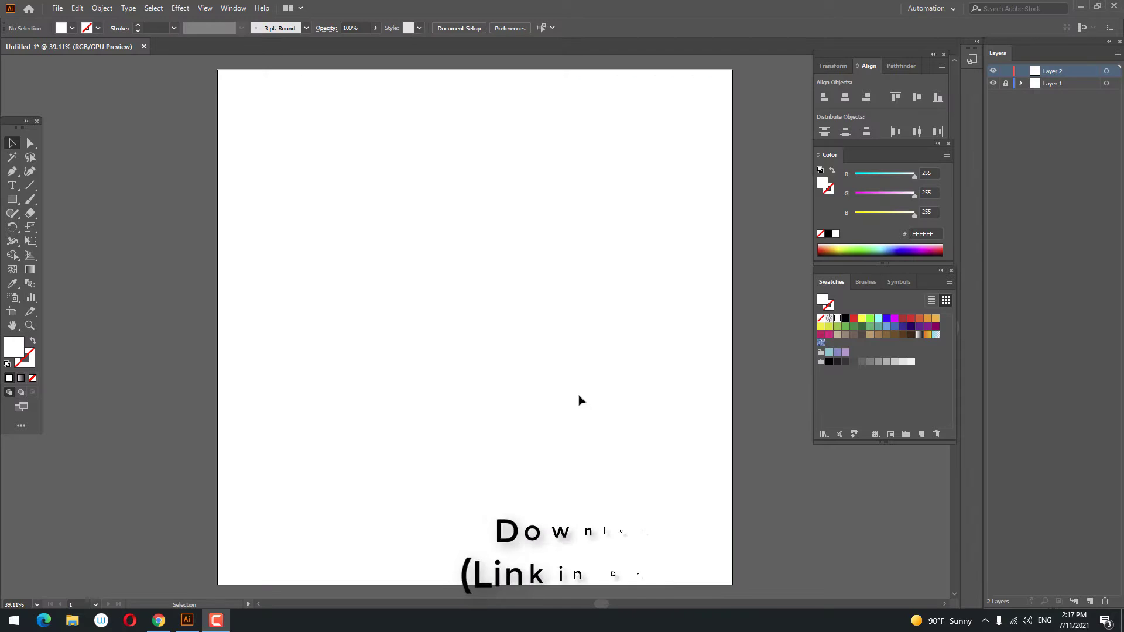
Set the fill to red DD5252 and draw the large carriage body rectangle
{"action": "key", "text": "m"}
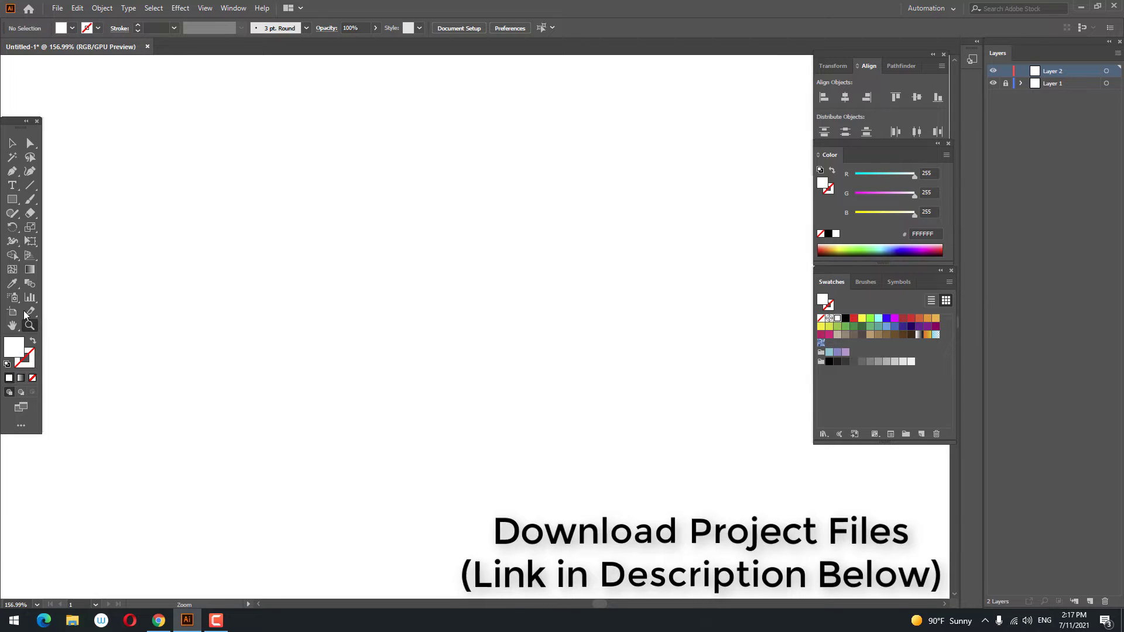
{"action": "double_click", "coordinate": [13, 348]}
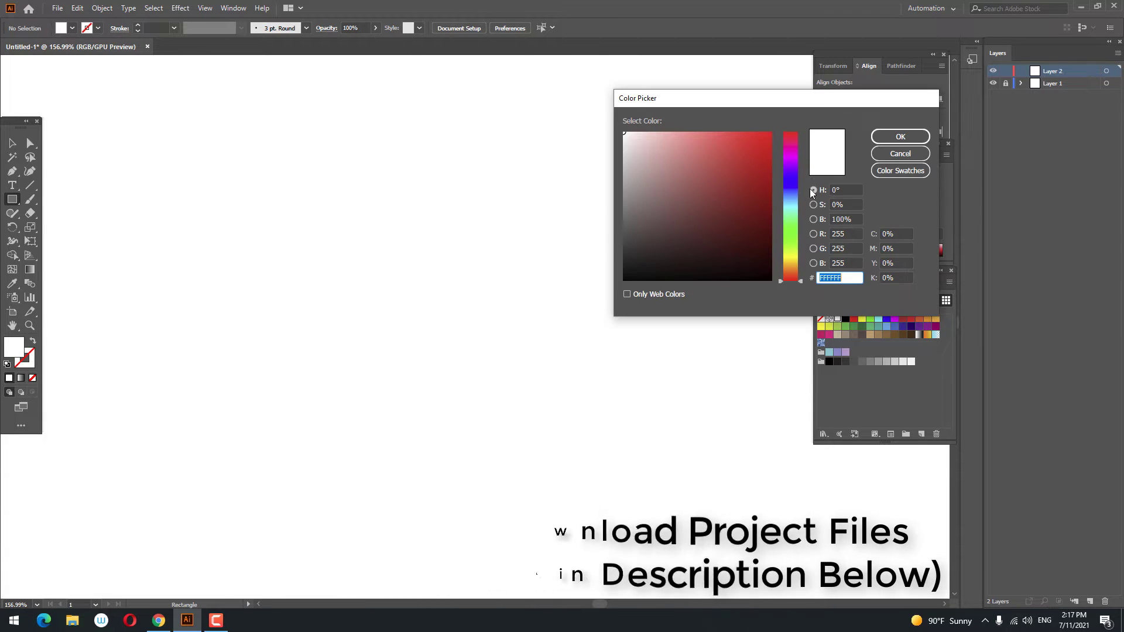
{"action": "left_click_drag", "start_coordinate": [732, 151], "coordinate": [726, 141]}
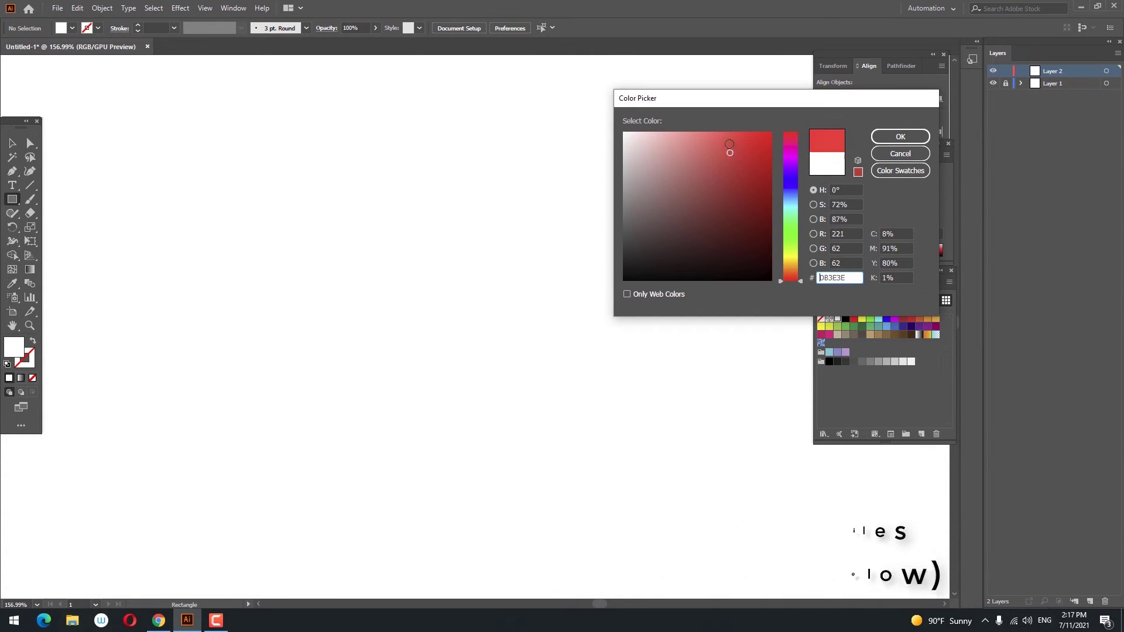
{"action": "left_click", "coordinate": [915, 139]}
{"action": "left_click_drag", "start_coordinate": [238, 167], "coordinate": [667, 391]}
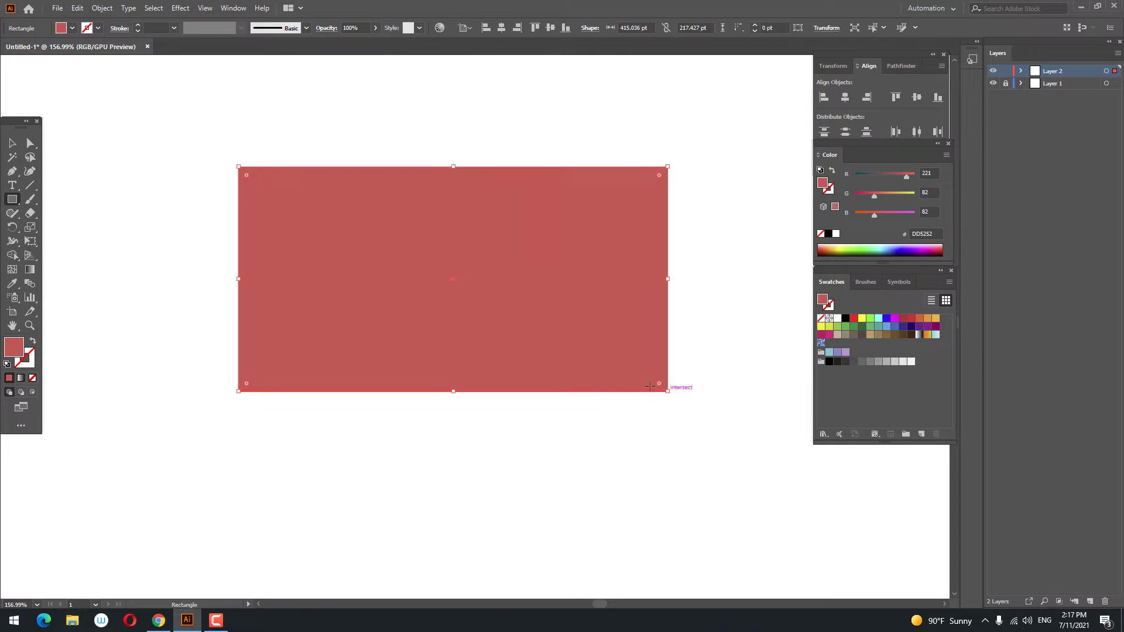
Softly round all four corners of the red body rectangle
{"action": "left_click", "coordinate": [29, 143]}
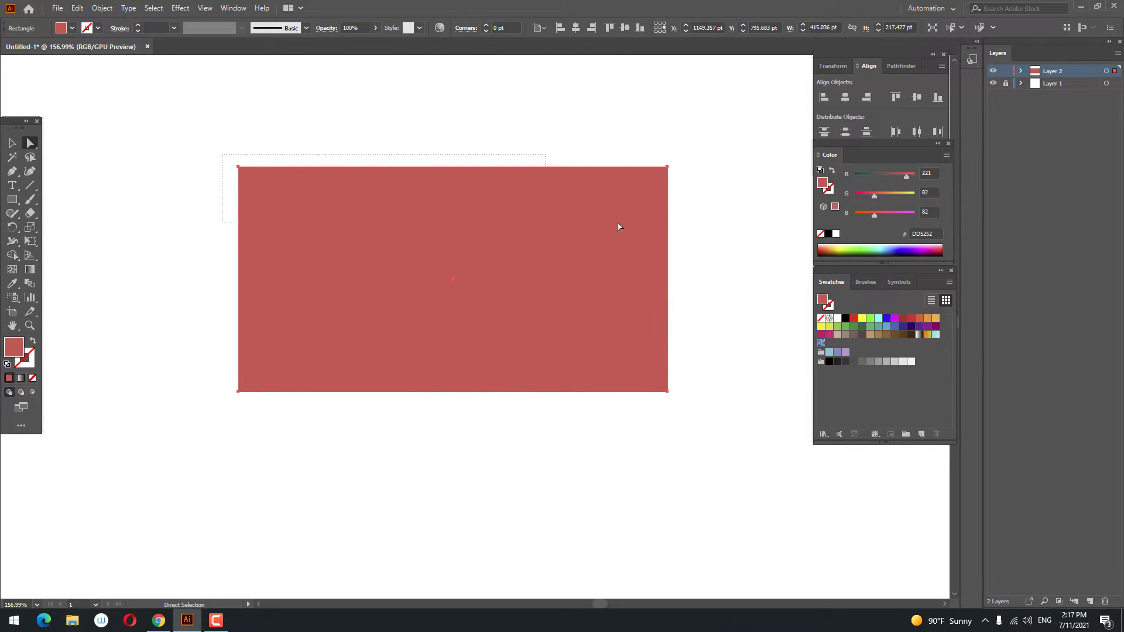
{"action": "left_click_drag", "start_coordinate": [693, 210], "coordinate": [694, 210]}
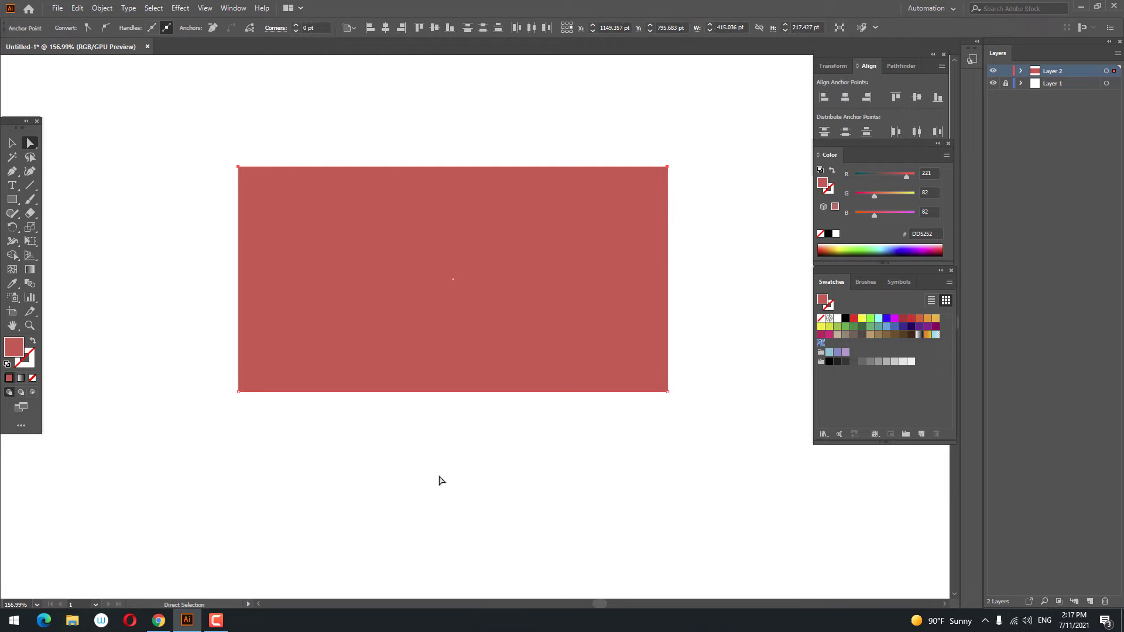
{"action": "left_click", "coordinate": [266, 210]}
{"action": "left_click_drag", "start_coordinate": [246, 175], "coordinate": [273, 202]}
{"action": "left_click", "coordinate": [494, 512]}
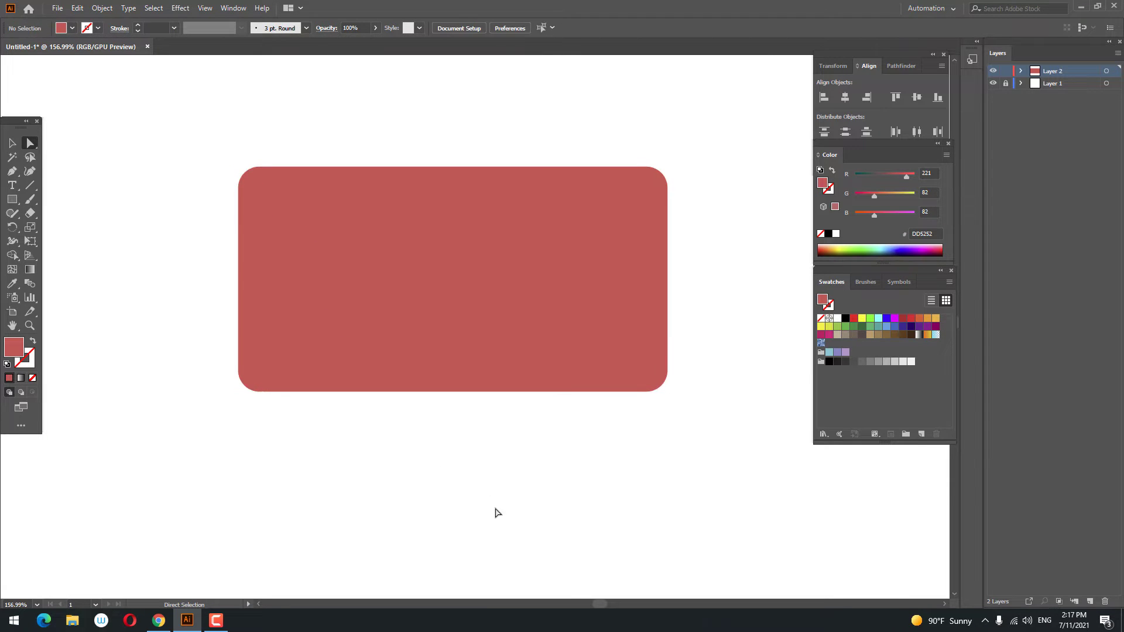
{"action": "left_click_drag", "start_coordinate": [487, 485], "coordinate": [497, 492]}
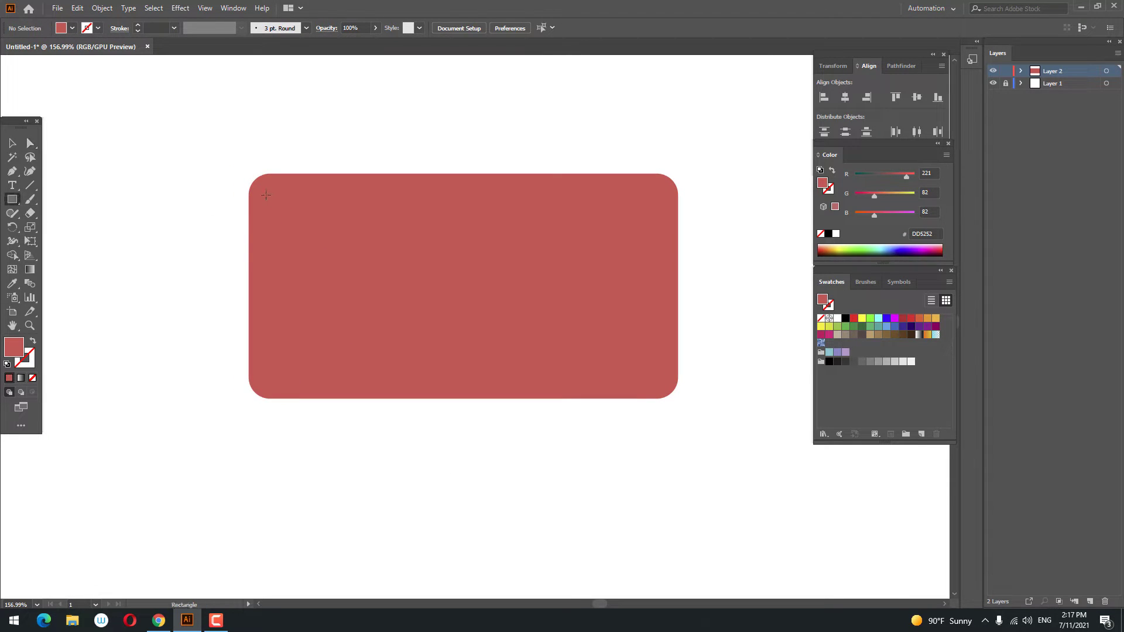
Draw a wide window at the body's top-left, fill it pale blue CBE8EF, and round its corners
{"action": "mouse_move", "coordinate": [388, 263]}
{"action": "left_mouse_down"}
{"action": "mouse_move", "coordinate": [450, 293]}
{"action": "mouse_move", "coordinate": [430, 298]}
{"action": "left_mouse_up"}
{"action": "double_click", "coordinate": [18, 345]}
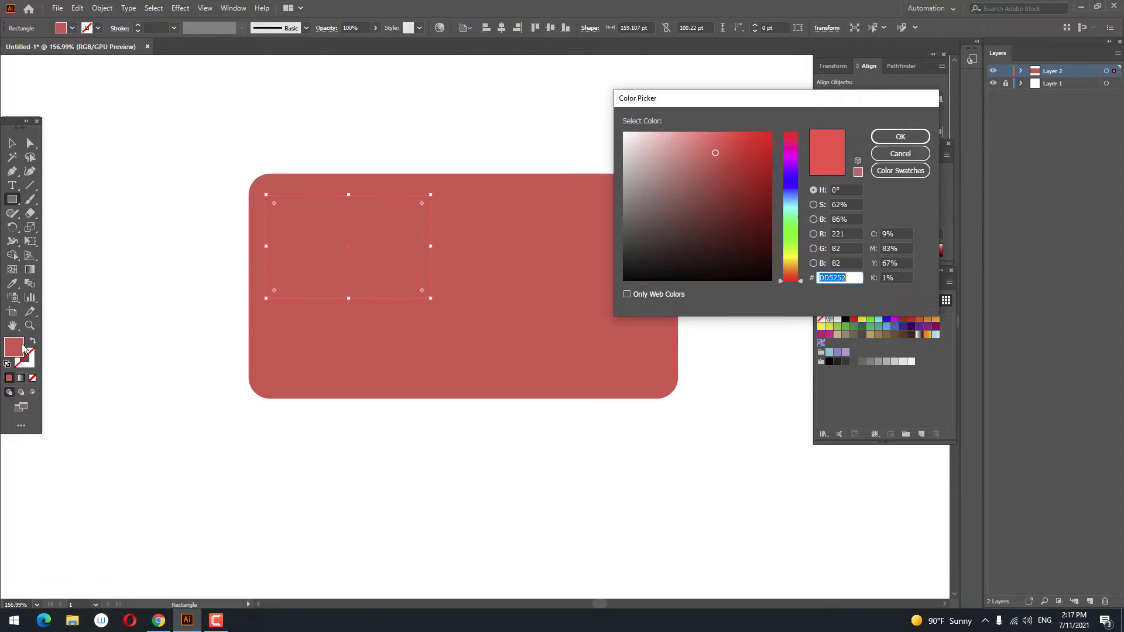
{"action": "left_click", "coordinate": [791, 201]}
{"action": "left_click", "coordinate": [645, 140]}
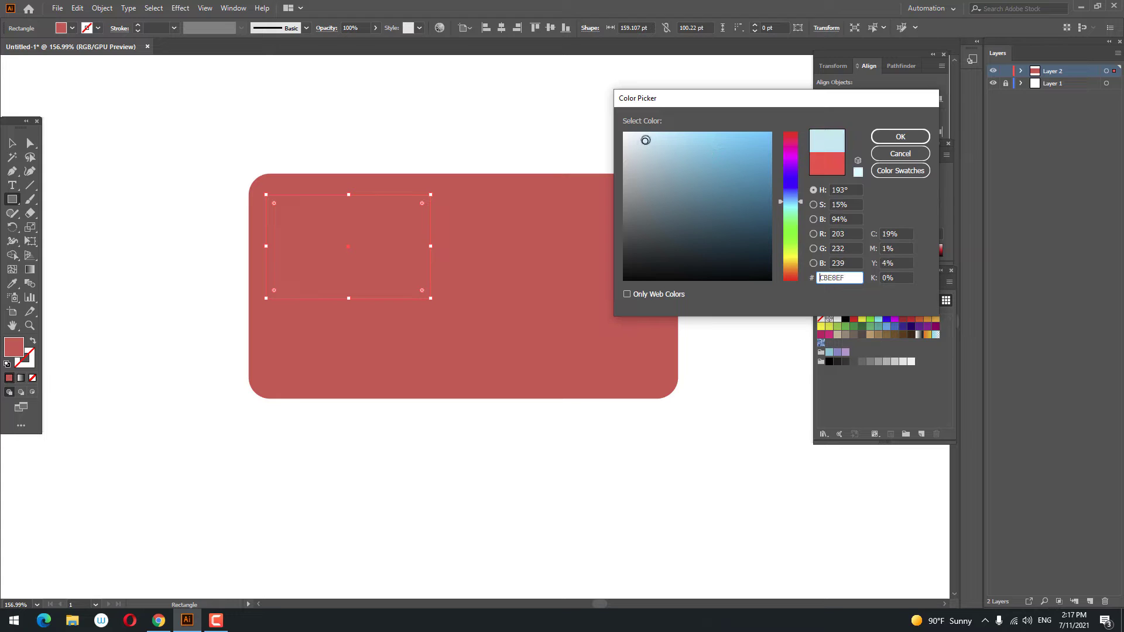
{"action": "left_click", "coordinate": [886, 139]}
{"action": "left_click", "coordinate": [29, 144]}
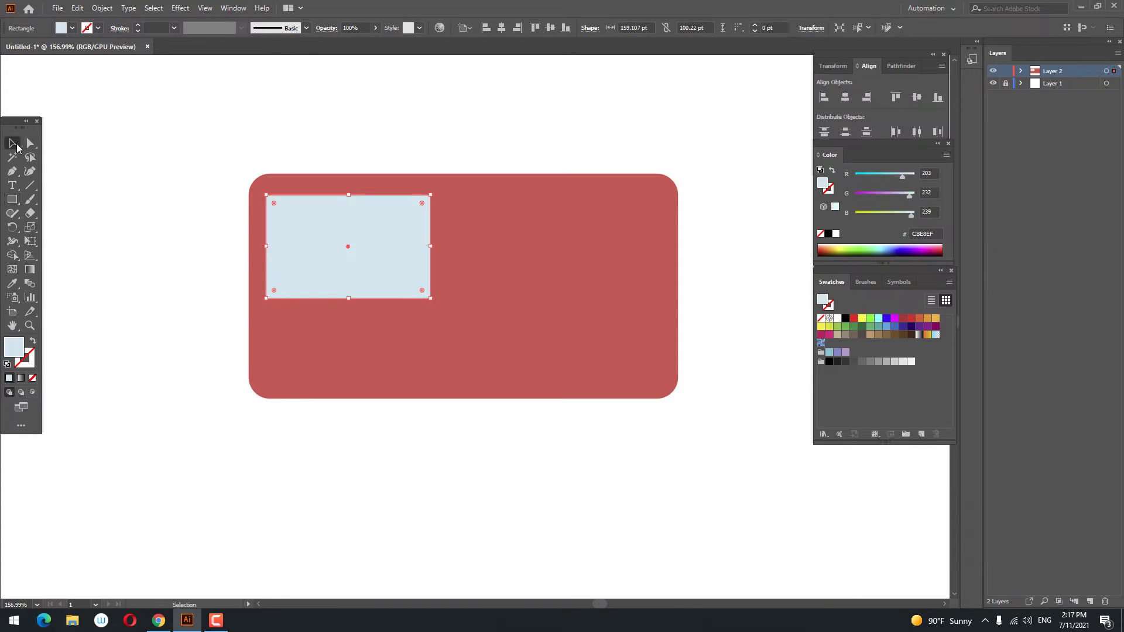
{"action": "left_click_drag", "start_coordinate": [274, 203], "coordinate": [278, 212]}
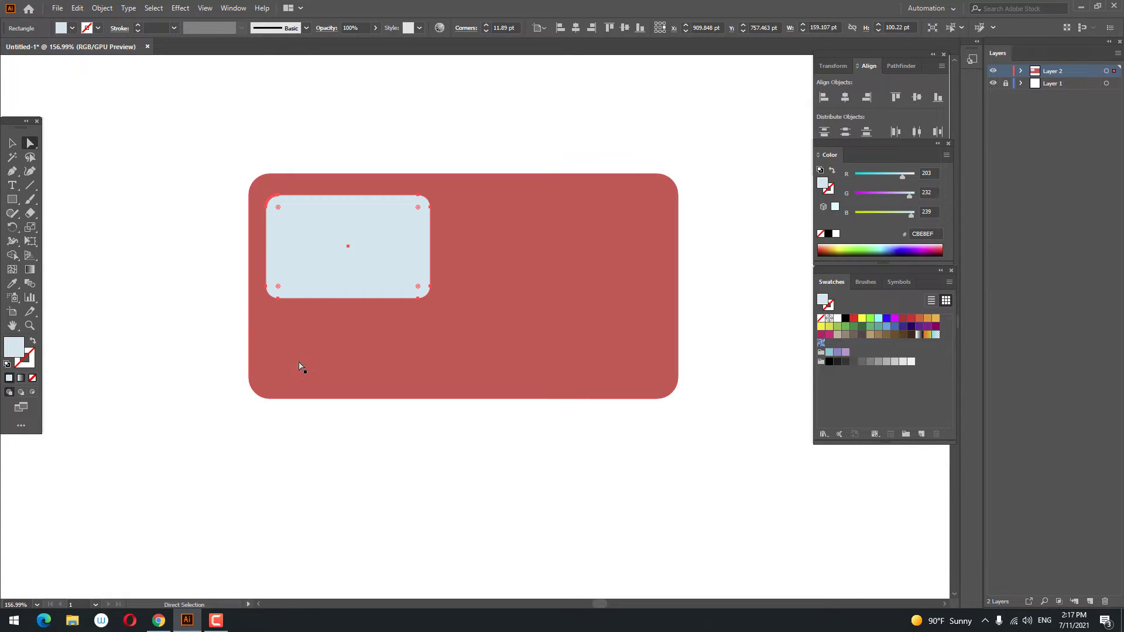
{"action": "left_click", "coordinate": [11, 144]}
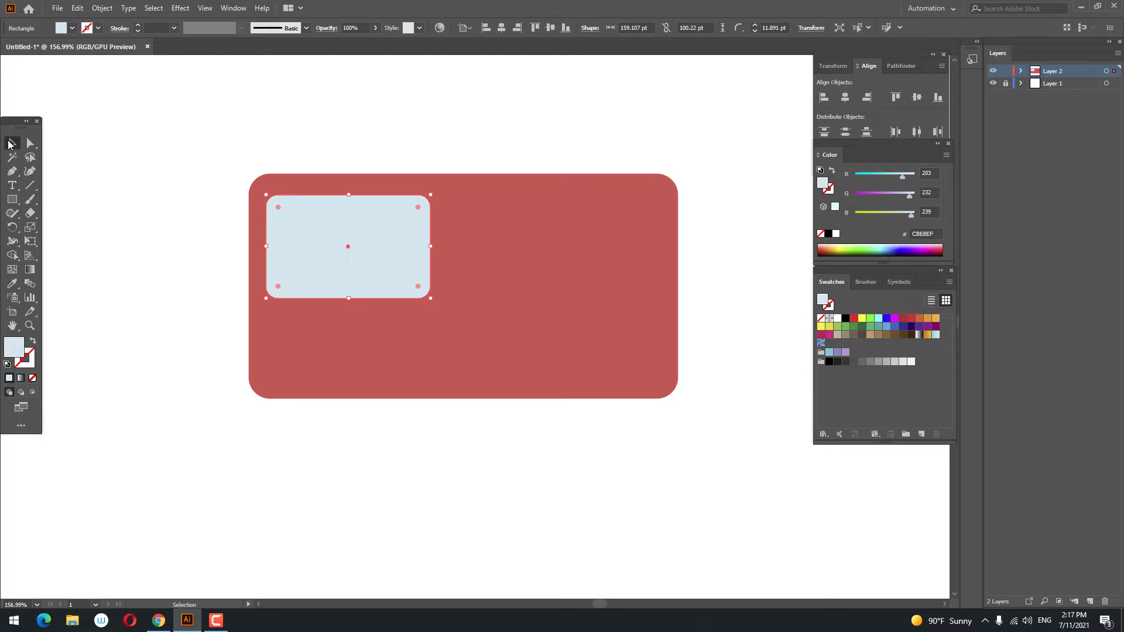
Paste a copy of the window in front and move it right as the second window
{"action": "left_click", "coordinate": [82, 9]}
{"action": "left_click", "coordinate": [97, 64]}
{"action": "left_click", "coordinate": [82, 9]}
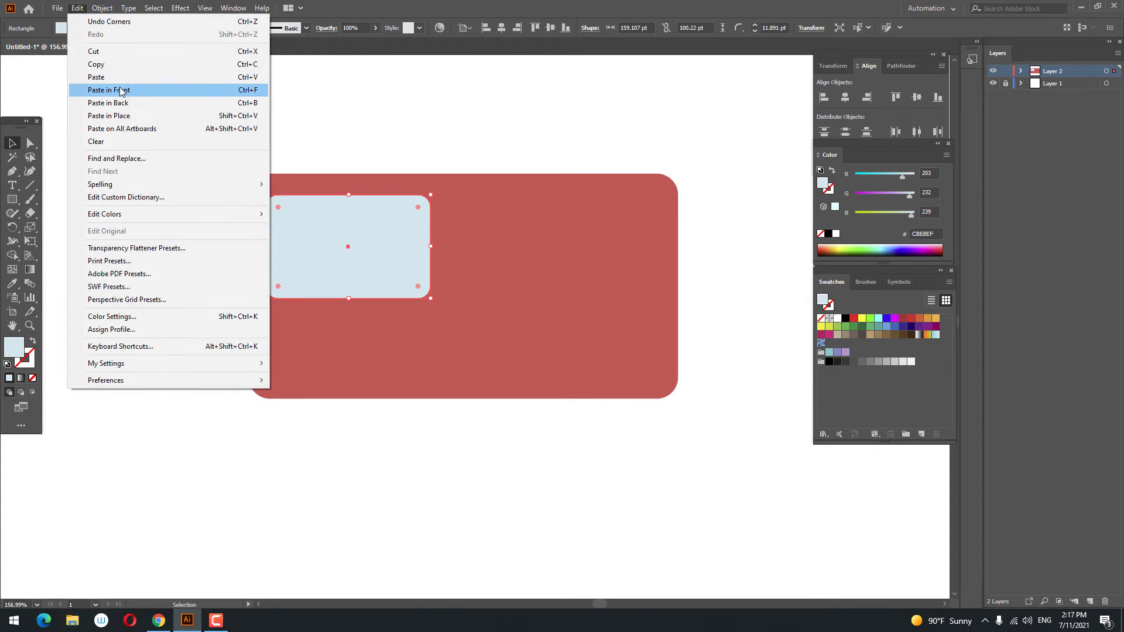
{"action": "left_click", "coordinate": [121, 91]}
{"action": "mouse_move", "coordinate": [381, 244]}
{"action": "left_mouse_down"}
{"action": "mouse_move", "coordinate": [562, 254]}
{"action": "mouse_move", "coordinate": [513, 247]}
{"action": "left_mouse_up"}
Duplicate the narrow window and place the copy beside it as the third window
{"action": "left_click", "coordinate": [77, 7]}
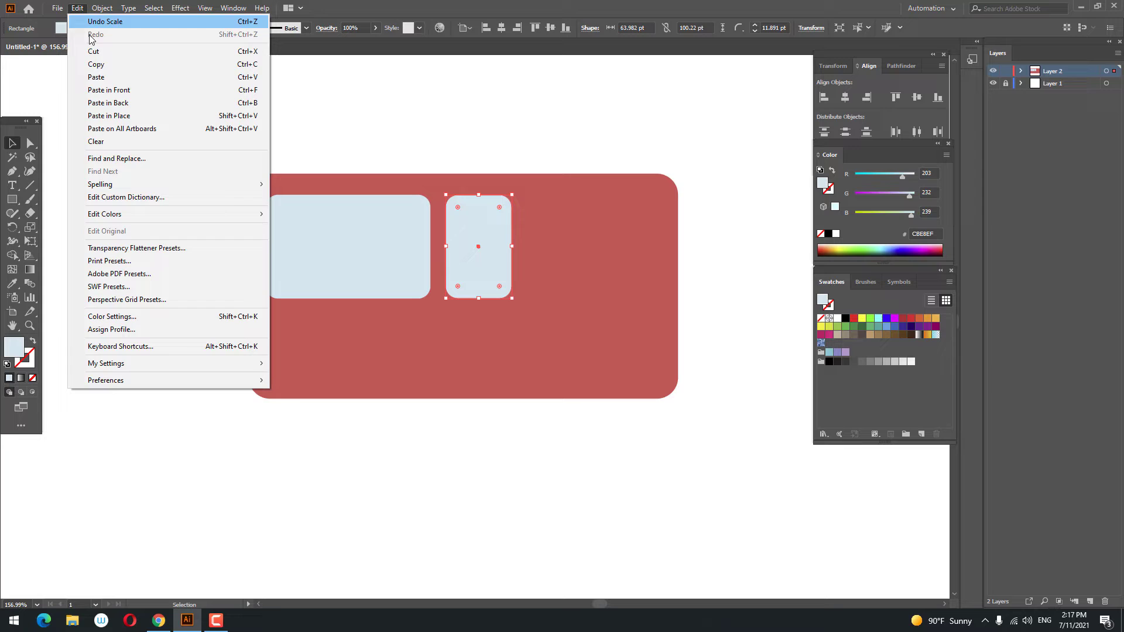
{"action": "left_click", "coordinate": [96, 64]}
{"action": "left_click", "coordinate": [76, 8]}
{"action": "left_click", "coordinate": [109, 89]}
{"action": "left_click_drag", "start_coordinate": [486, 257], "coordinate": [567, 265]}
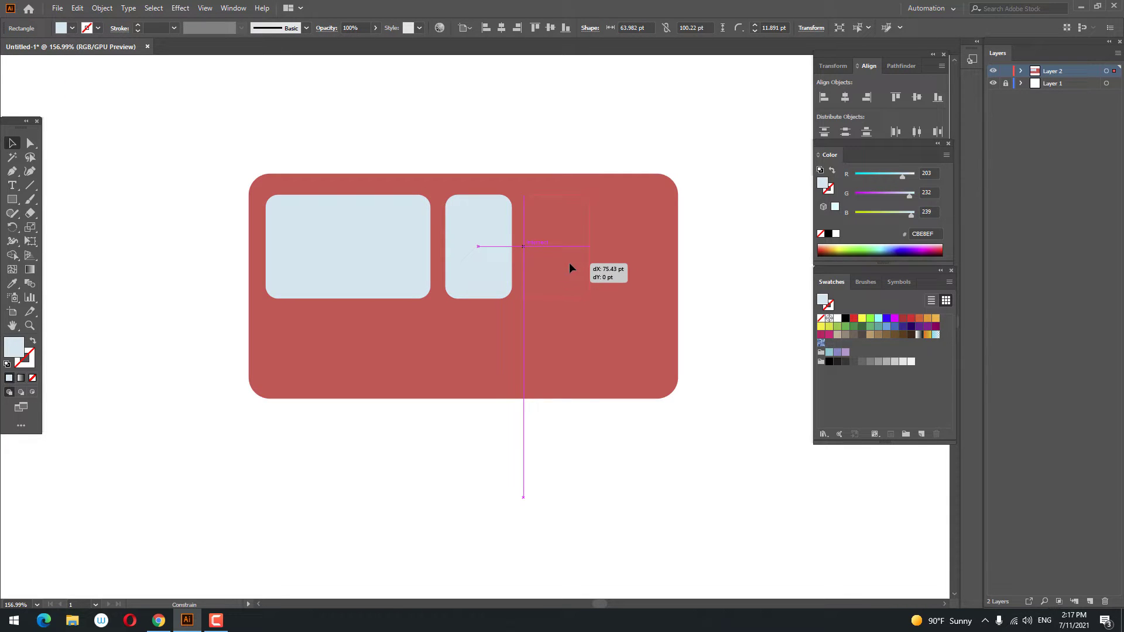
{"action": "left_click_drag", "start_coordinate": [567, 264], "coordinate": [563, 268]}
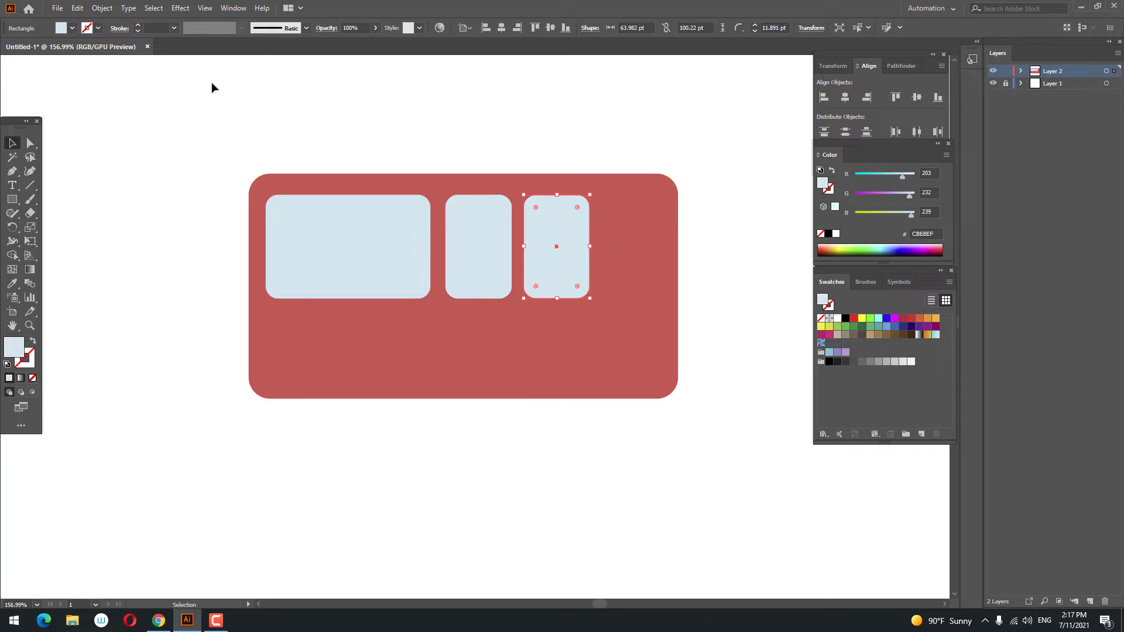
Duplicate the third window and place the fourth near the body's right end
{"action": "left_click", "coordinate": [77, 8]}
{"action": "left_click", "coordinate": [96, 64]}
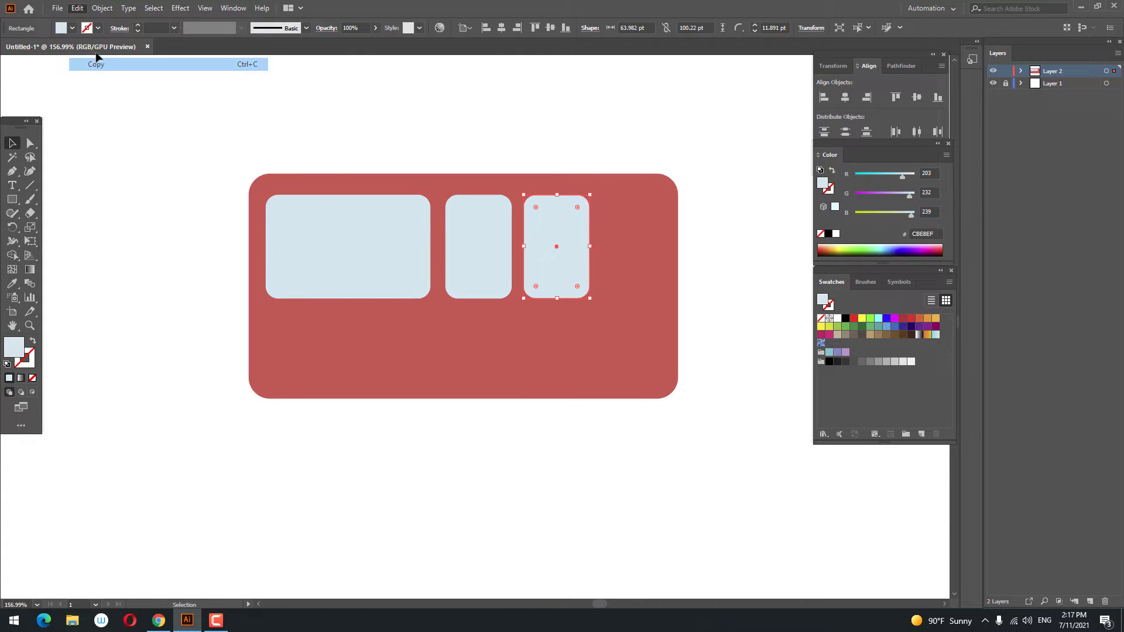
{"action": "left_click", "coordinate": [78, 8]}
{"action": "left_click", "coordinate": [109, 90]}
{"action": "left_click_drag", "start_coordinate": [572, 287], "coordinate": [648, 275]}
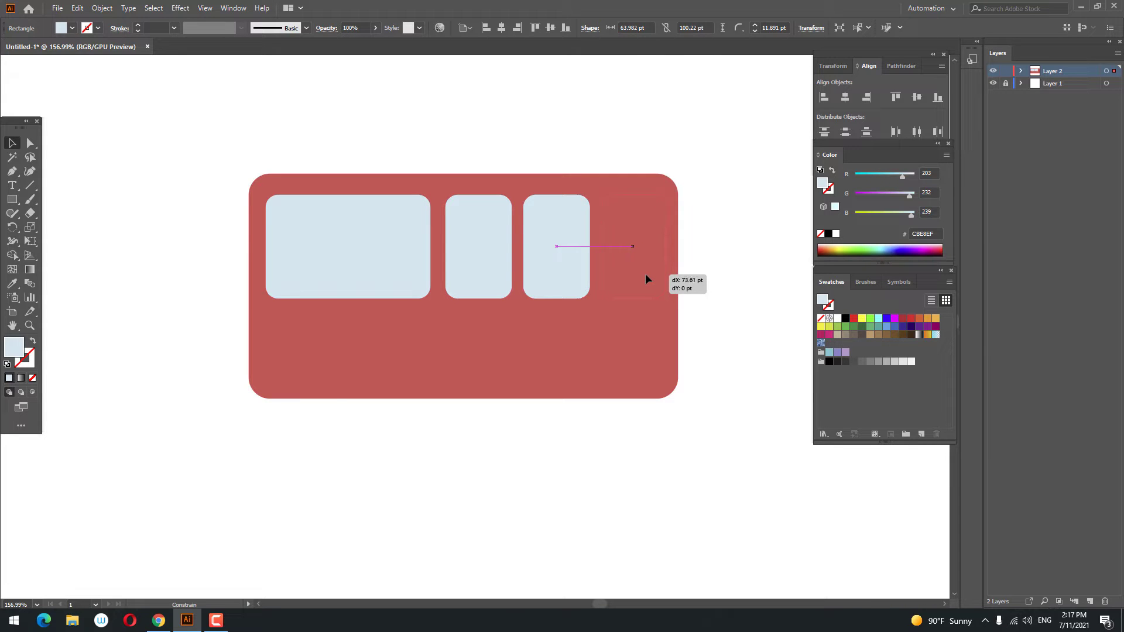
{"action": "left_click_drag", "start_coordinate": [648, 275], "coordinate": [649, 274]}
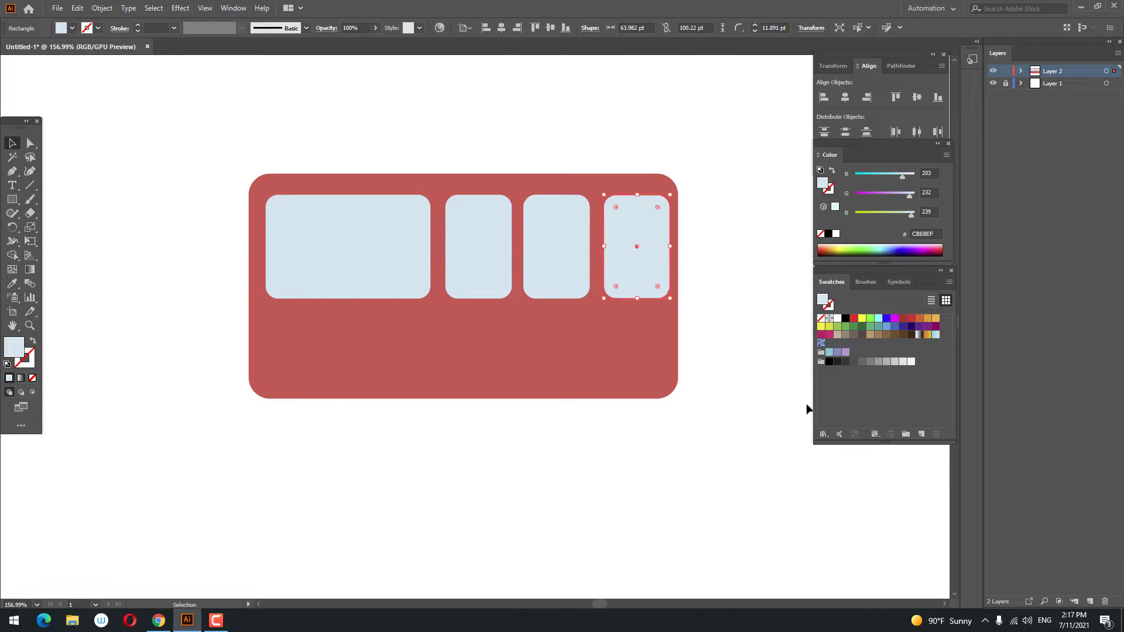
{"action": "left_click", "coordinate": [578, 269]}
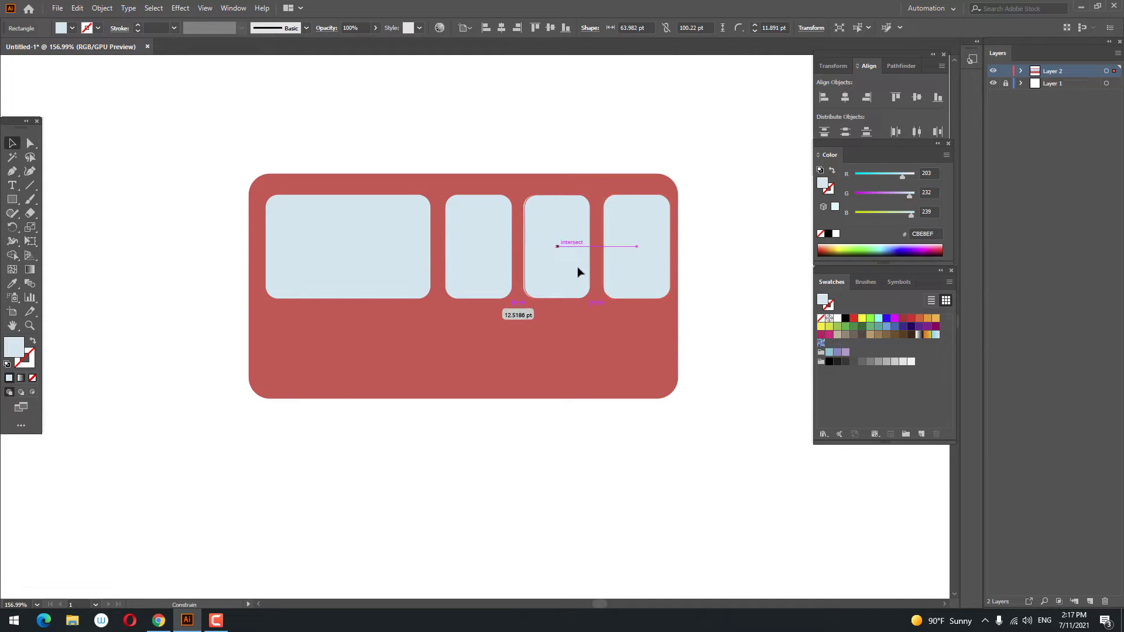
{"action": "left_click", "coordinate": [543, 442]}
{"action": "left_click_drag", "start_coordinate": [545, 443], "coordinate": [588, 460]}
{"action": "left_click_drag", "start_coordinate": [650, 394], "coordinate": [630, 407]}
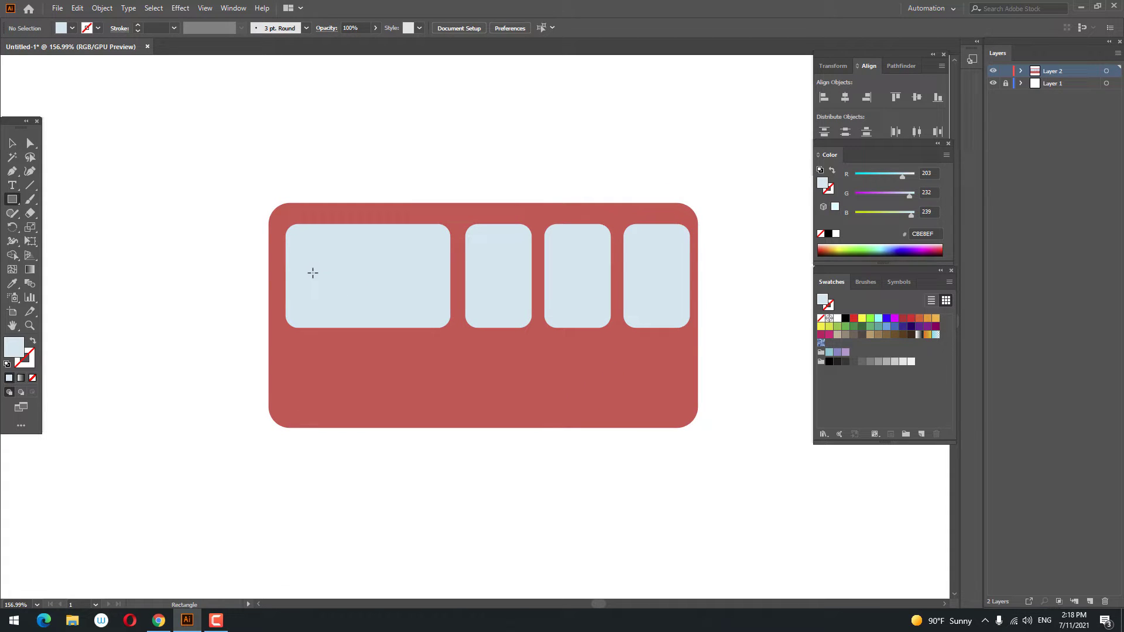
Draw a darker grey-blue shading block over the wide window's bottom with a rounded top-left corner
{"action": "left_click_drag", "start_coordinate": [318, 265], "coordinate": [449, 354]}
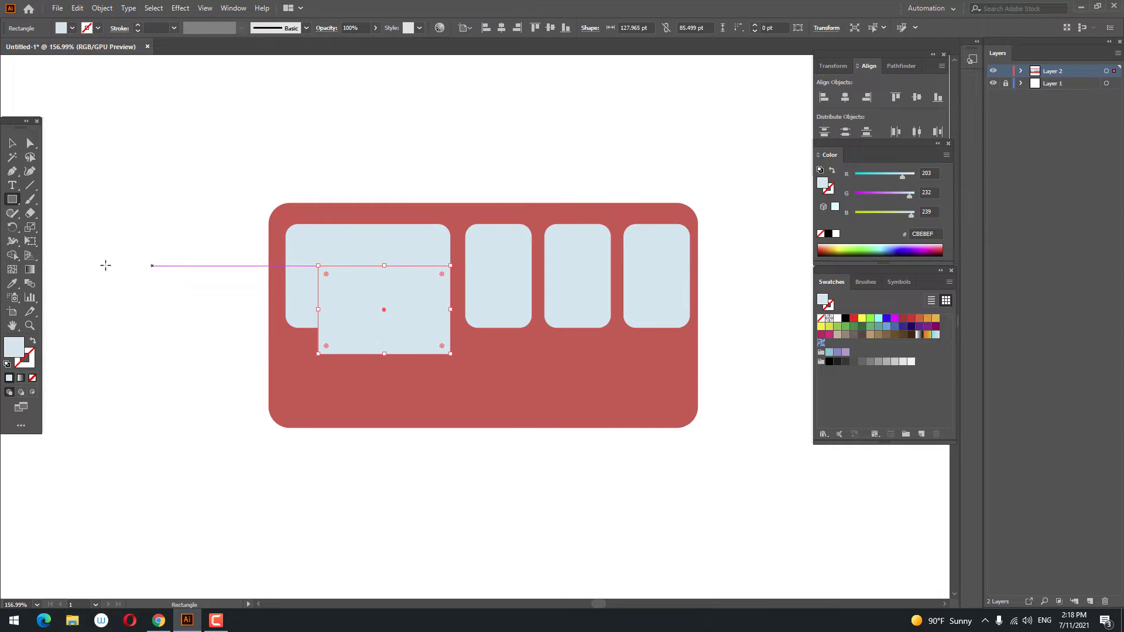
{"action": "double_click", "coordinate": [8, 345]}
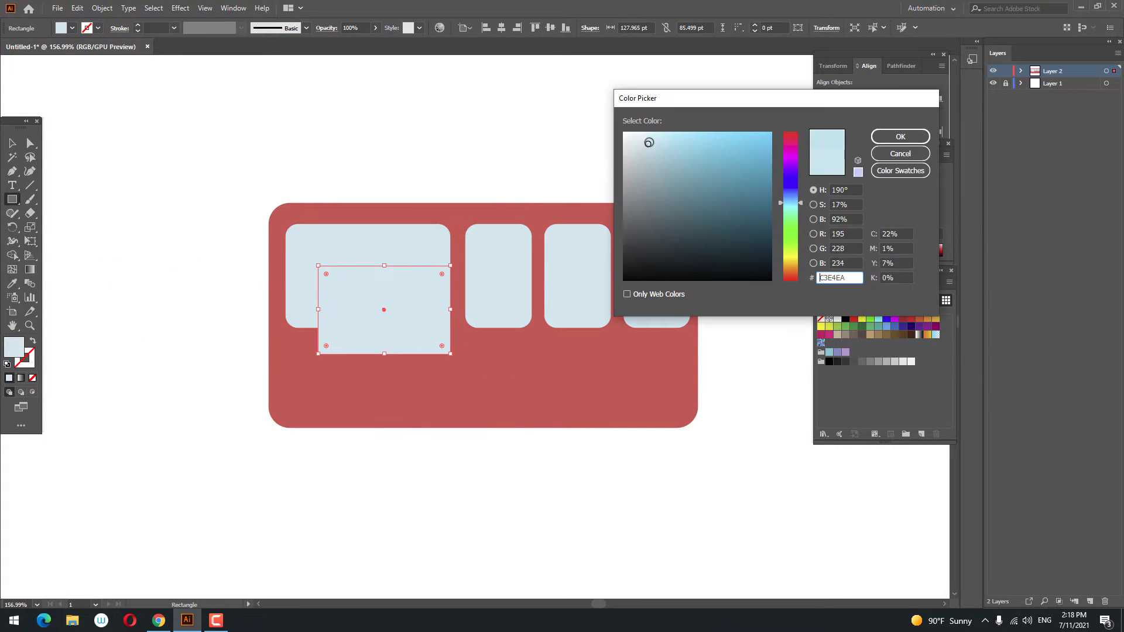
{"action": "left_click_drag", "start_coordinate": [649, 142], "coordinate": [659, 163]}
{"action": "left_click", "coordinate": [884, 137]}
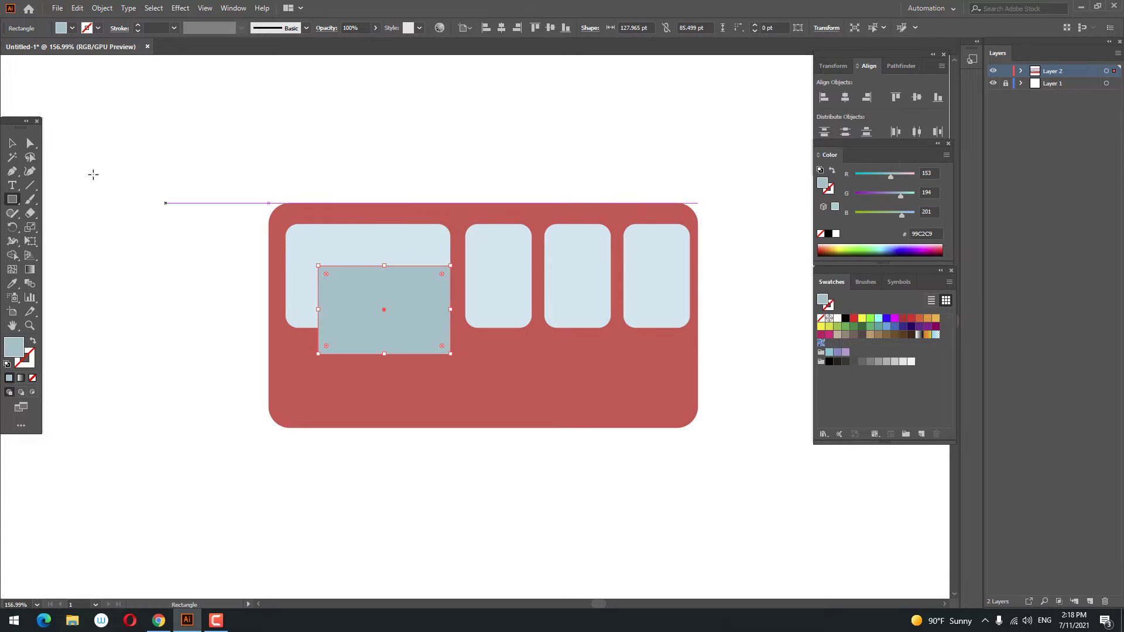
{"action": "key", "text": "a"}
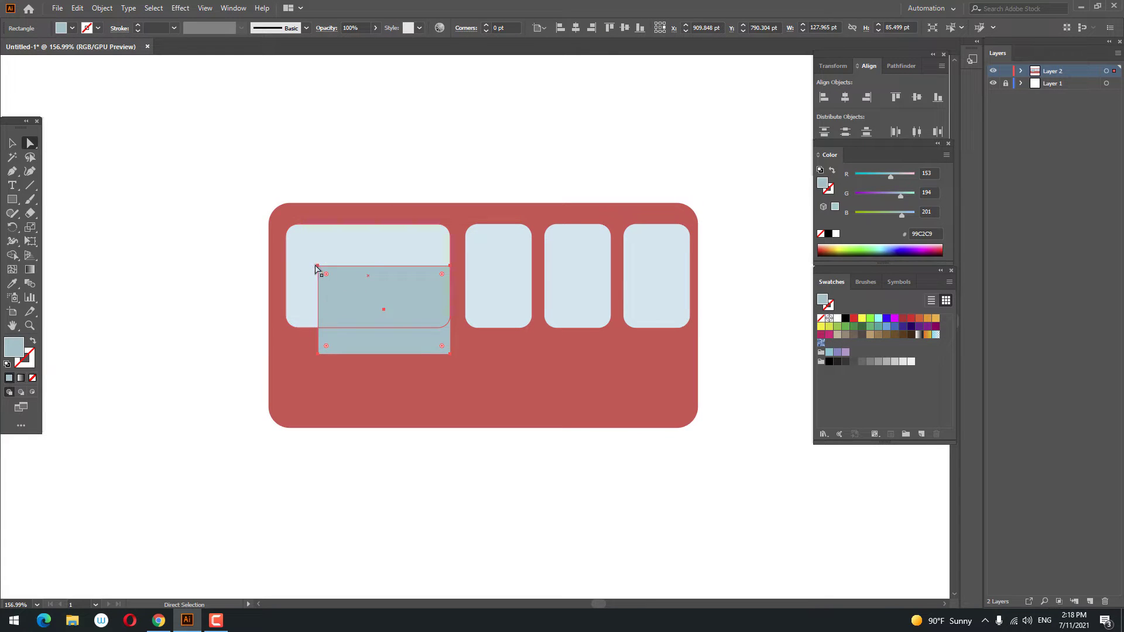
{"action": "left_click", "coordinate": [318, 266]}
{"action": "left_click_drag", "start_coordinate": [327, 274], "coordinate": [343, 292]}
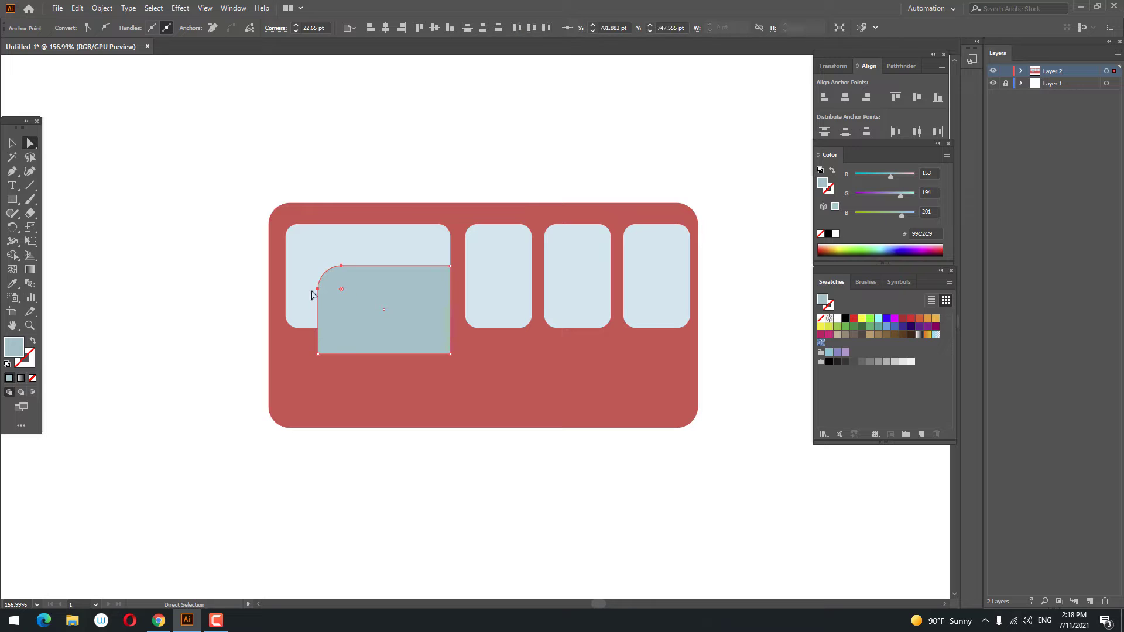
Draw a shading block in the second window and paste a copy into the third window
{"action": "key", "text": "m"}
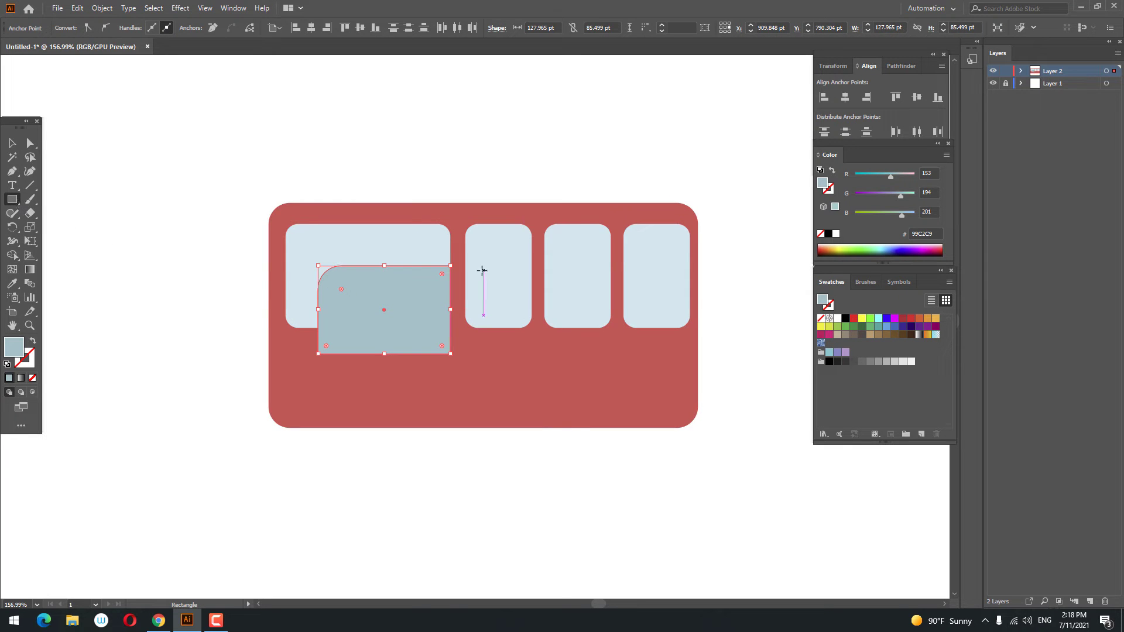
{"action": "left_click_drag", "start_coordinate": [484, 266], "coordinate": [532, 328]}
{"action": "left_click", "coordinate": [30, 143]}
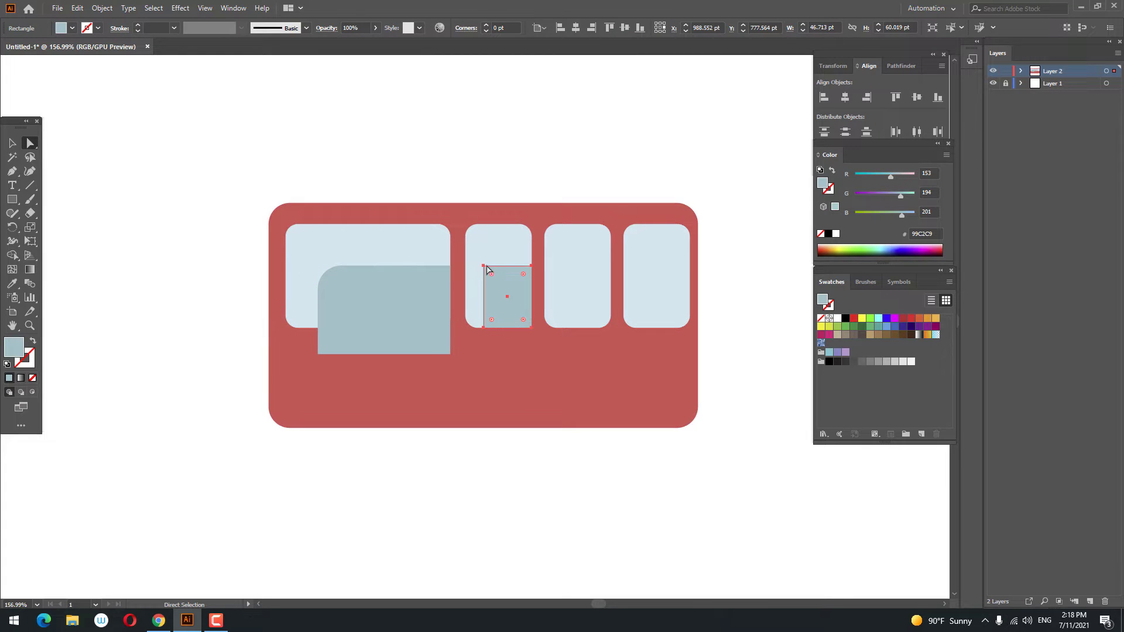
{"action": "left_click", "coordinate": [77, 7]}
{"action": "left_click", "coordinate": [97, 64]}
{"action": "left_click", "coordinate": [77, 7]}
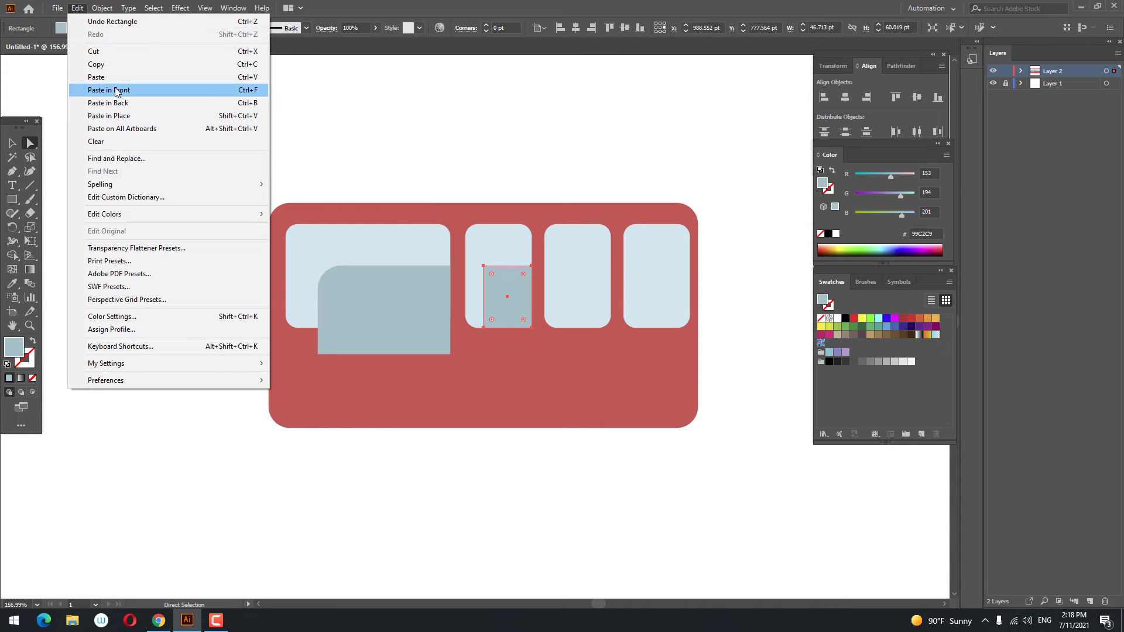
{"action": "left_click", "coordinate": [115, 90]}
{"action": "left_click", "coordinate": [13, 144]}
{"action": "left_click_drag", "start_coordinate": [518, 300], "coordinate": [598, 314]}
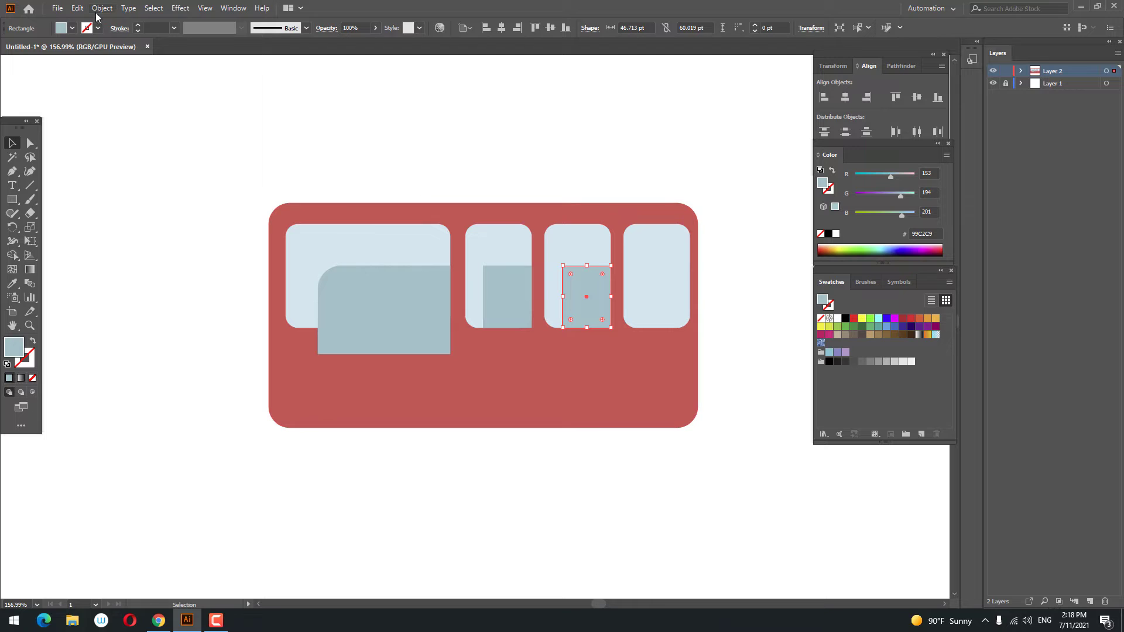
Paste another shading block copy and move it toward the fourth window
{"action": "left_click", "coordinate": [76, 7]}
{"action": "left_click", "coordinate": [96, 65]}
{"action": "left_click", "coordinate": [77, 8]}
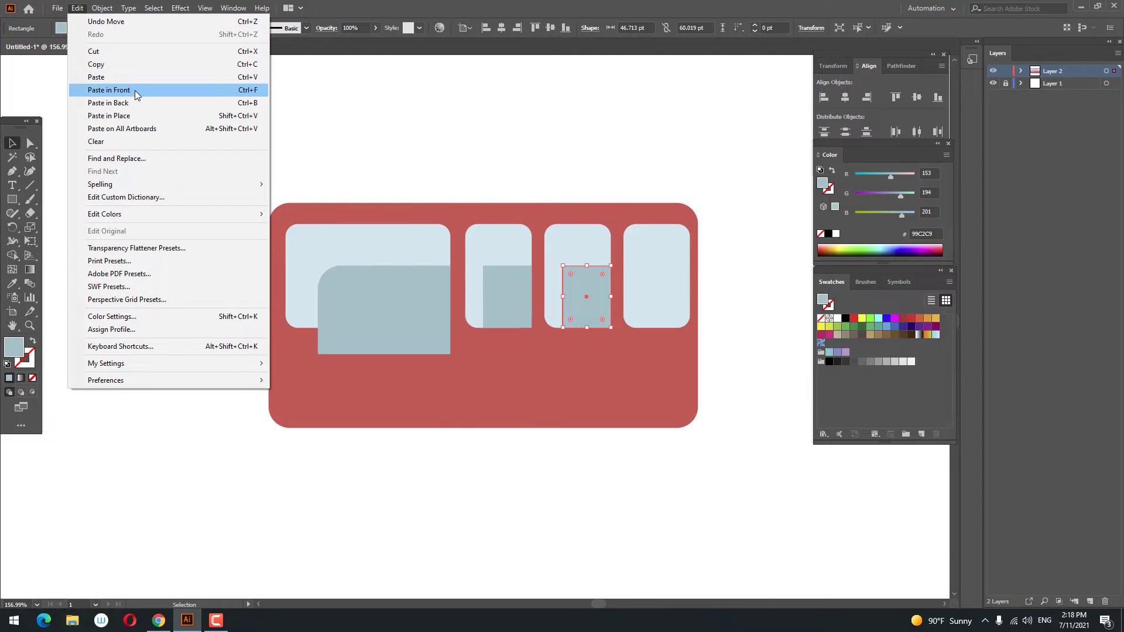
{"action": "left_click", "coordinate": [116, 90]}
{"action": "left_click_drag", "start_coordinate": [607, 320], "coordinate": [677, 326]}
Place the last shade in the fourth window and round the three shades' top-left corners
{"action": "key", "text": "z"}
{"action": "left_click_drag", "start_coordinate": [678, 327], "coordinate": [709, 356]}
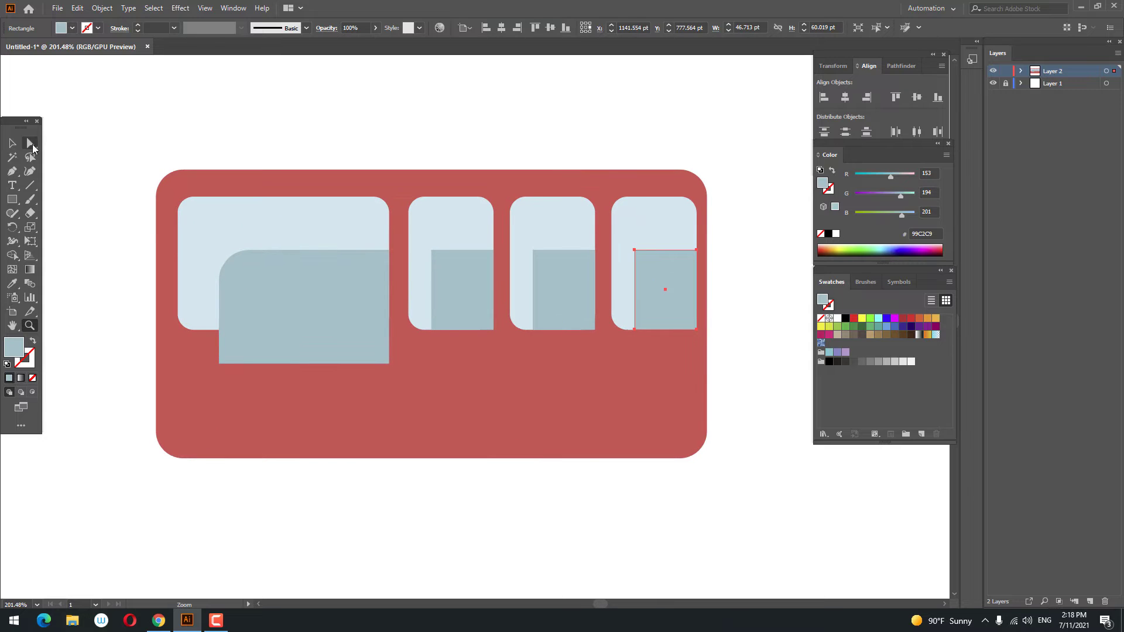
{"action": "left_click", "coordinate": [32, 147]}
{"action": "left_click", "coordinate": [432, 250]}
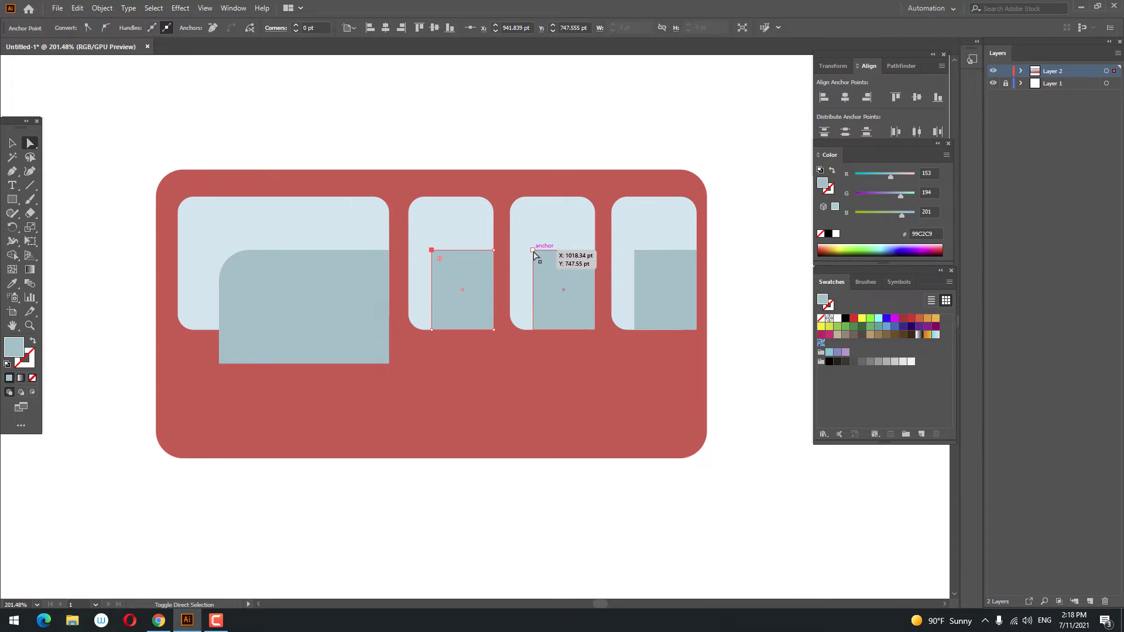
{"action": "left_click", "coordinate": [533, 251], "text": "shift"}
{"action": "left_click", "coordinate": [635, 251], "text": "shift"}
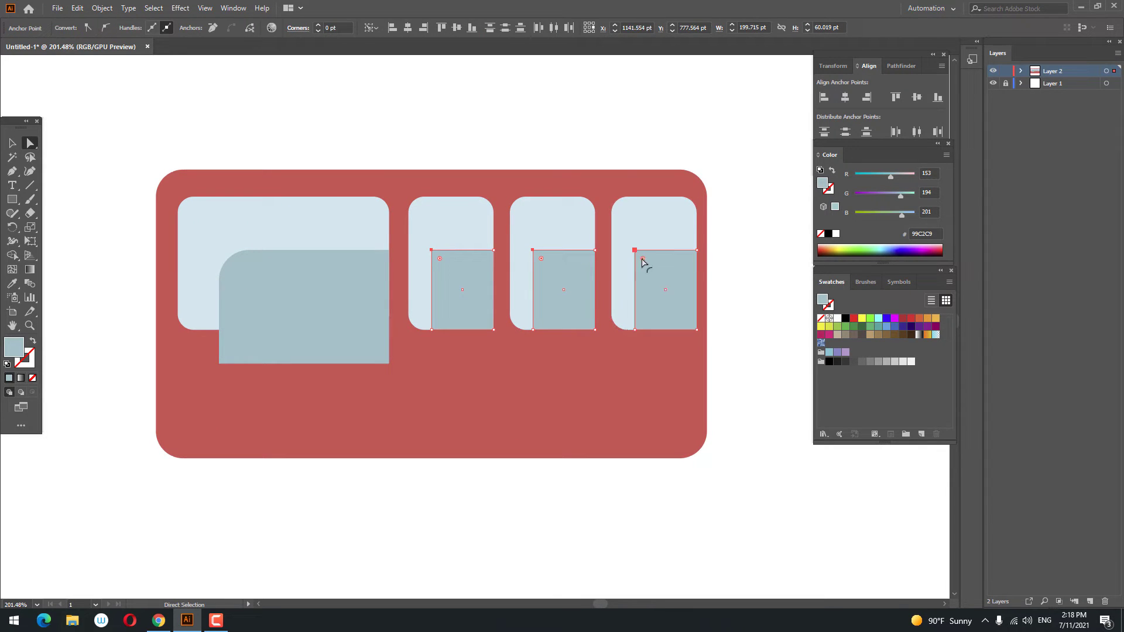
{"action": "mouse_move", "coordinate": [642, 259]}
{"action": "left_mouse_down"}
{"action": "mouse_move", "coordinate": [655, 284]}
{"action": "mouse_move", "coordinate": [530, 309]}
{"action": "mouse_move", "coordinate": [620, 344]}
{"action": "left_mouse_up"}
{"action": "key", "text": "z"}
Select all window panes and shading blocks and apply Pathfinder Divide
{"action": "key", "text": "v"}
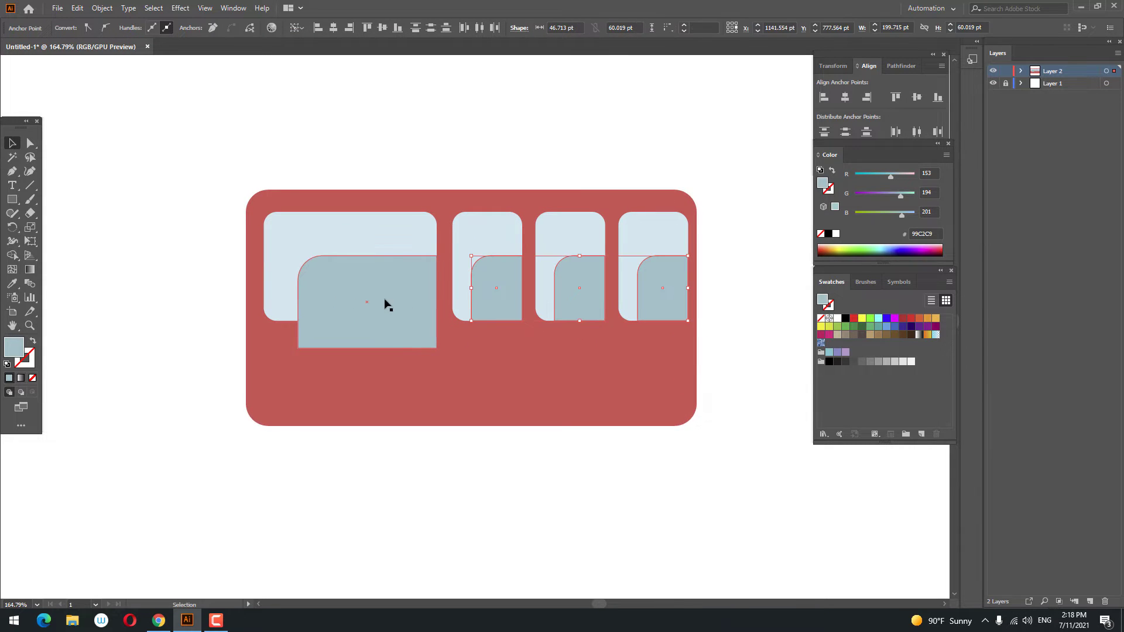
{"action": "left_click", "coordinate": [385, 304]}
{"action": "left_click", "coordinate": [497, 295], "text": "shift"}
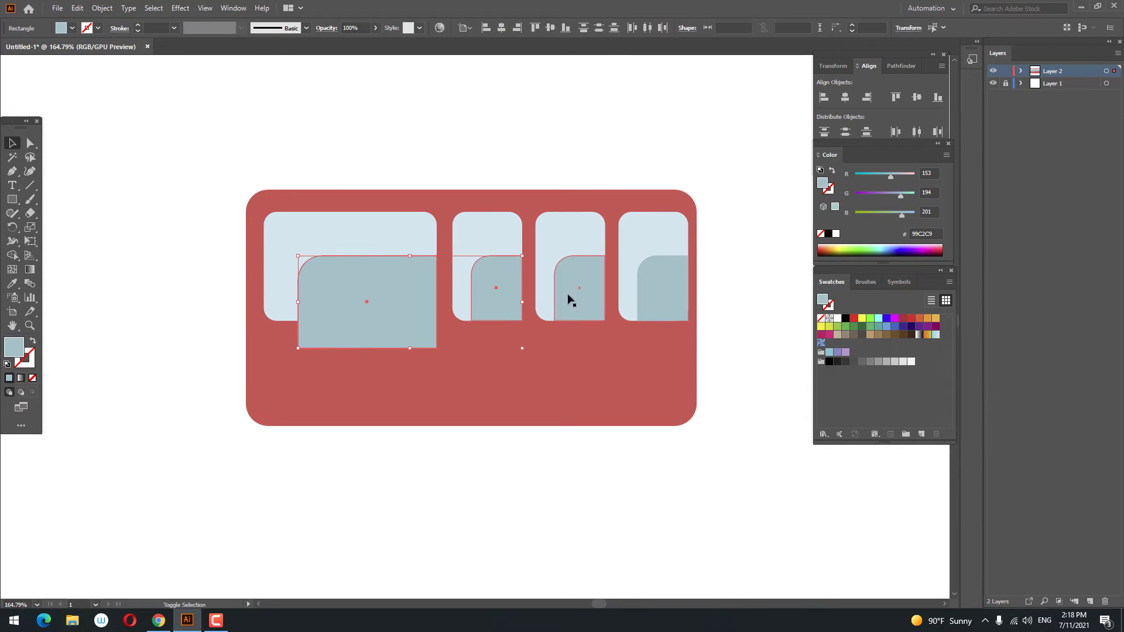
{"action": "left_click", "coordinate": [659, 252], "text": "shift"}
{"action": "left_click", "coordinate": [600, 230], "text": "shift"}
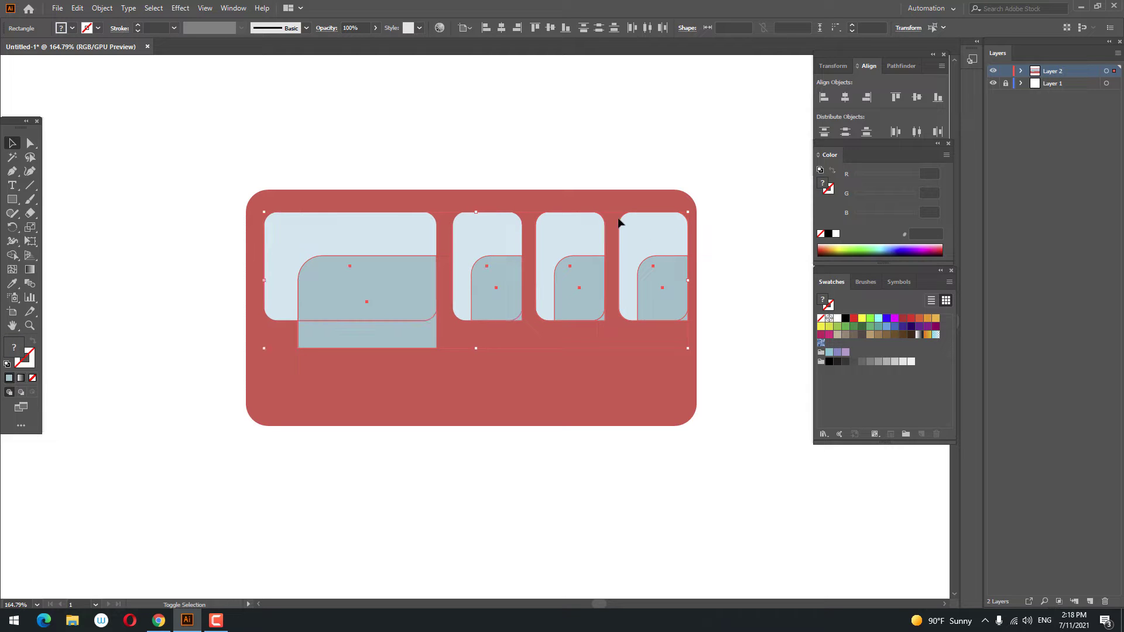
{"action": "left_click", "coordinate": [824, 128]}
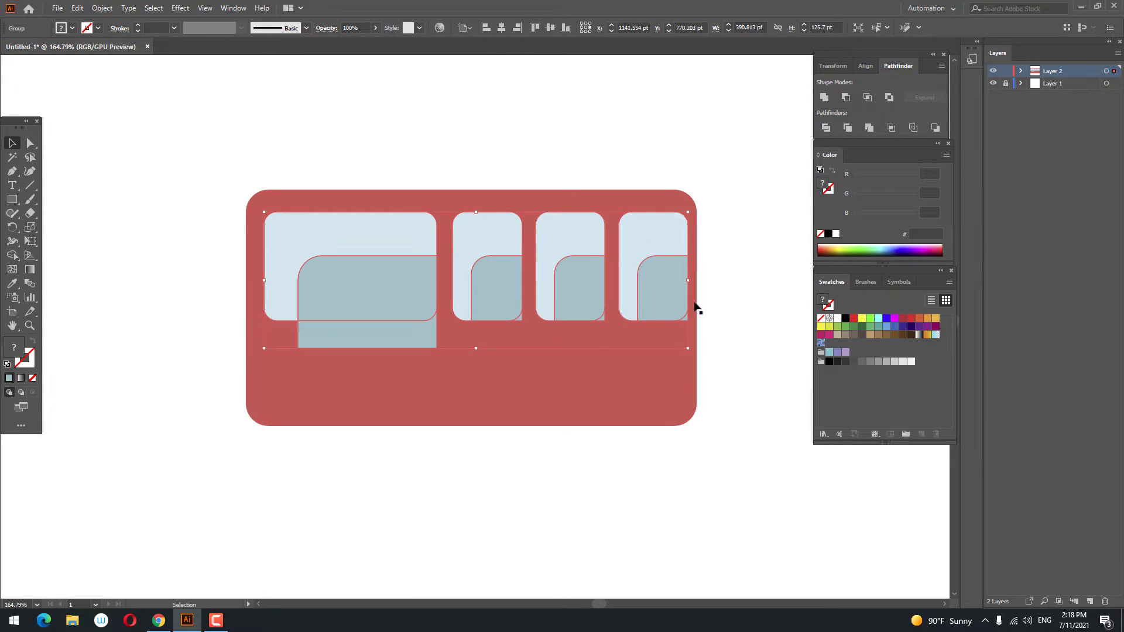
Delete the divided pieces that spill outside the window panes
{"action": "double_click", "coordinate": [676, 299]}
{"action": "left_click", "coordinate": [687, 320]}
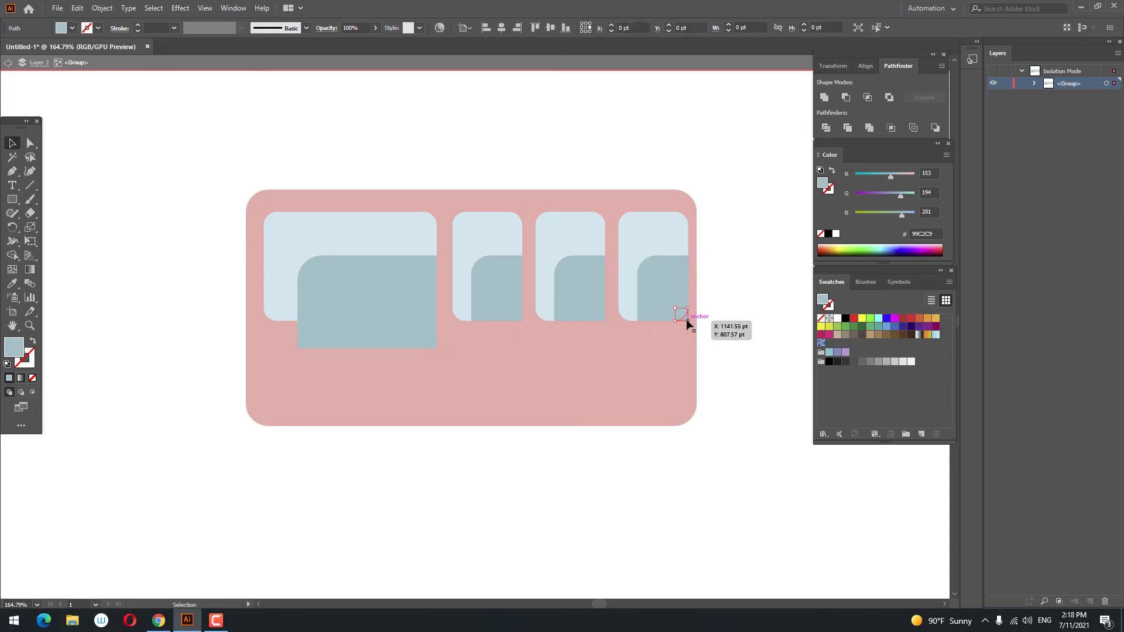
{"action": "left_click", "coordinate": [605, 320], "text": "shift"}
{"action": "left_click", "coordinate": [520, 320], "text": "shift"}
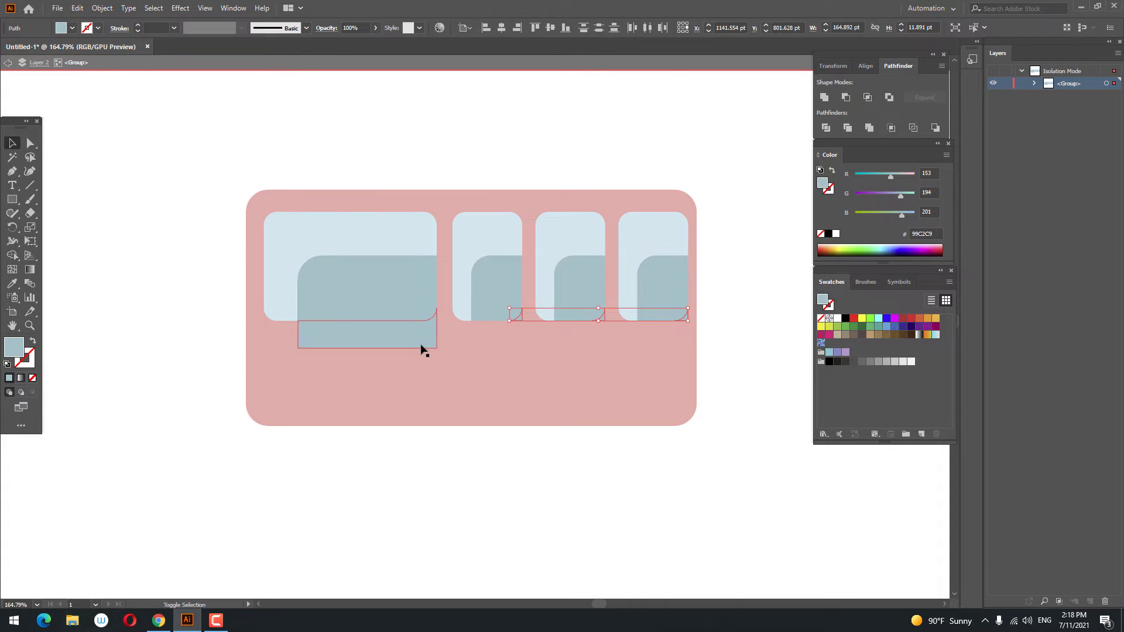
{"action": "left_click", "coordinate": [420, 346], "text": "shift"}
{"action": "key", "text": "Delete"}
Draw a thin diagonal stripe across the wide left window
{"action": "double_click", "coordinate": [722, 370]}
{"action": "key", "text": "z"}
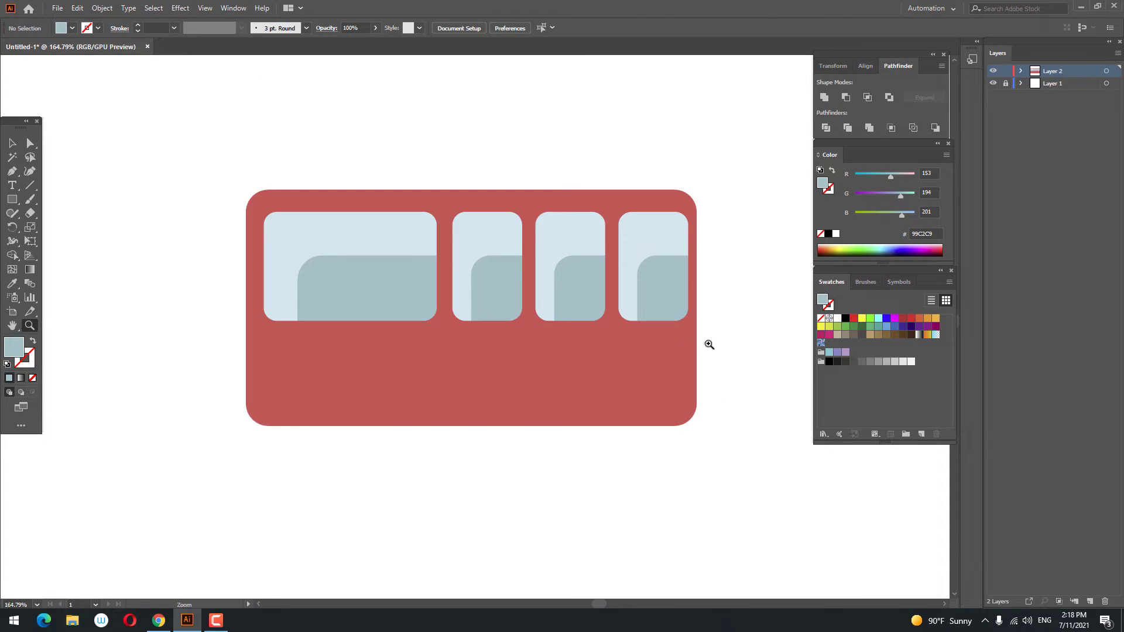
{"action": "left_click_drag", "start_coordinate": [709, 344], "coordinate": [672, 347]}
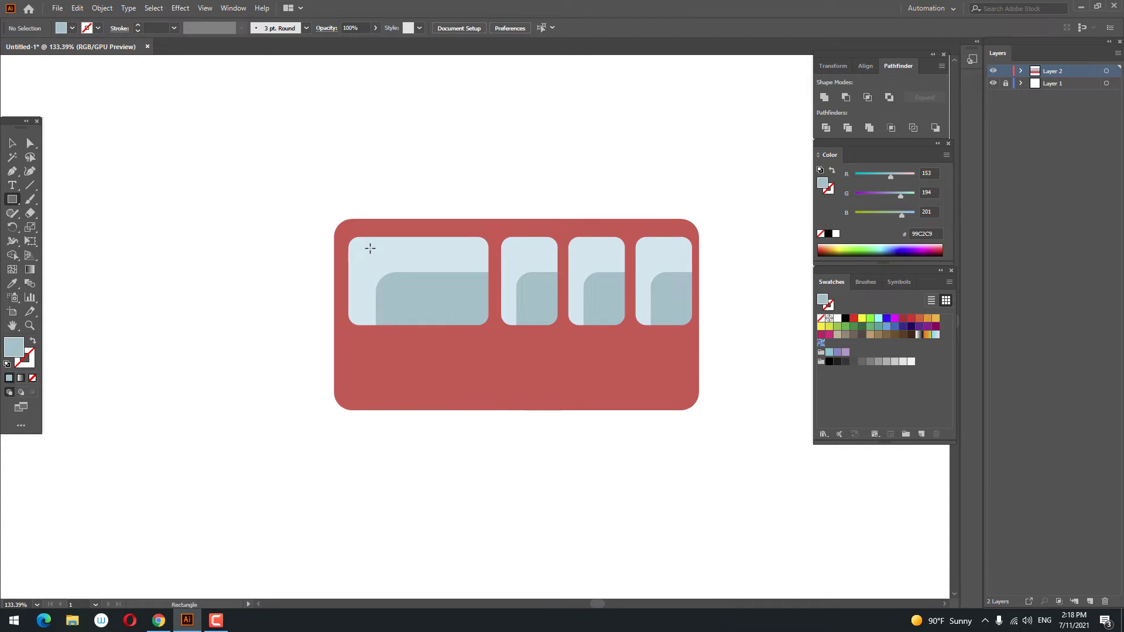
{"action": "mouse_move", "coordinate": [368, 246]}
{"action": "left_mouse_down"}
{"action": "mouse_move", "coordinate": [382, 314]}
{"action": "mouse_move", "coordinate": [409, 248]}
{"action": "mouse_move", "coordinate": [452, 278]}
{"action": "mouse_move", "coordinate": [495, 251]}
{"action": "mouse_move", "coordinate": [536, 250]}
{"action": "left_mouse_up"}
{"action": "key", "text": "z"}
{"action": "left_click", "coordinate": [13, 144]}
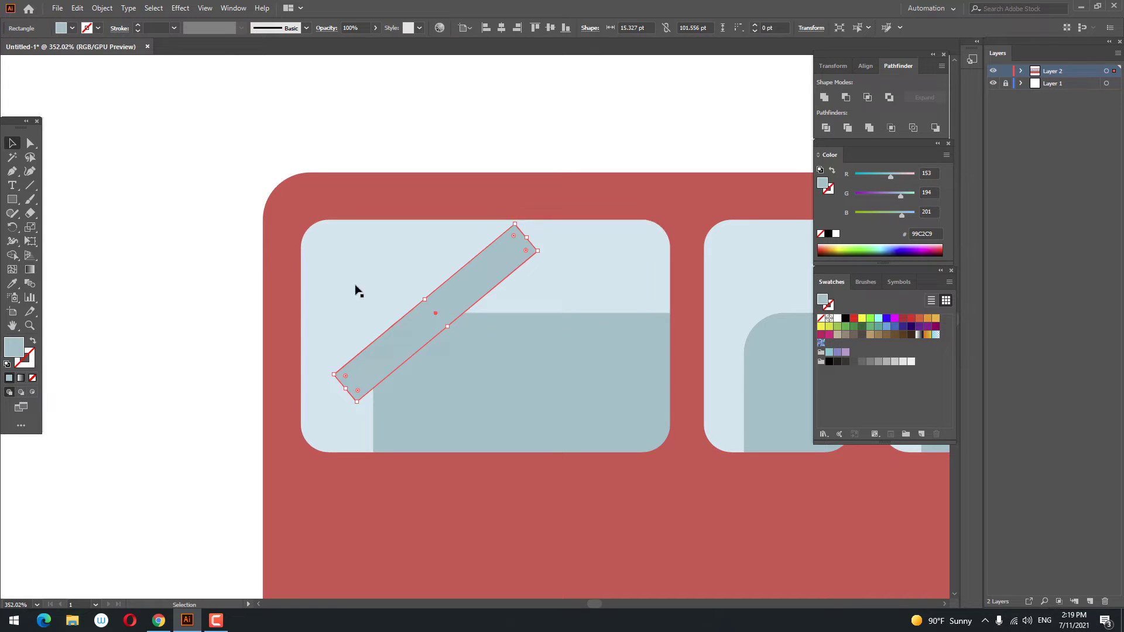
Add a shorter duplicate stripe just below and right of the first
{"action": "left_click", "coordinate": [76, 8]}
{"action": "left_click", "coordinate": [105, 63]}
{"action": "left_click", "coordinate": [76, 8]}
{"action": "left_click", "coordinate": [117, 89]}
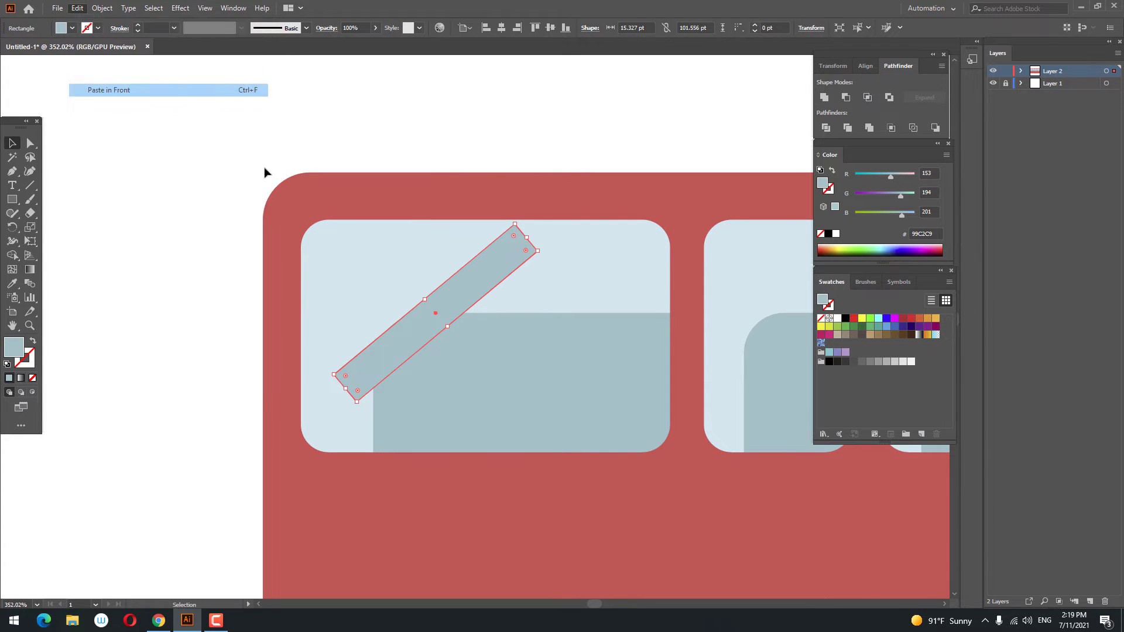
{"action": "left_click_drag", "start_coordinate": [487, 287], "coordinate": [549, 319]}
{"action": "mouse_move", "coordinate": [588, 266]}
{"action": "left_mouse_down"}
{"action": "mouse_move", "coordinate": [554, 286]}
{"action": "mouse_move", "coordinate": [537, 318]}
{"action": "mouse_move", "coordinate": [524, 314]}
{"action": "left_mouse_up"}
Fully round both stripes' ends and fill them white
{"action": "left_click", "coordinate": [459, 296], "text": "shift"}
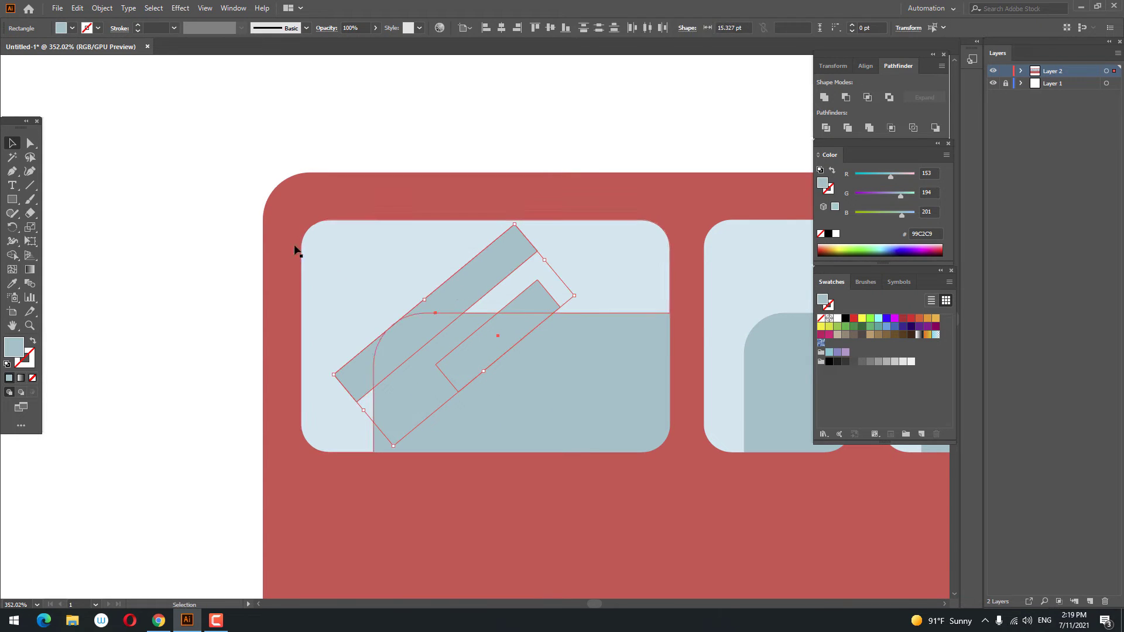
{"action": "key", "text": "a"}
{"action": "left_click_drag", "start_coordinate": [515, 237], "coordinate": [314, 359]}
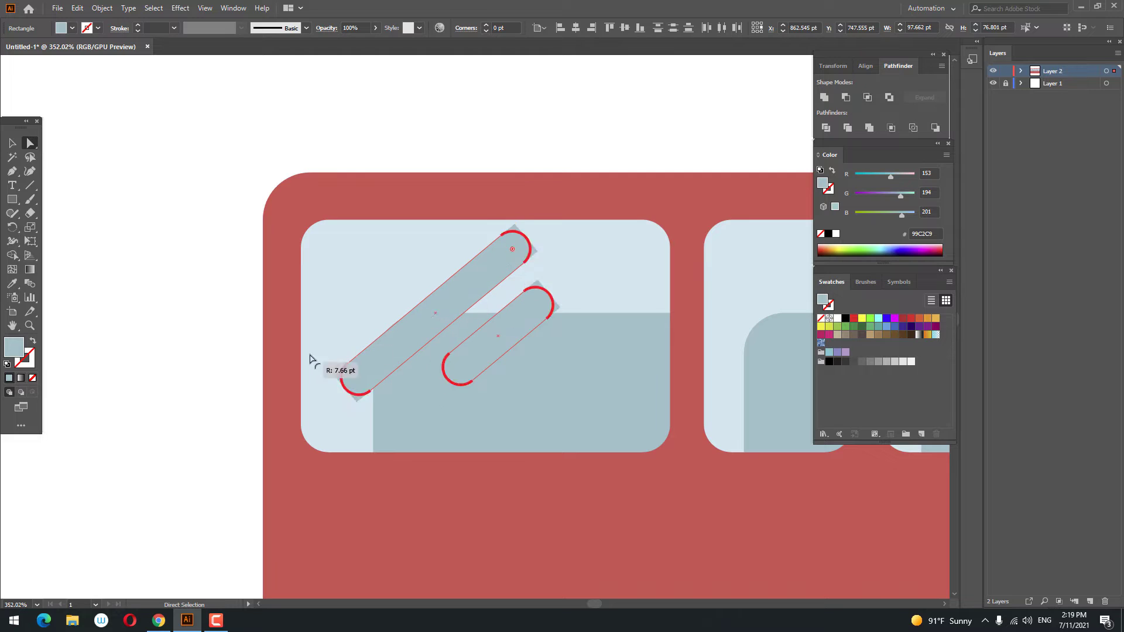
{"action": "left_click", "coordinate": [838, 319]}
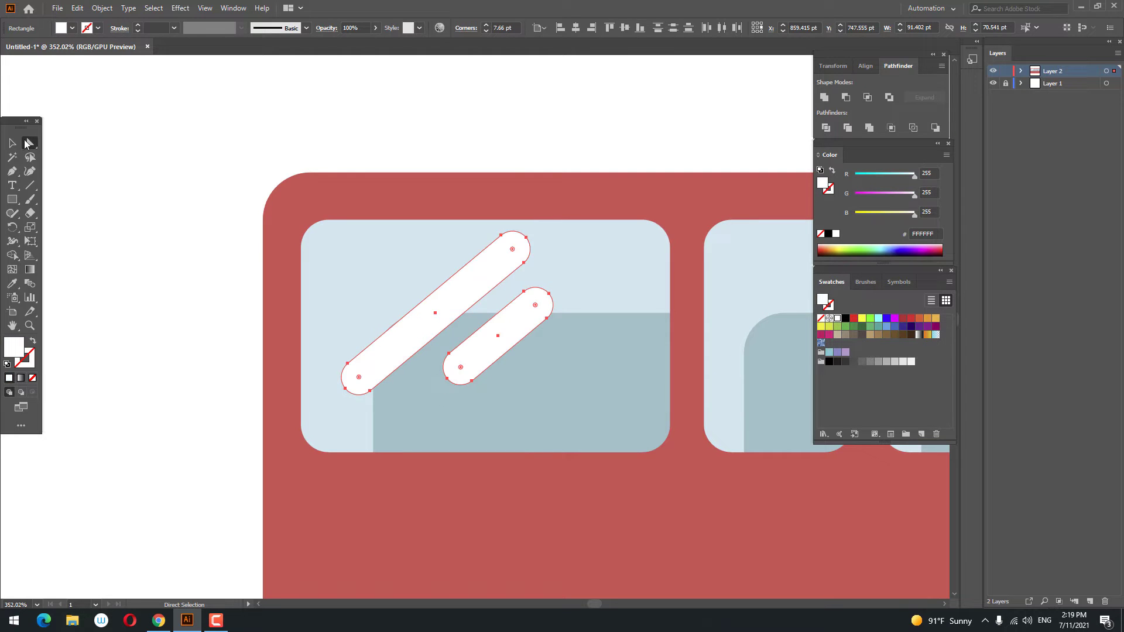
Set the white glare stripes' opacity to 45%
{"action": "key", "text": "v"}
{"action": "left_click", "coordinate": [376, 30]}
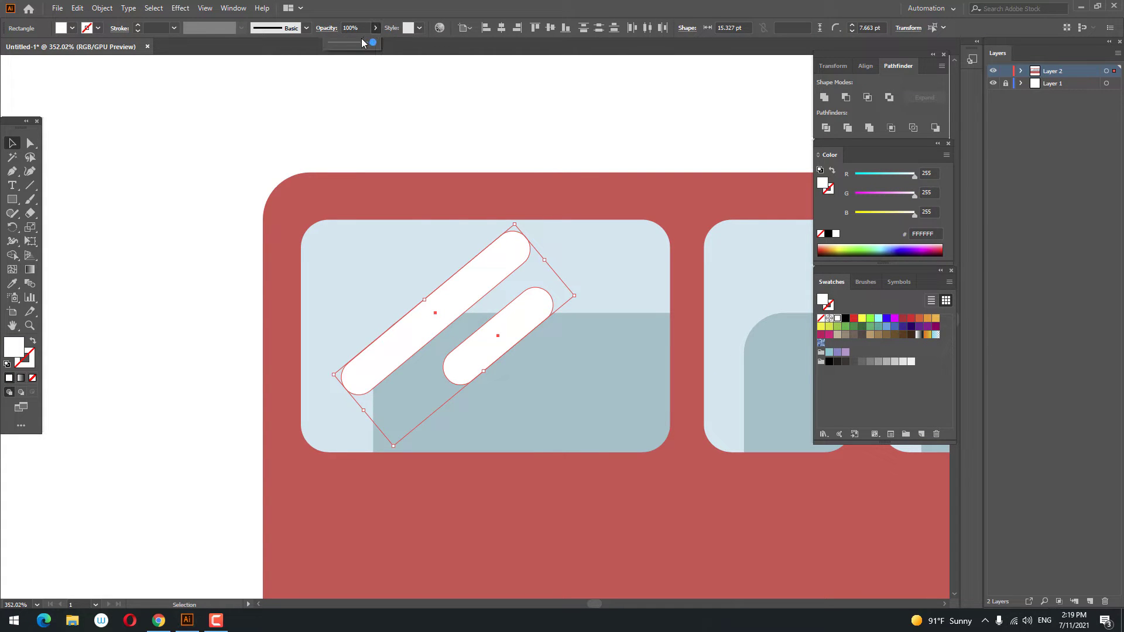
{"action": "left_click_drag", "start_coordinate": [375, 42], "coordinate": [347, 43]}
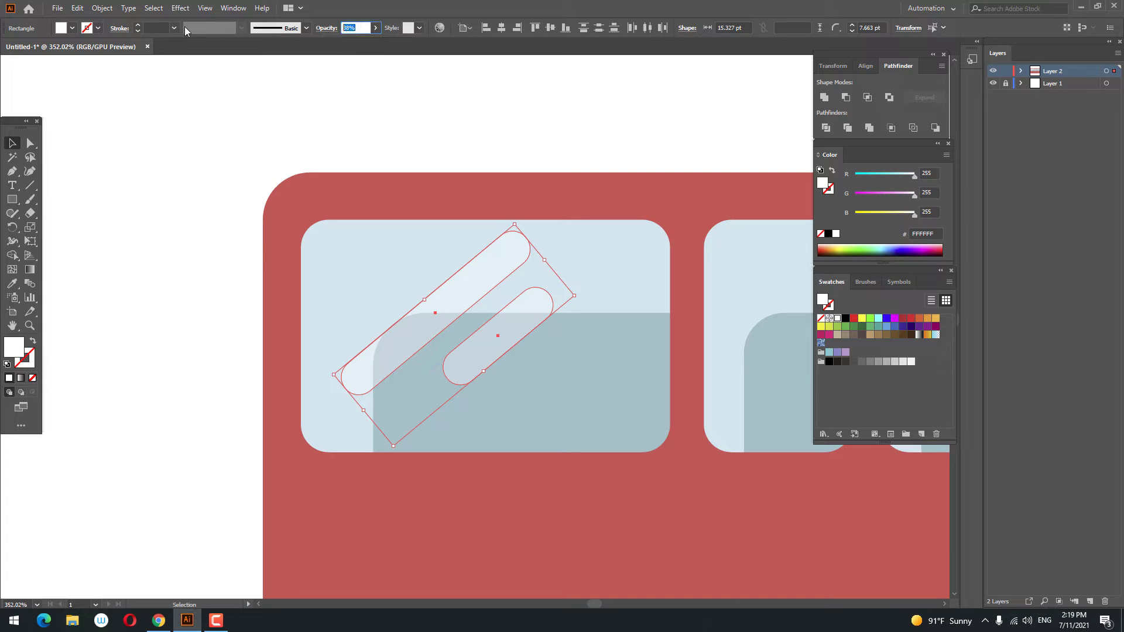
{"action": "type", "text": "45"}
{"action": "left_click", "coordinate": [610, 156]}
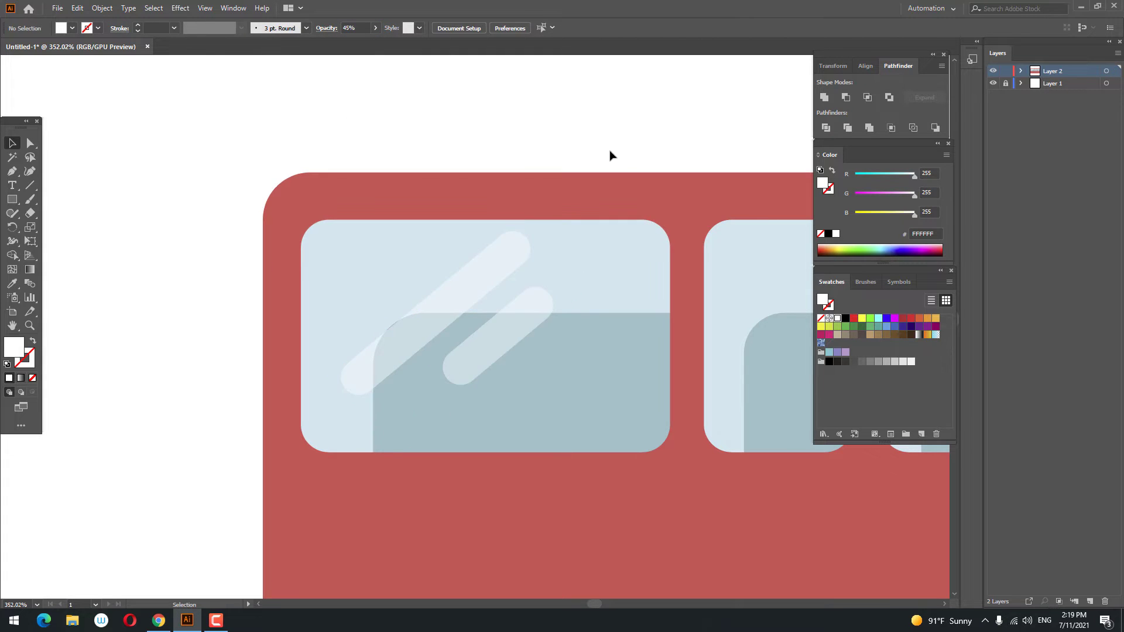
{"action": "scroll", "coordinate": [585, 170], "scroll_direction": "down", "scroll_amount": 2}
{"action": "left_click_drag", "start_coordinate": [556, 273], "coordinate": [271, 286]}
{"action": "scroll", "coordinate": [388, 251], "scroll_direction": "down", "scroll_amount": 1}
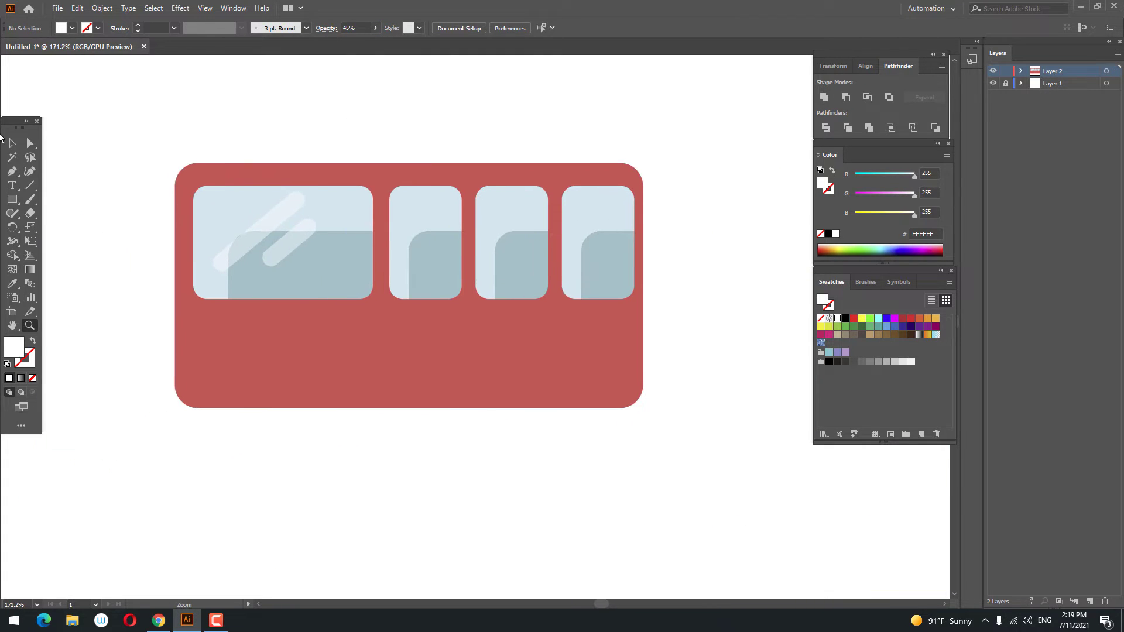
Copy the pair of glare stripes into the second window
{"action": "left_click", "coordinate": [302, 238], "text": "shift"}
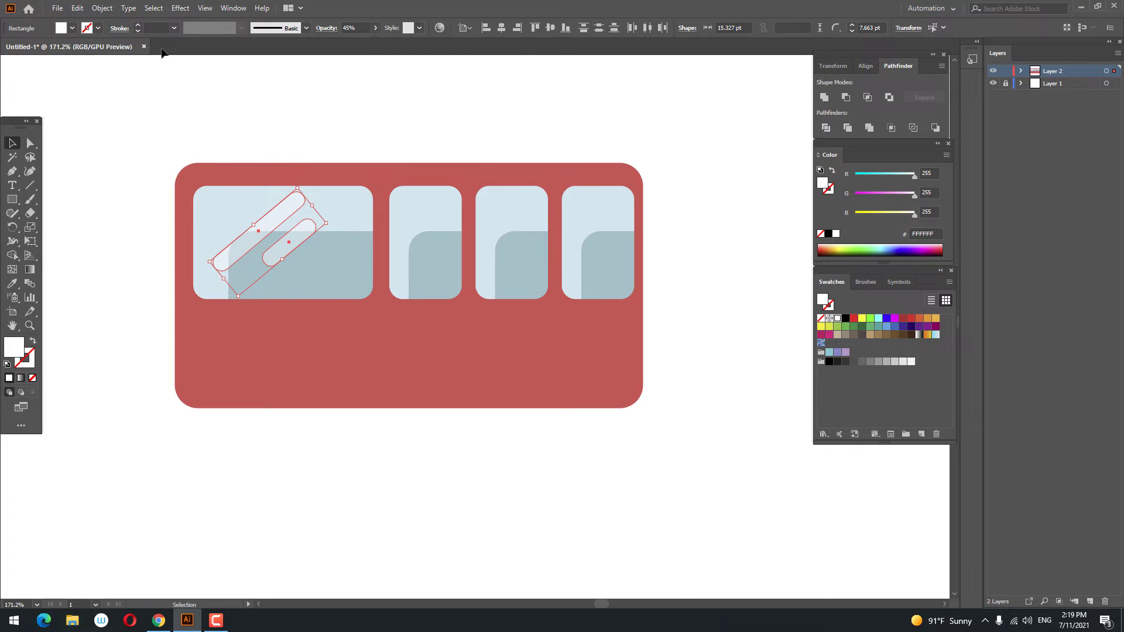
{"action": "left_click", "coordinate": [78, 8]}
{"action": "left_click", "coordinate": [117, 65]}
{"action": "left_click", "coordinate": [78, 8]}
{"action": "left_click", "coordinate": [117, 90]}
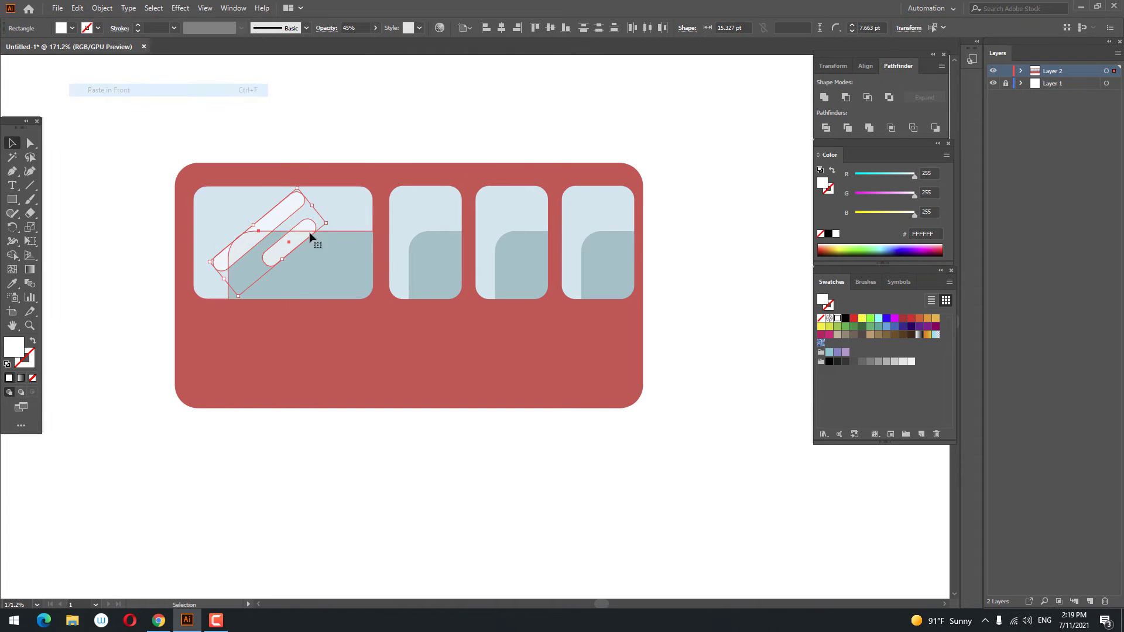
{"action": "left_click_drag", "start_coordinate": [310, 234], "coordinate": [434, 234]}
Shrink and reposition the two stripes to fit the narrow second window
{"action": "left_click", "coordinate": [78, 8]}
{"action": "left_click", "coordinate": [110, 64]}
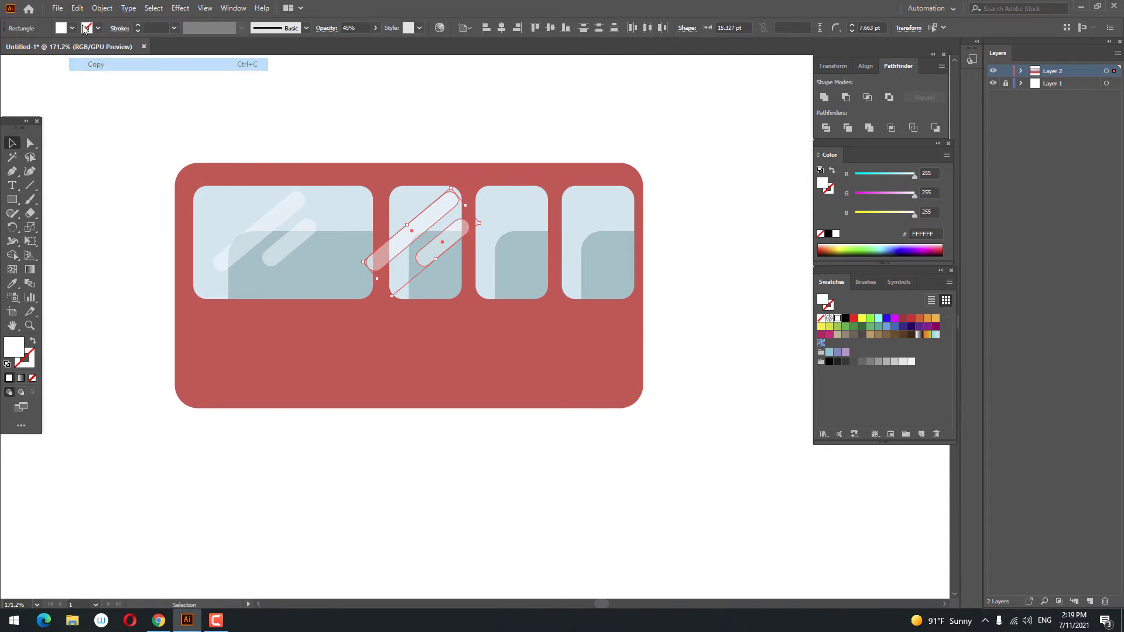
{"action": "left_click", "coordinate": [78, 8]}
{"action": "left_click", "coordinate": [483, 224]}
{"action": "left_click_drag", "start_coordinate": [465, 206], "coordinate": [456, 222]}
{"action": "scroll", "coordinate": [464, 231], "scroll_direction": "up", "scroll_amount": 3}
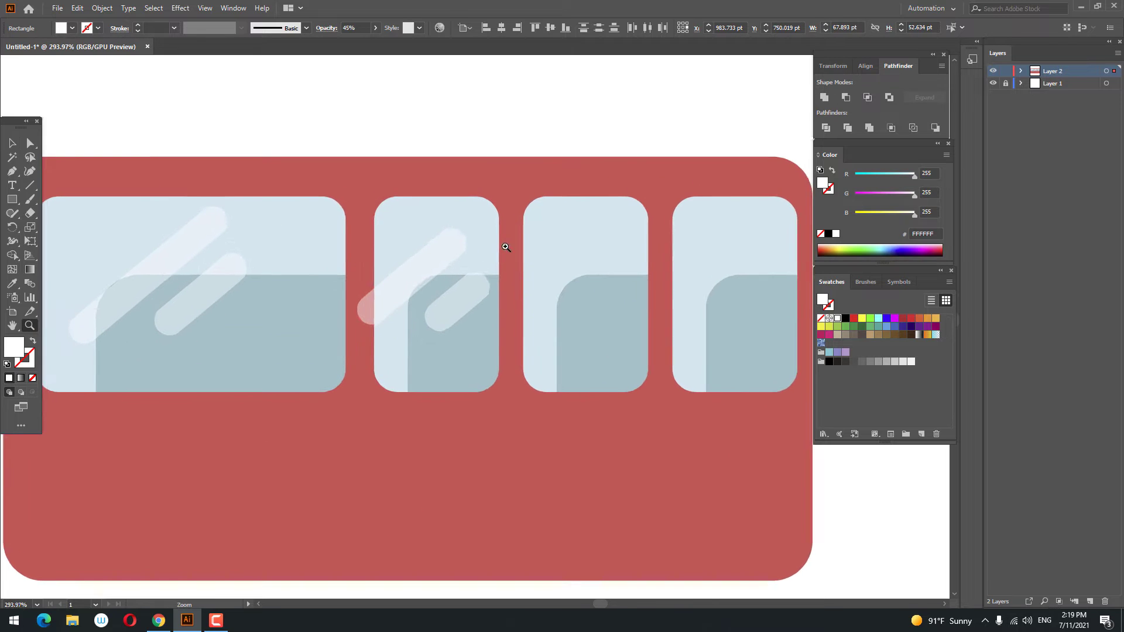
{"action": "left_click", "coordinate": [476, 224]}
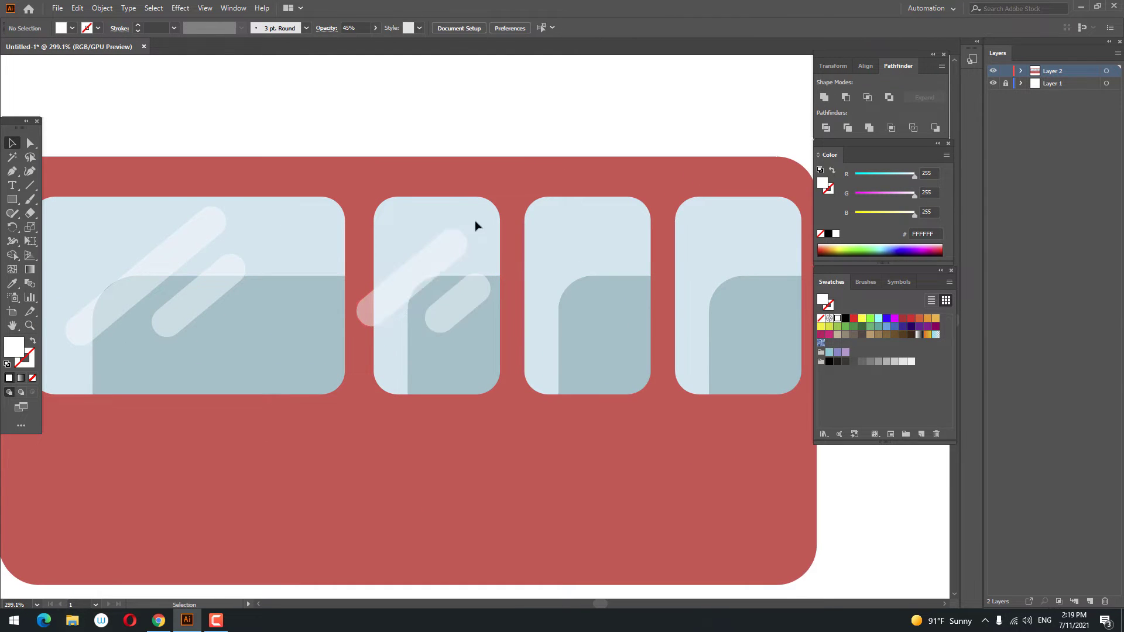
{"action": "left_click_drag", "start_coordinate": [424, 274], "coordinate": [446, 261]}
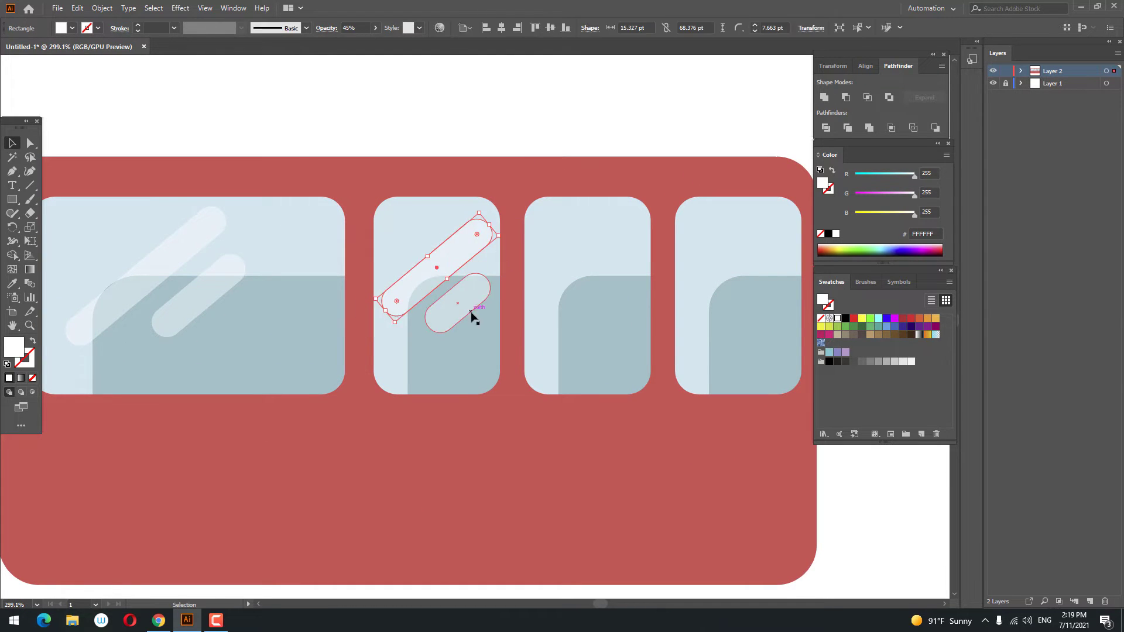
{"action": "left_click_drag", "start_coordinate": [472, 316], "coordinate": [454, 326]}
{"action": "left_click", "coordinate": [407, 236], "text": "ctrl+alt"}
{"action": "left_click_drag", "start_coordinate": [407, 236], "coordinate": [347, 251]}
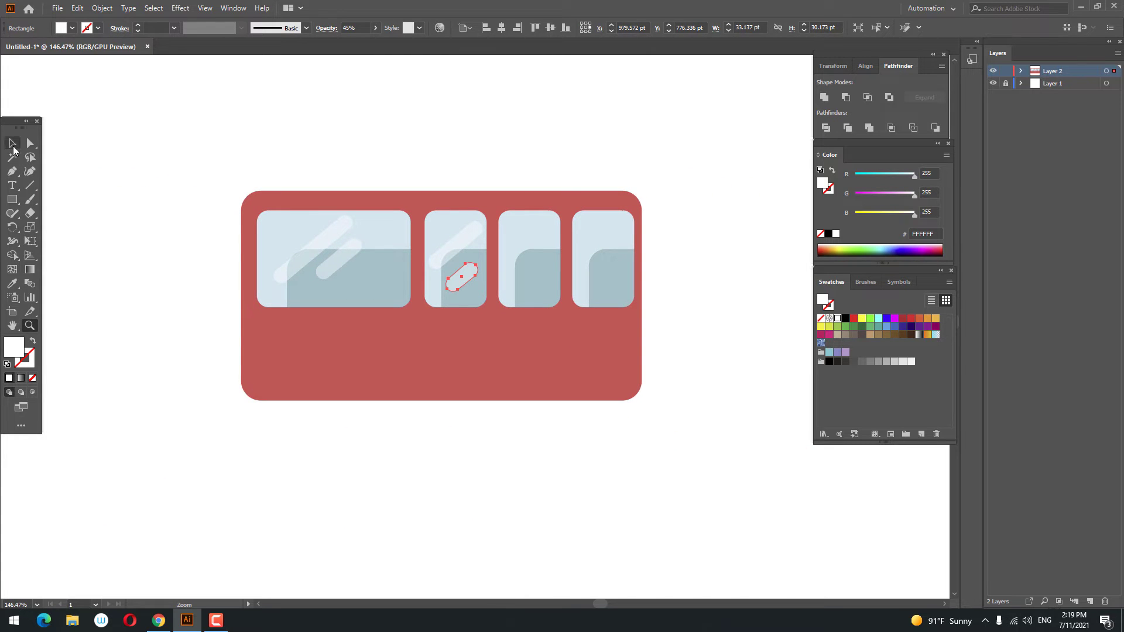
Paste a copy of the second window's stripes onto the third window
{"action": "left_click", "coordinate": [13, 145]}
{"action": "left_click", "coordinate": [463, 235], "text": "shift"}
{"action": "left_click", "coordinate": [78, 8]}
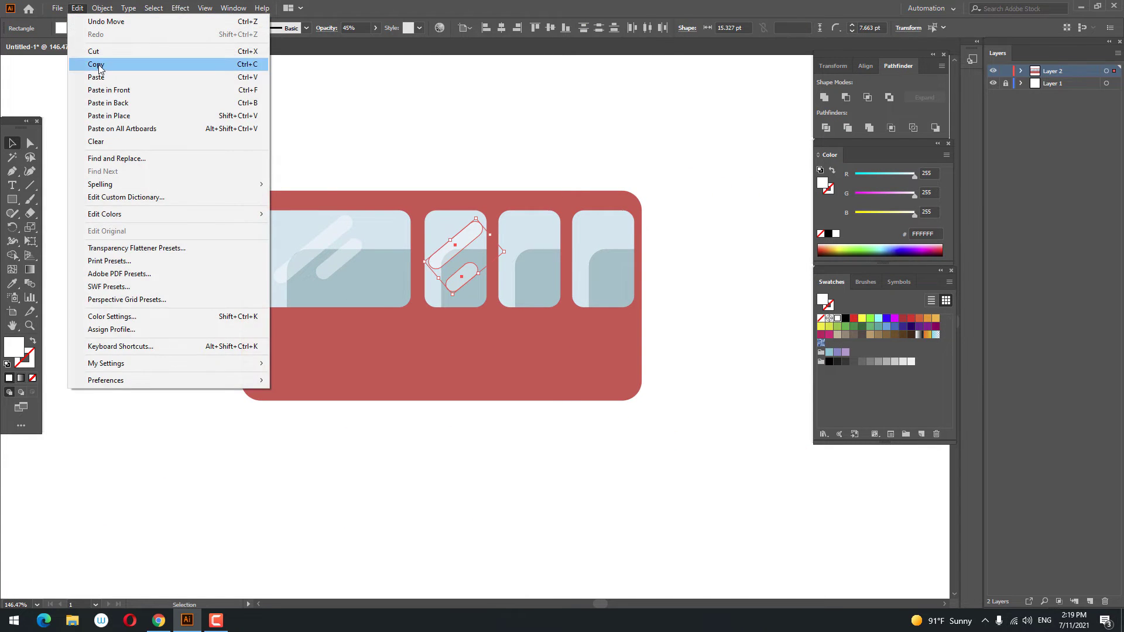
{"action": "left_click", "coordinate": [96, 65]}
{"action": "left_click", "coordinate": [77, 8]}
{"action": "left_click", "coordinate": [108, 90]}
{"action": "left_click_drag", "start_coordinate": [496, 238], "coordinate": [532, 249]}
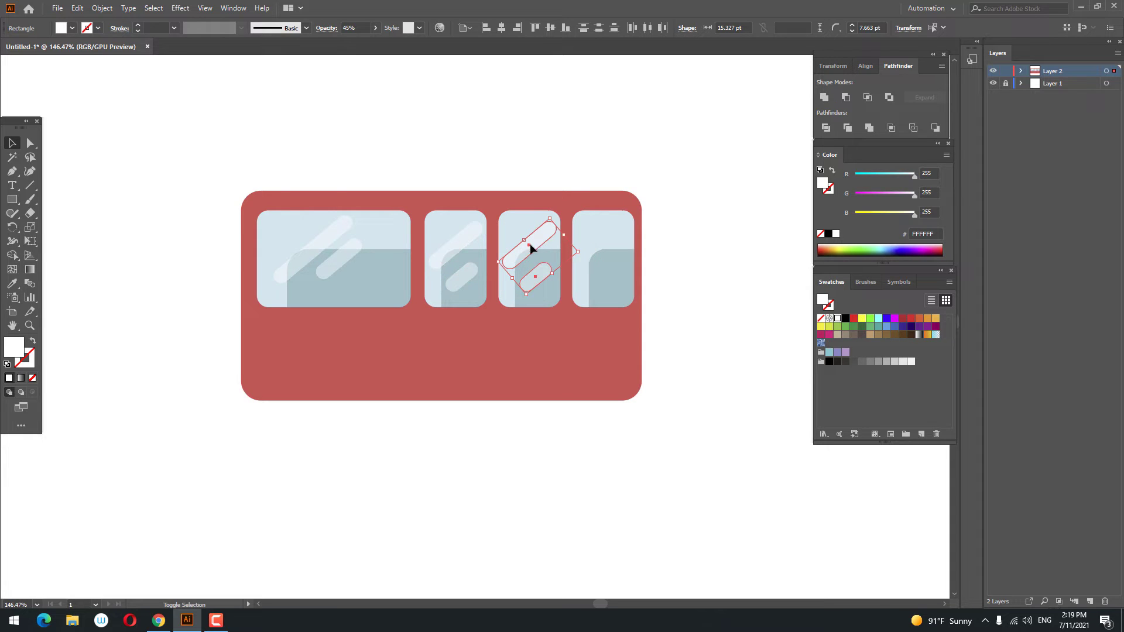
Paste another stripe pair onto the fourth window
{"action": "left_click", "coordinate": [78, 8]}
{"action": "left_click", "coordinate": [97, 64]}
{"action": "left_click", "coordinate": [78, 8]}
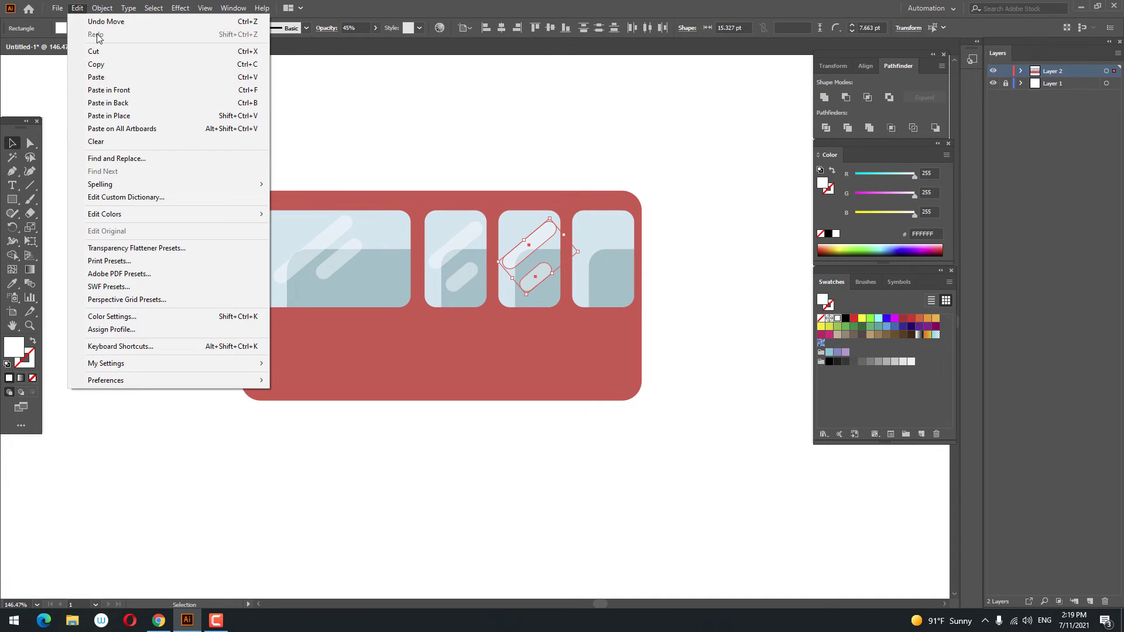
{"action": "left_click", "coordinate": [119, 91]}
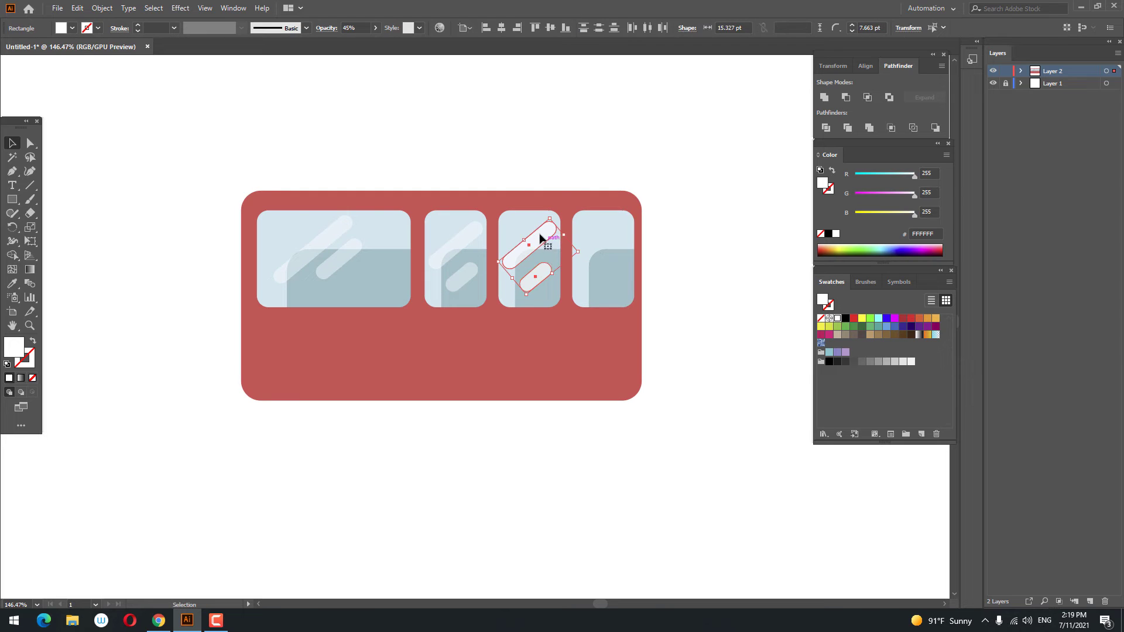
{"action": "left_click_drag", "start_coordinate": [540, 238], "coordinate": [611, 243]}
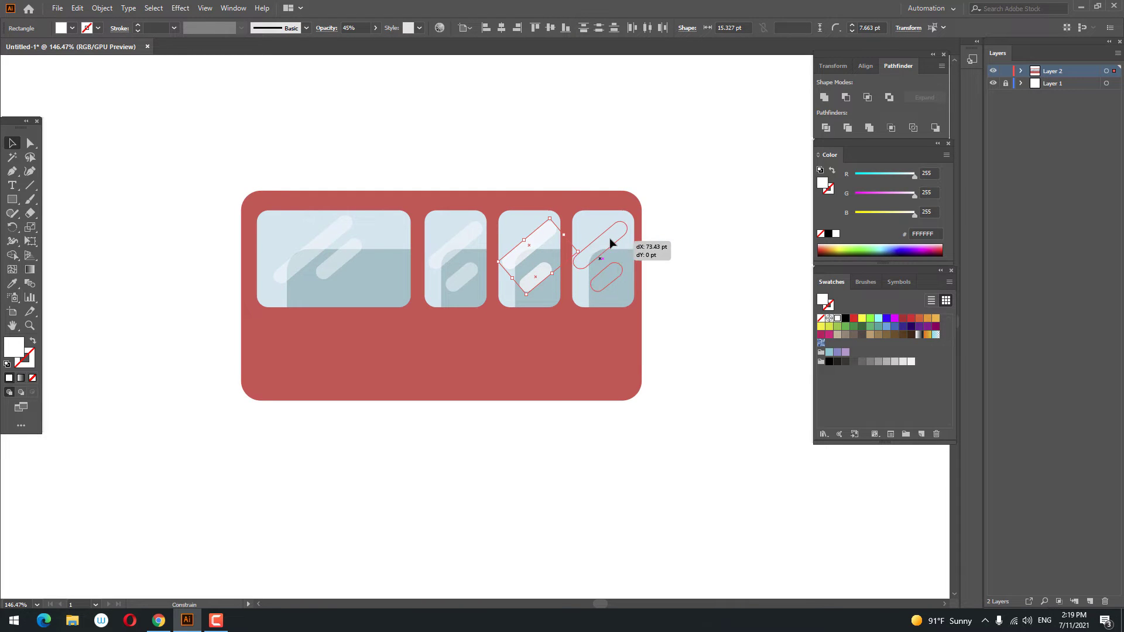
{"action": "left_click", "coordinate": [743, 351]}
{"action": "key", "text": "z"}
{"action": "left_click_drag", "start_coordinate": [505, 397], "coordinate": [580, 413]}
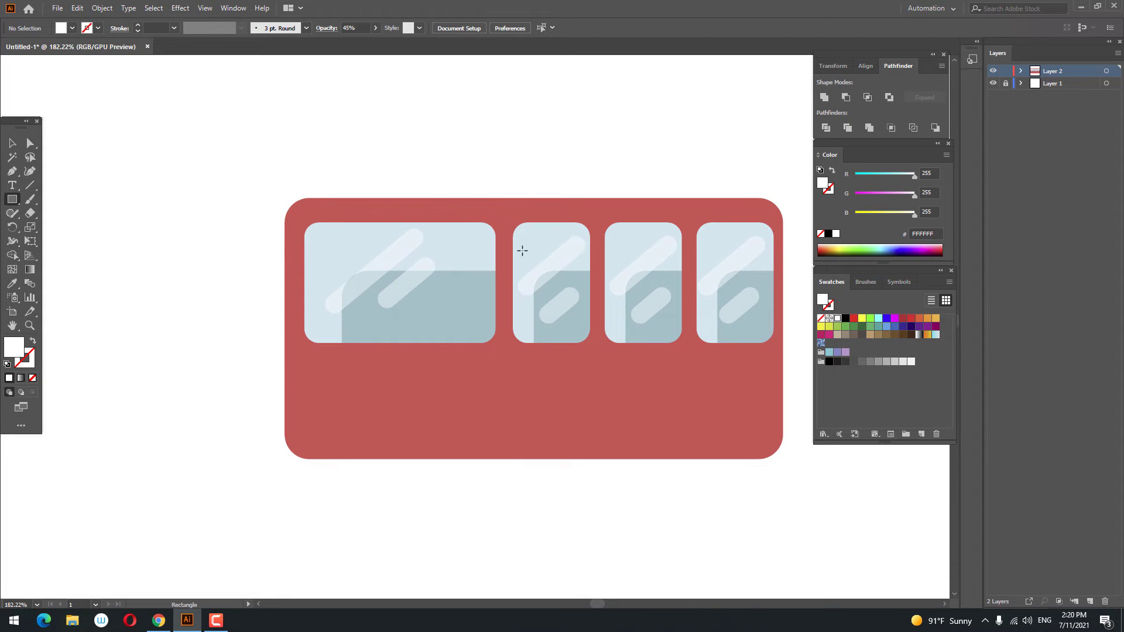
Draw a small carriage-red rectangle over the second window and round it into a pill
{"action": "mouse_move", "coordinate": [523, 250]}
{"action": "left_mouse_down"}
{"action": "mouse_move", "coordinate": [556, 322]}
{"action": "mouse_move", "coordinate": [574, 322]}
{"action": "left_mouse_up"}
{"action": "key", "text": "z"}
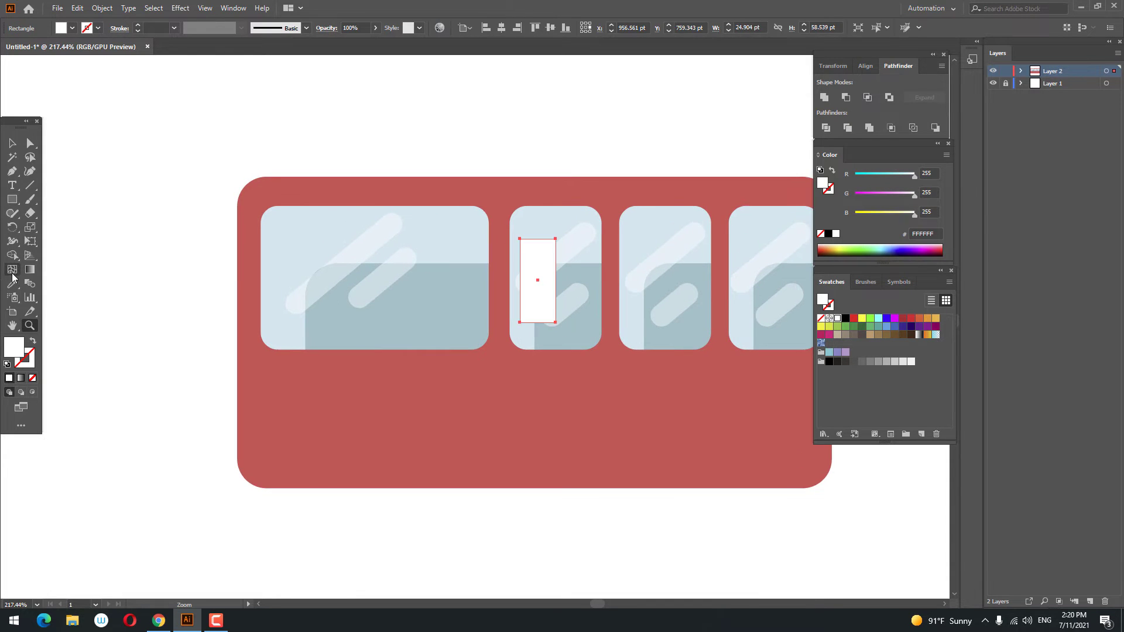
{"action": "left_click", "coordinate": [12, 282]}
{"action": "left_click", "coordinate": [361, 414]}
{"action": "key", "text": "a"}
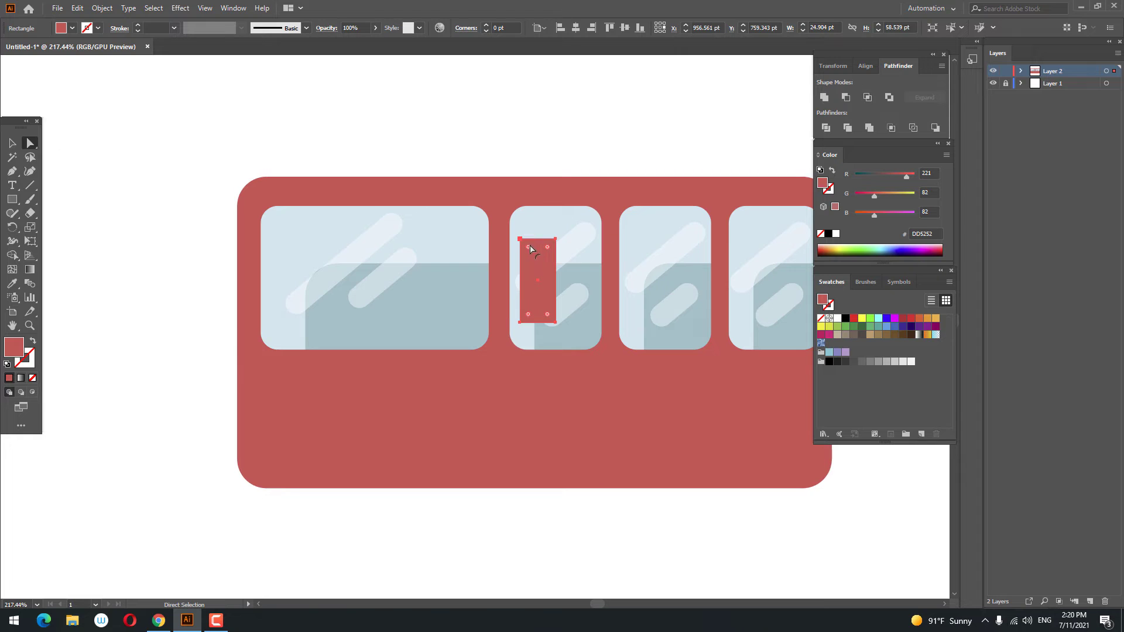
{"action": "left_click_drag", "start_coordinate": [530, 249], "coordinate": [623, 354]}
{"action": "key", "text": "z"}
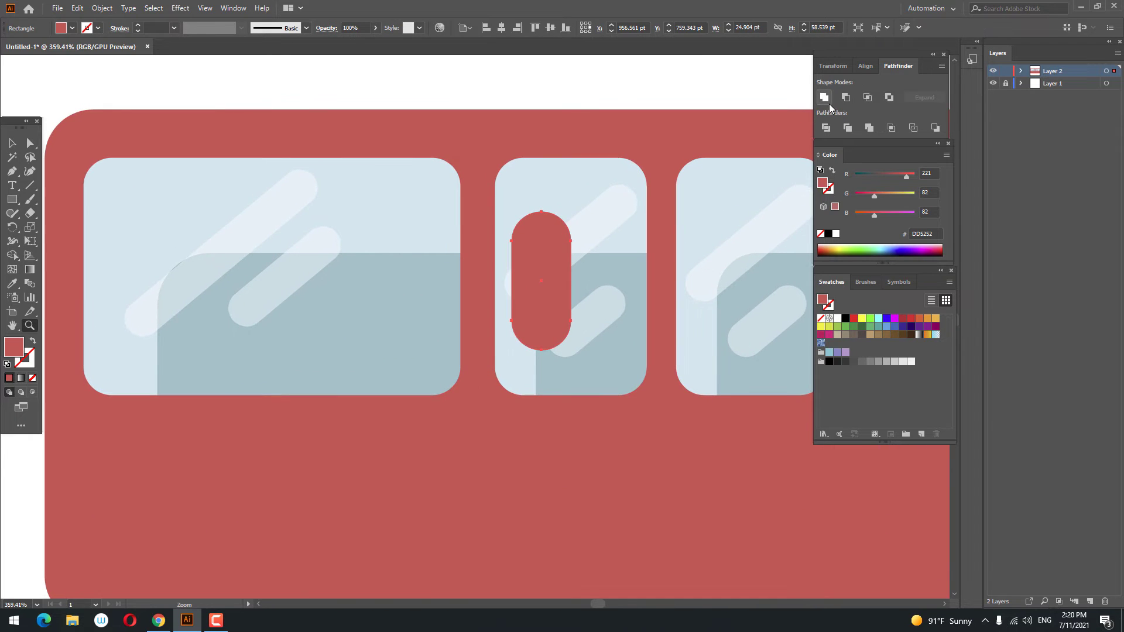
{"action": "left_click", "coordinate": [10, 143]}
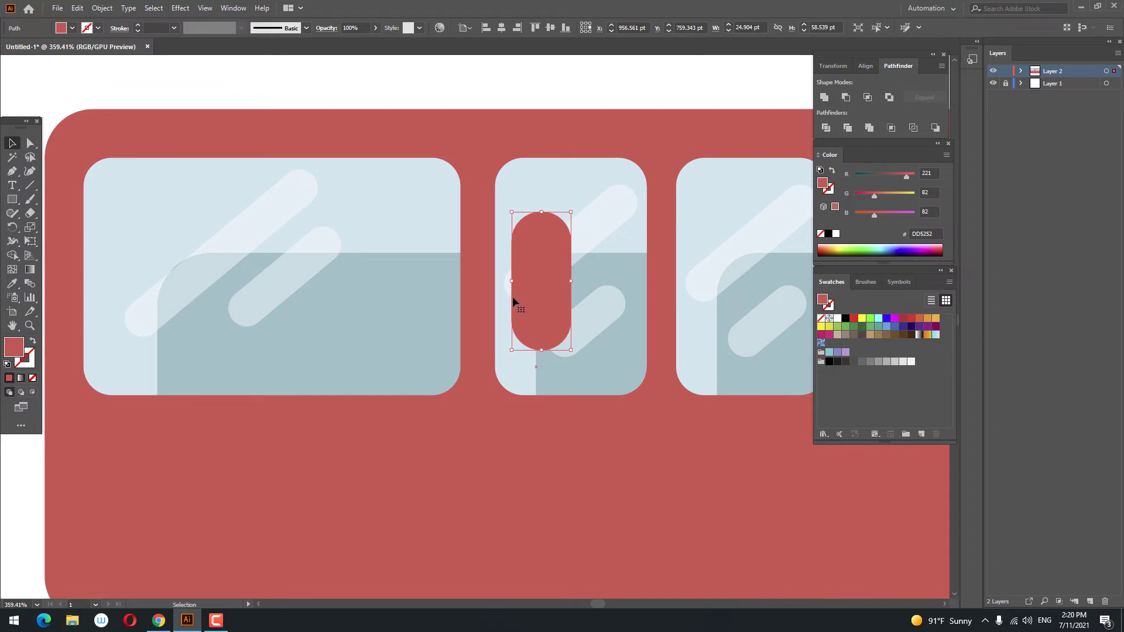
{"action": "left_click_drag", "start_coordinate": [530, 309], "coordinate": [531, 304]}
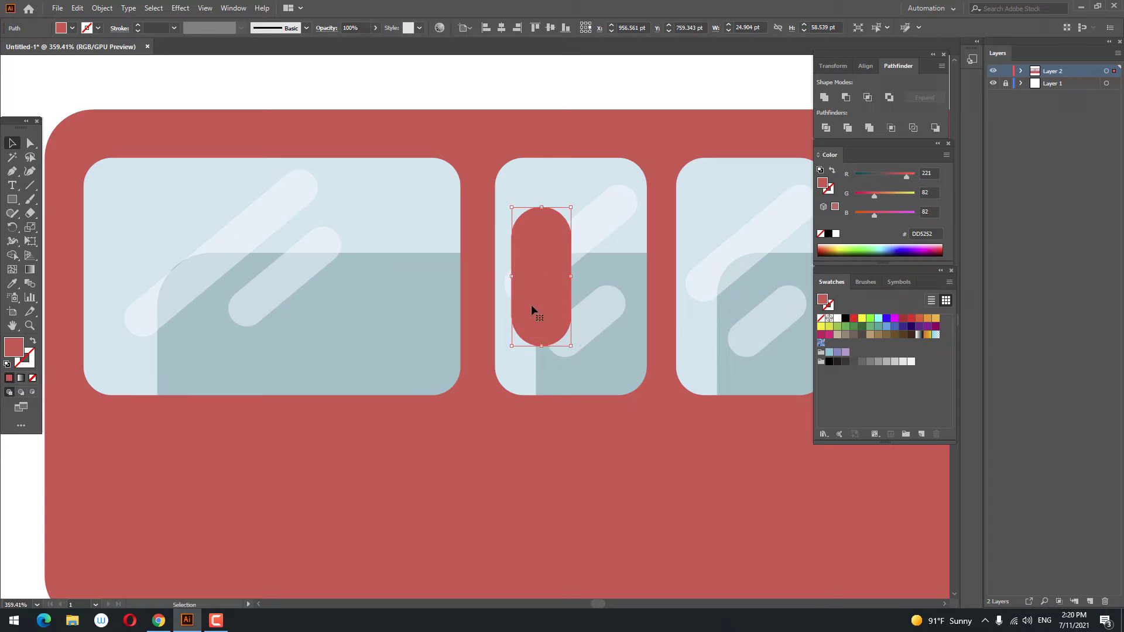
Add two short bars beside the pill and Unite them into one coupler shape
{"action": "key", "text": "z"}
{"action": "left_click", "coordinate": [532, 304]}
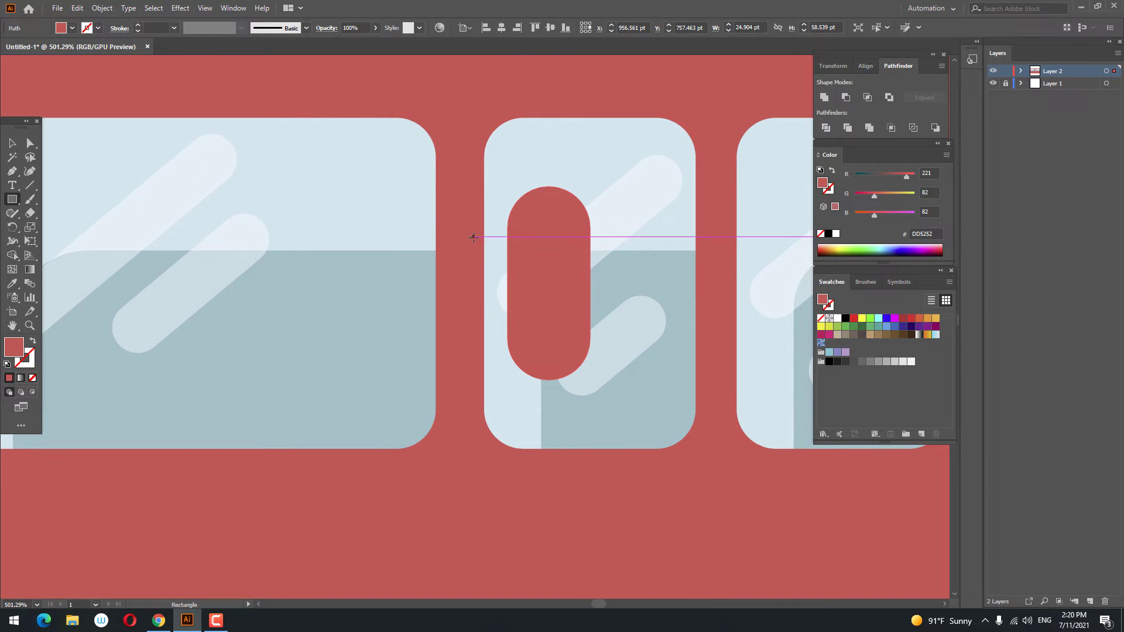
{"action": "mouse_move", "coordinate": [474, 238]}
{"action": "left_mouse_down"}
{"action": "mouse_move", "coordinate": [529, 248]}
{"action": "mouse_move", "coordinate": [486, 244]}
{"action": "mouse_move", "coordinate": [506, 251]}
{"action": "left_mouse_up"}
{"action": "key", "text": "v"}
{"action": "left_click", "coordinate": [77, 8]}
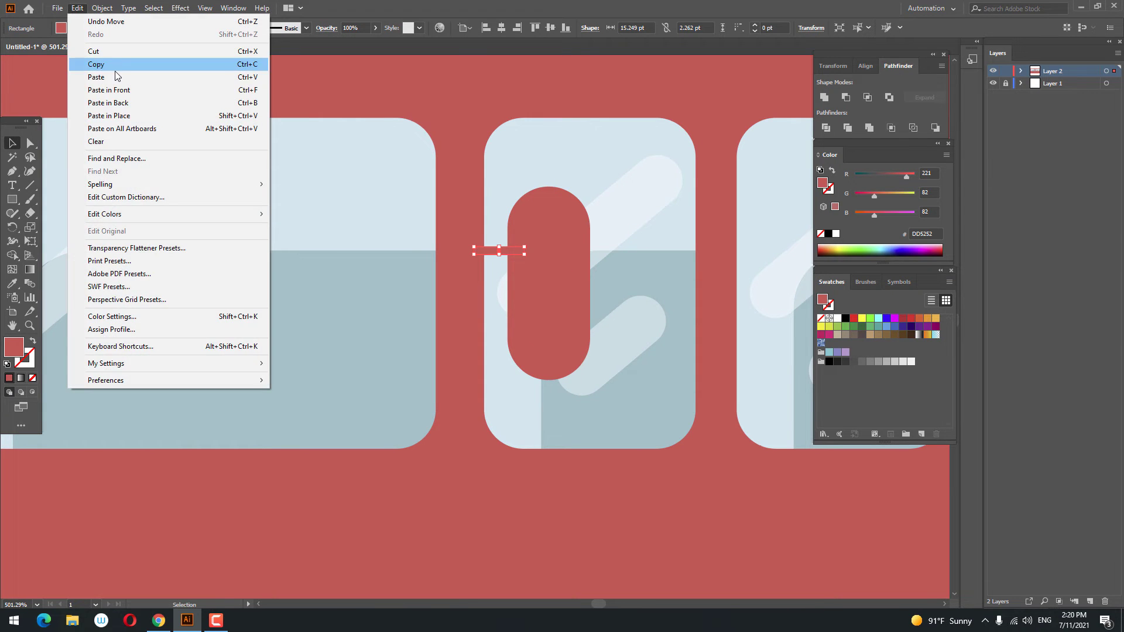
{"action": "left_click", "coordinate": [109, 89]}
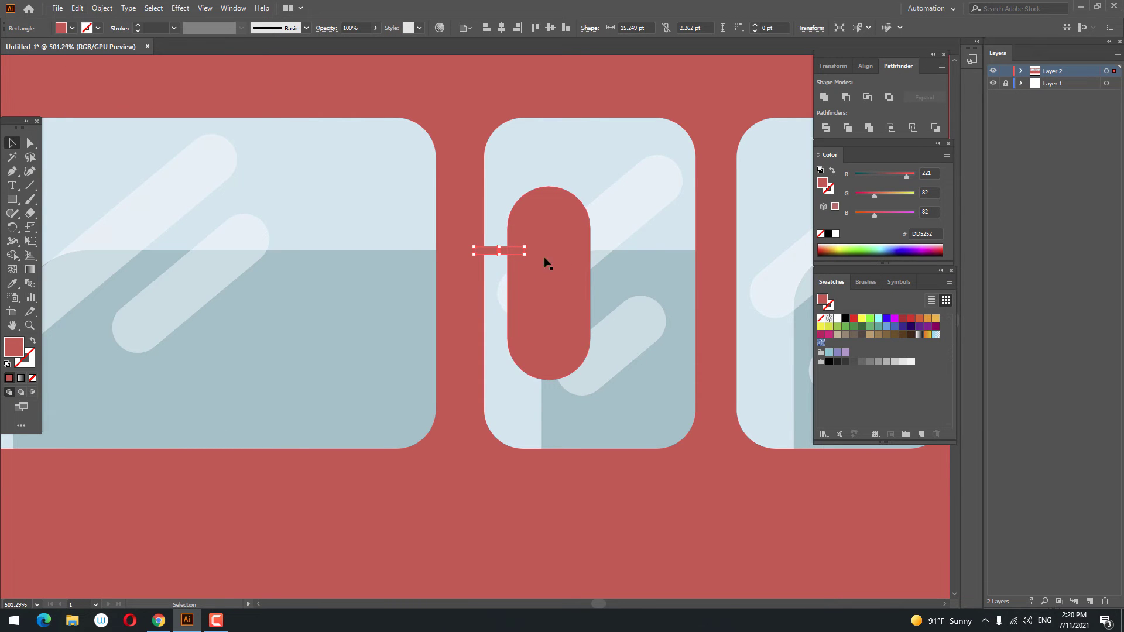
{"action": "left_click_drag", "start_coordinate": [513, 252], "coordinate": [522, 321]}
{"action": "left_click", "coordinate": [546, 311], "text": "shift"}
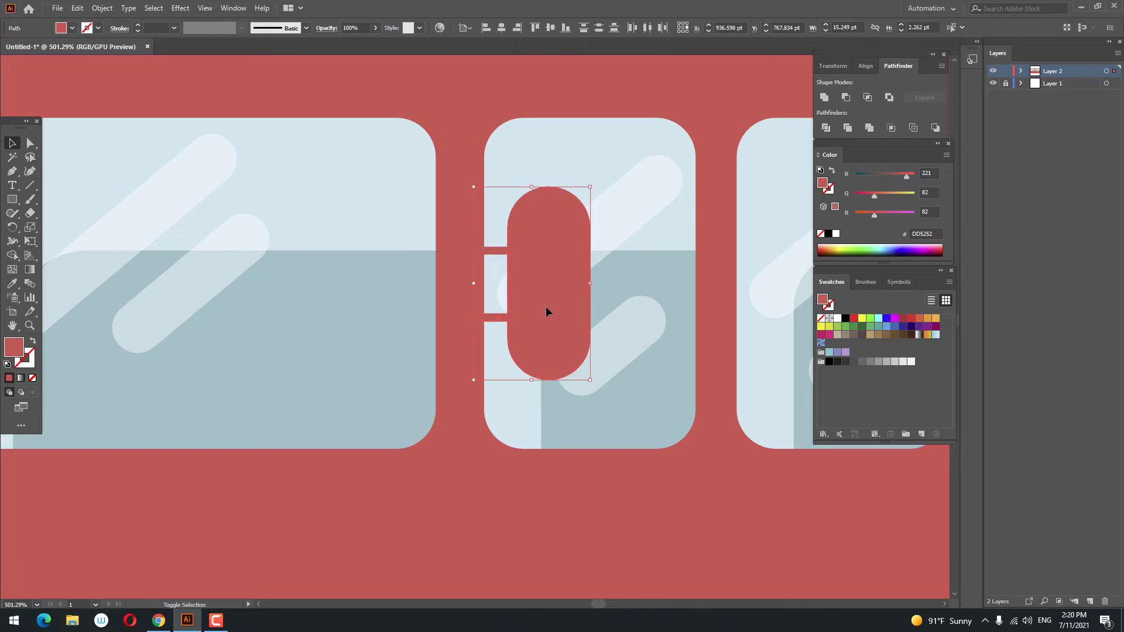
{"action": "left_click", "coordinate": [823, 100]}
Copy the merged coupler and paste a copy in back
{"action": "key", "text": "z"}
{"action": "left_click_drag", "start_coordinate": [520, 248], "coordinate": [2, 154]}
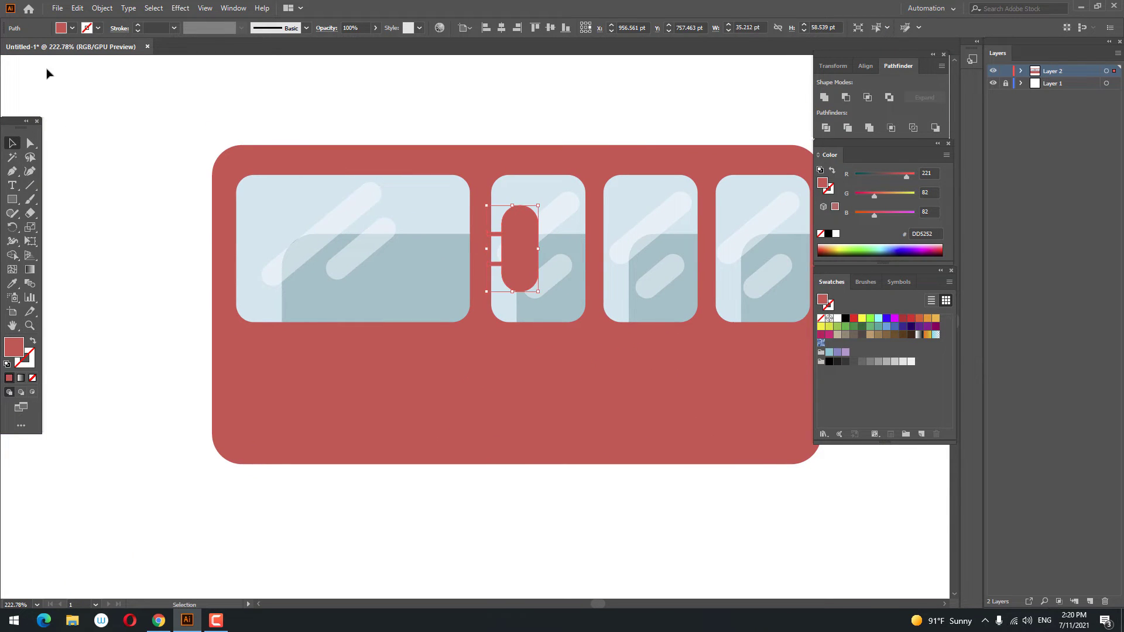
{"action": "left_click", "coordinate": [77, 7]}
{"action": "left_click", "coordinate": [97, 64]}
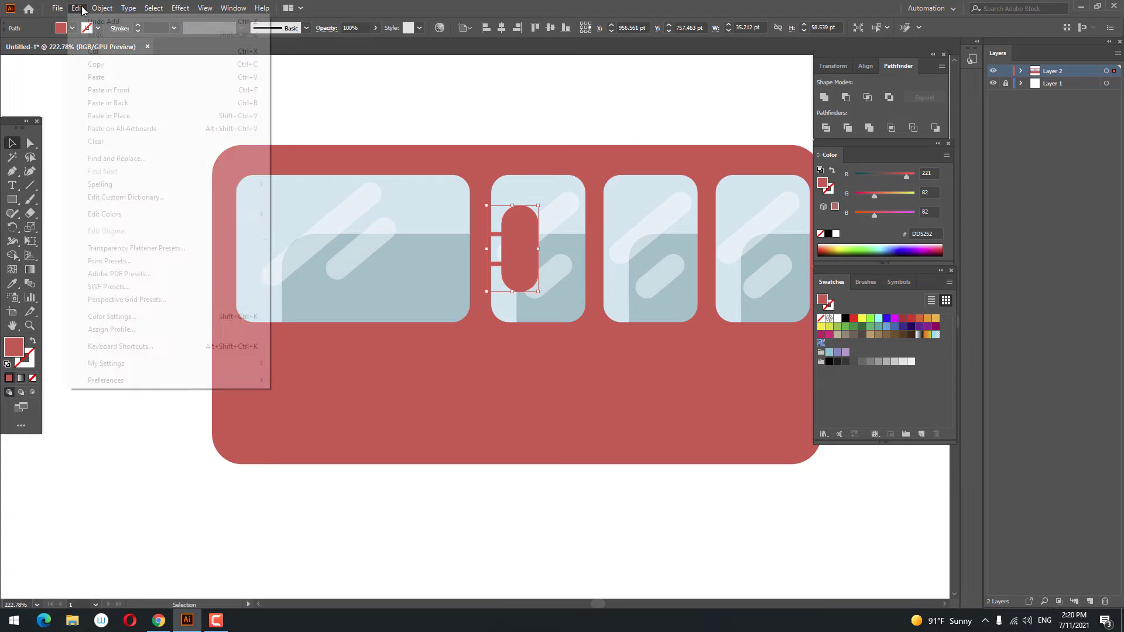
{"action": "left_click", "coordinate": [77, 8]}
{"action": "left_click", "coordinate": [141, 103]}
Move the coupler copy to the carriage's left end, reflected horizontally and attached
{"action": "left_click_drag", "start_coordinate": [524, 257], "coordinate": [188, 262]}
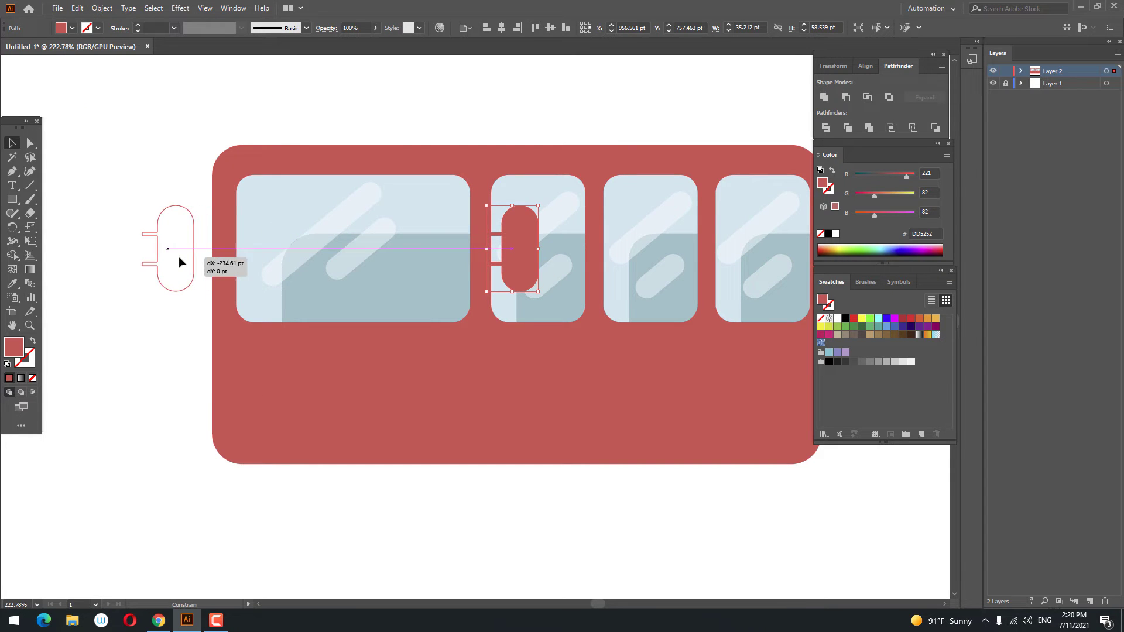
{"action": "right_click", "coordinate": [191, 253]}
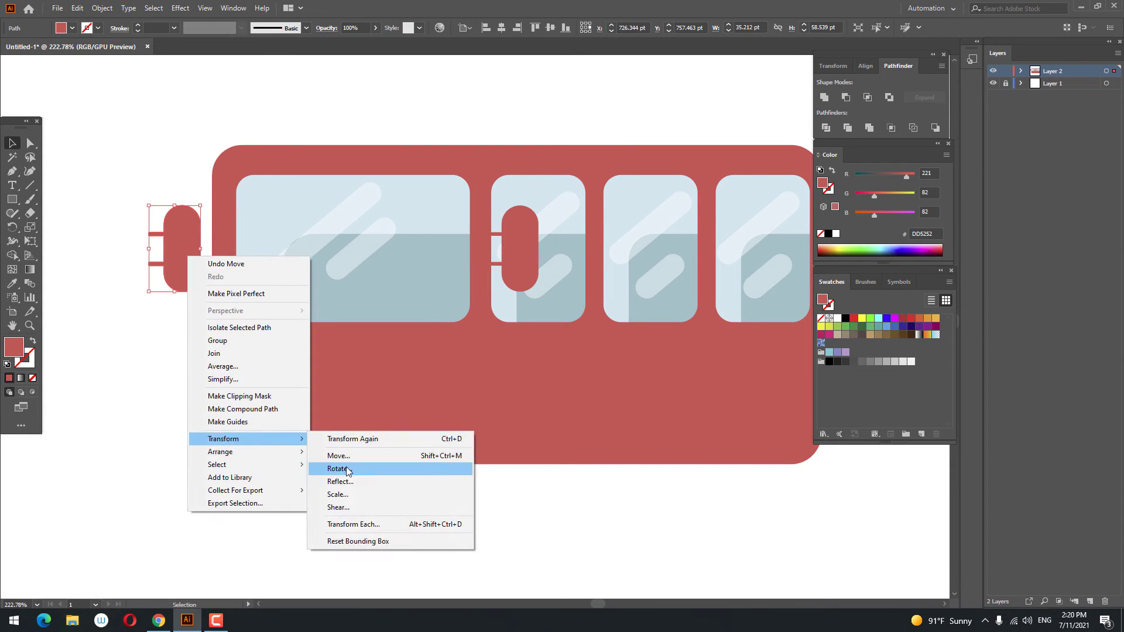
{"action": "left_click", "coordinate": [349, 480]}
{"action": "left_click", "coordinate": [545, 362]}
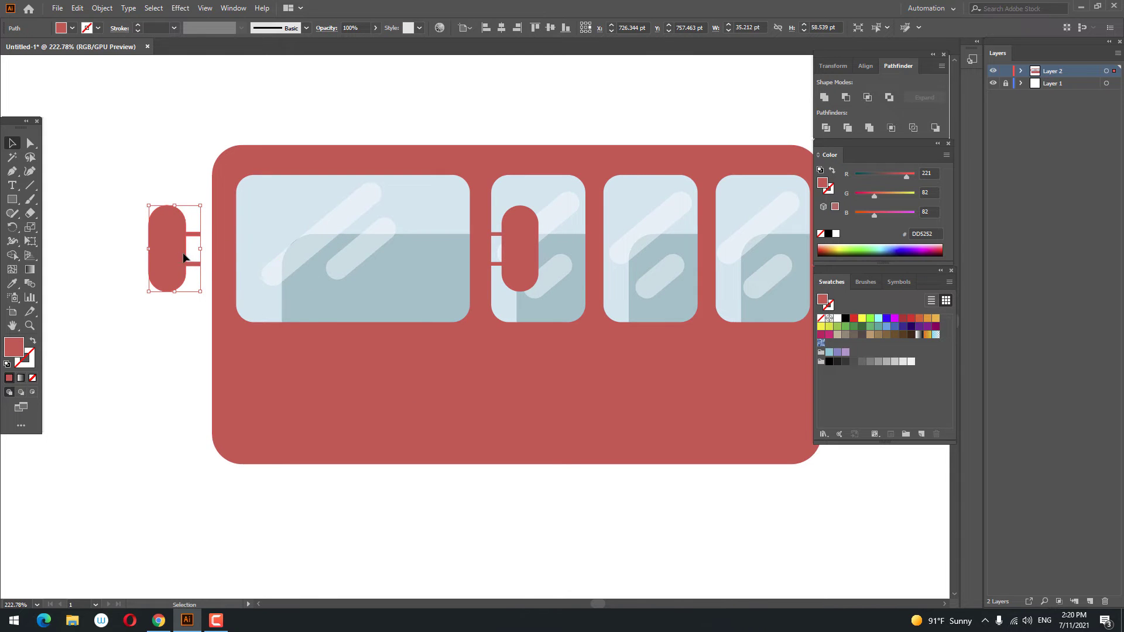
{"action": "left_click_drag", "start_coordinate": [177, 257], "coordinate": [193, 258]}
Draw a white circle on the lower carriage body
{"action": "left_click", "coordinate": [191, 358]}
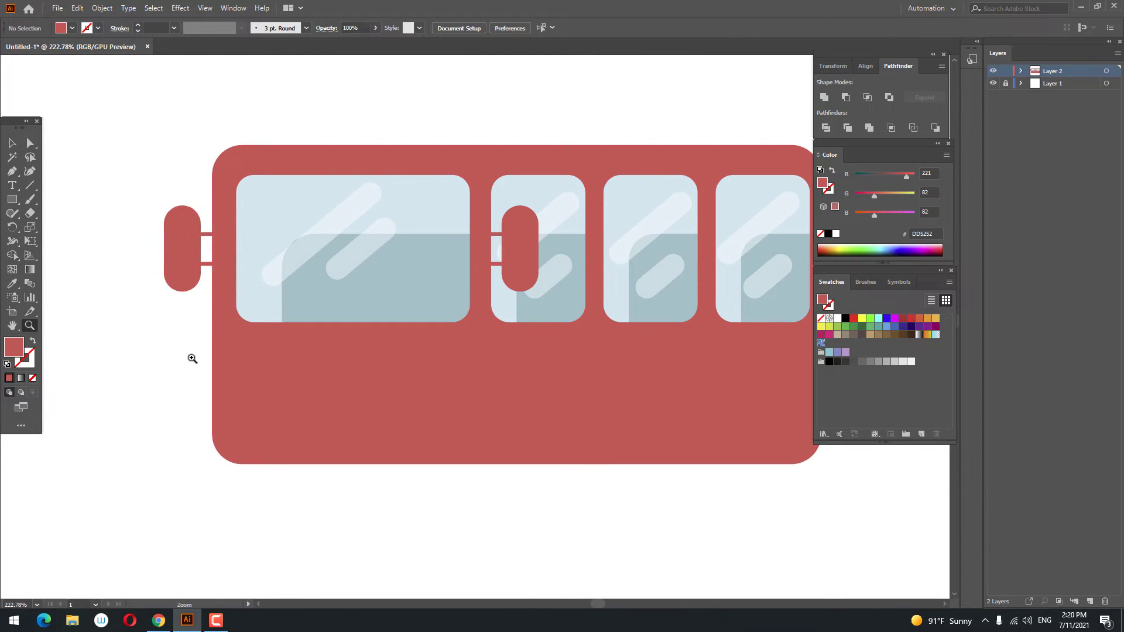
{"action": "scroll", "coordinate": [259, 394], "scroll_direction": "down", "scroll_amount": 3}
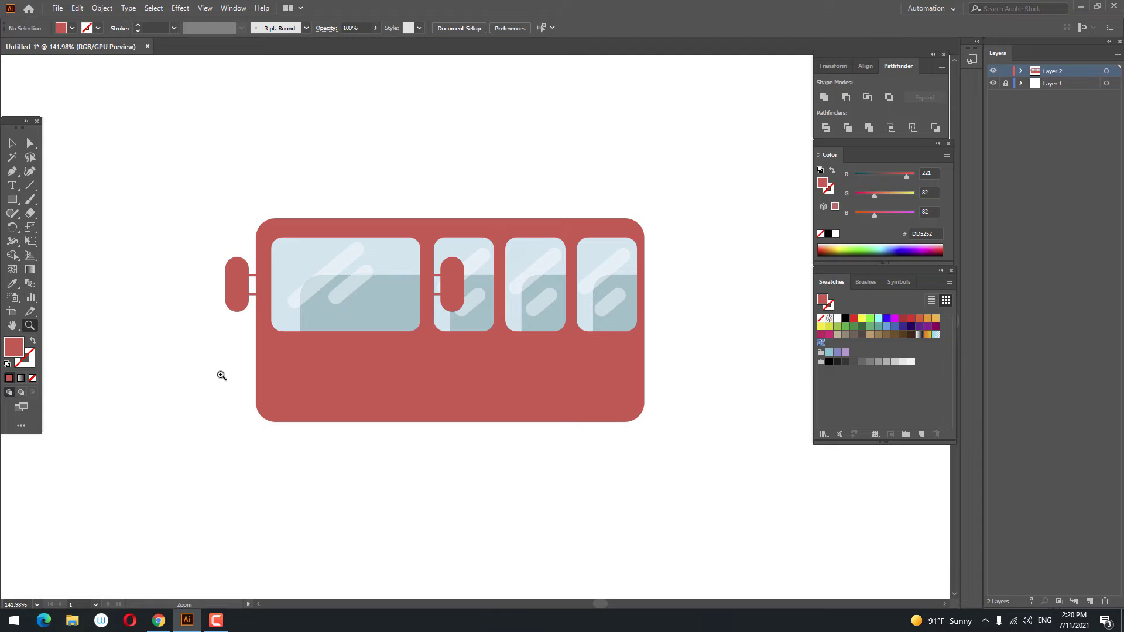
{"action": "left_click_drag", "start_coordinate": [22, 204], "coordinate": [76, 227]}
{"action": "left_click_drag", "start_coordinate": [417, 385], "coordinate": [387, 350]}
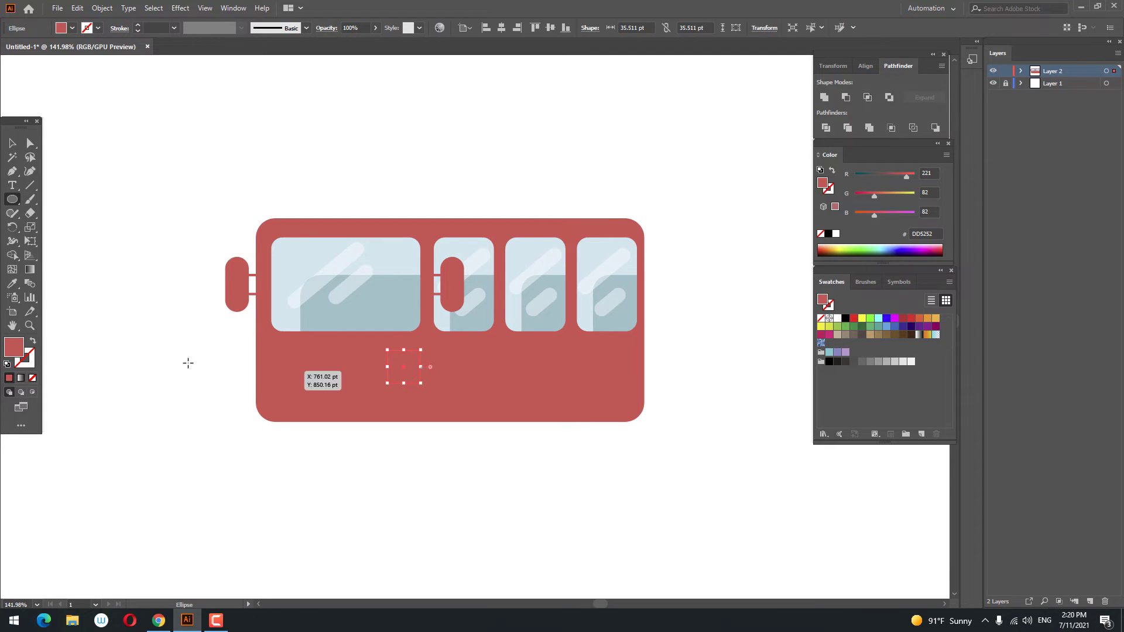
{"action": "left_click", "coordinate": [12, 283]}
{"action": "left_click", "coordinate": [147, 363], "text": "shift"}
{"action": "key", "text": "z"}
{"action": "left_click_drag", "start_coordinate": [216, 392], "coordinate": [266, 455]}
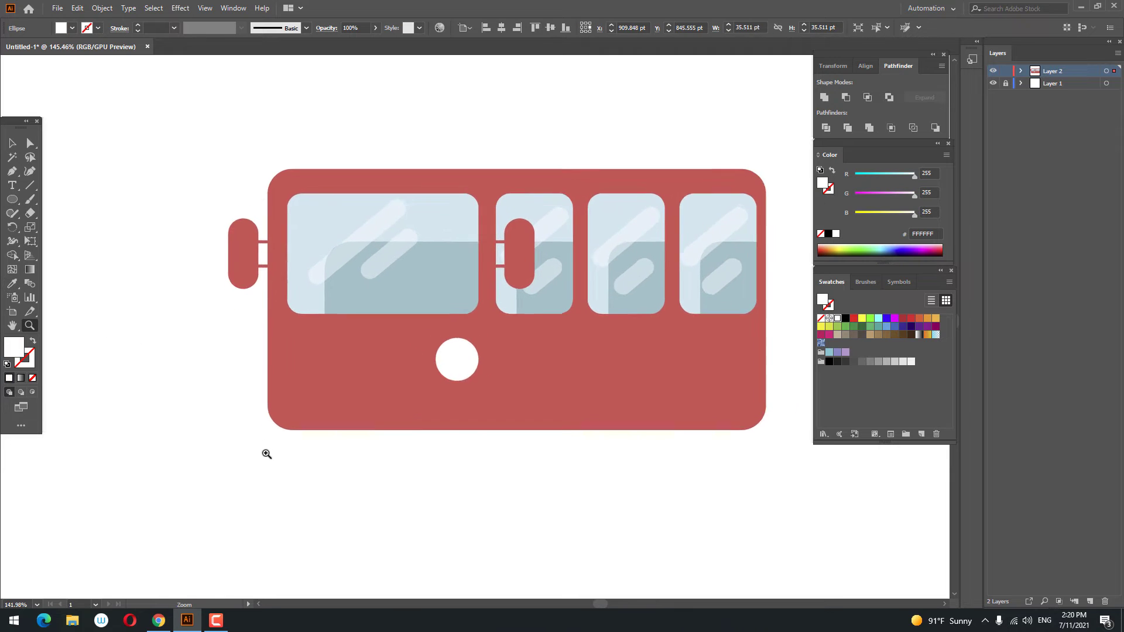
{"action": "key", "text": "v"}
{"action": "left_click_drag", "start_coordinate": [486, 359], "coordinate": [487, 371]}
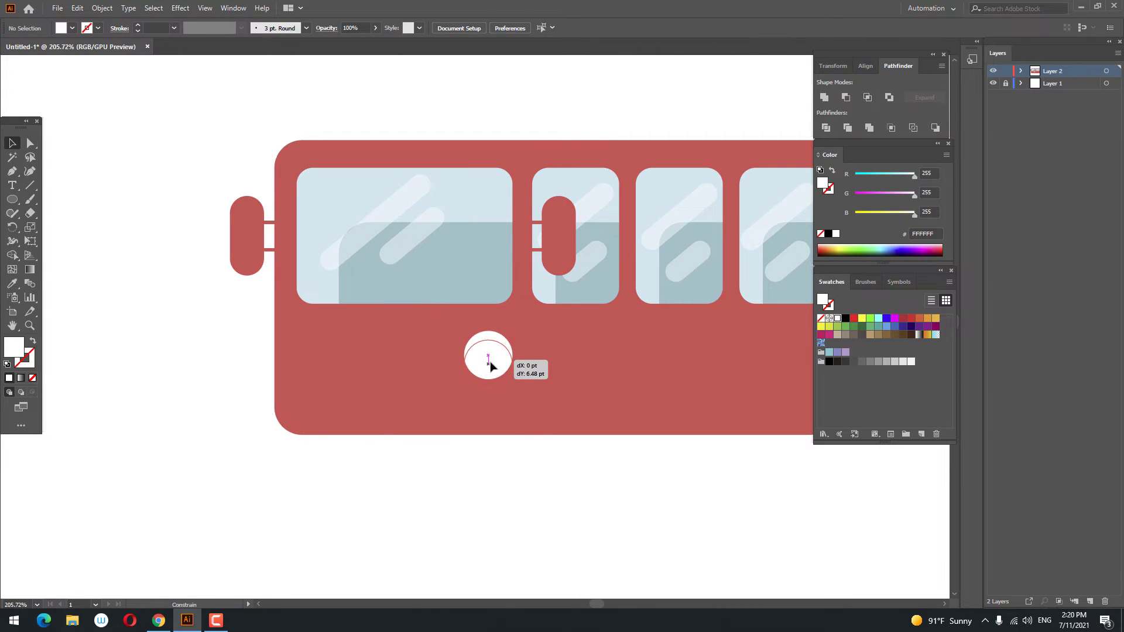
Duplicate the white circle with Paste in Front and move the copy left
{"action": "left_click", "coordinate": [77, 8]}
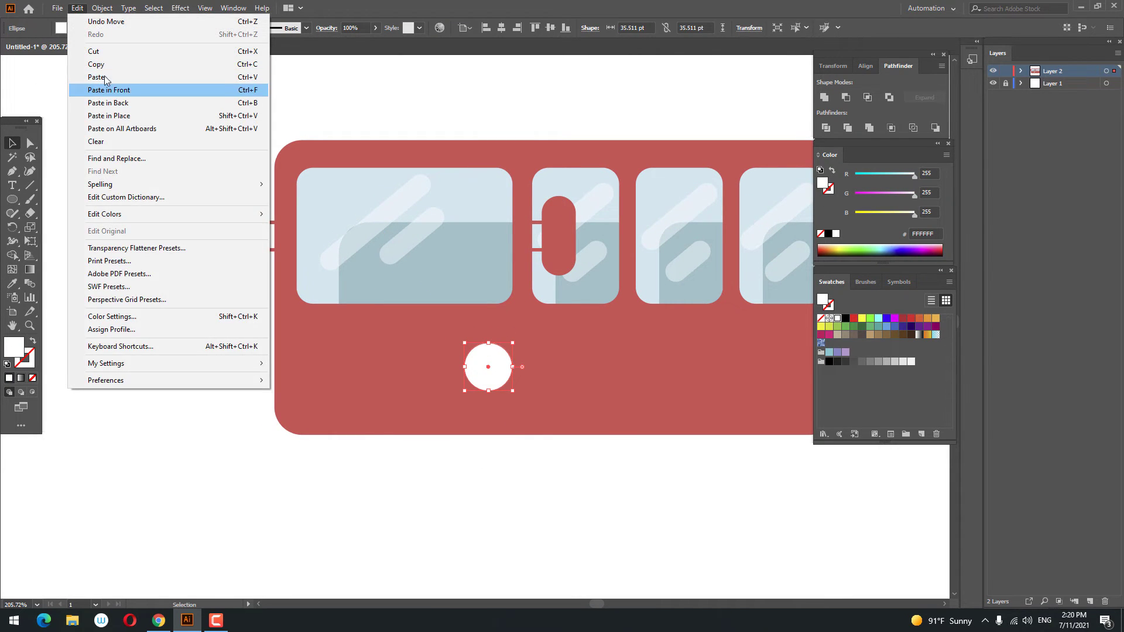
{"action": "left_click", "coordinate": [102, 65]}
{"action": "left_click", "coordinate": [77, 8]}
{"action": "left_click", "coordinate": [123, 92]}
{"action": "left_click_drag", "start_coordinate": [486, 387], "coordinate": [315, 375]}
{"action": "scroll", "coordinate": [397, 465], "scroll_direction": "down", "scroll_amount": 1, "text": "alt"}
{"action": "scroll", "coordinate": [77, 272], "scroll_direction": "up", "scroll_amount": 2, "text": "alt"}
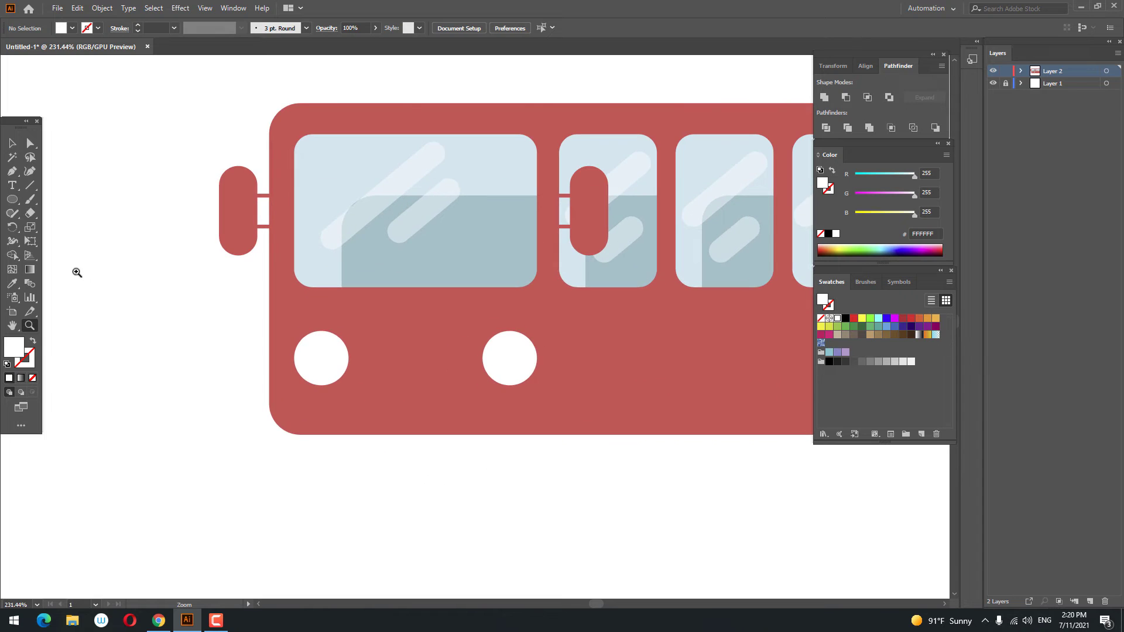
Draw a slightly rounded white bar between the two circles
{"action": "left_click_drag", "start_coordinate": [16, 200], "coordinate": [64, 199]}
{"action": "left_click_drag", "start_coordinate": [362, 332], "coordinate": [472, 385]}
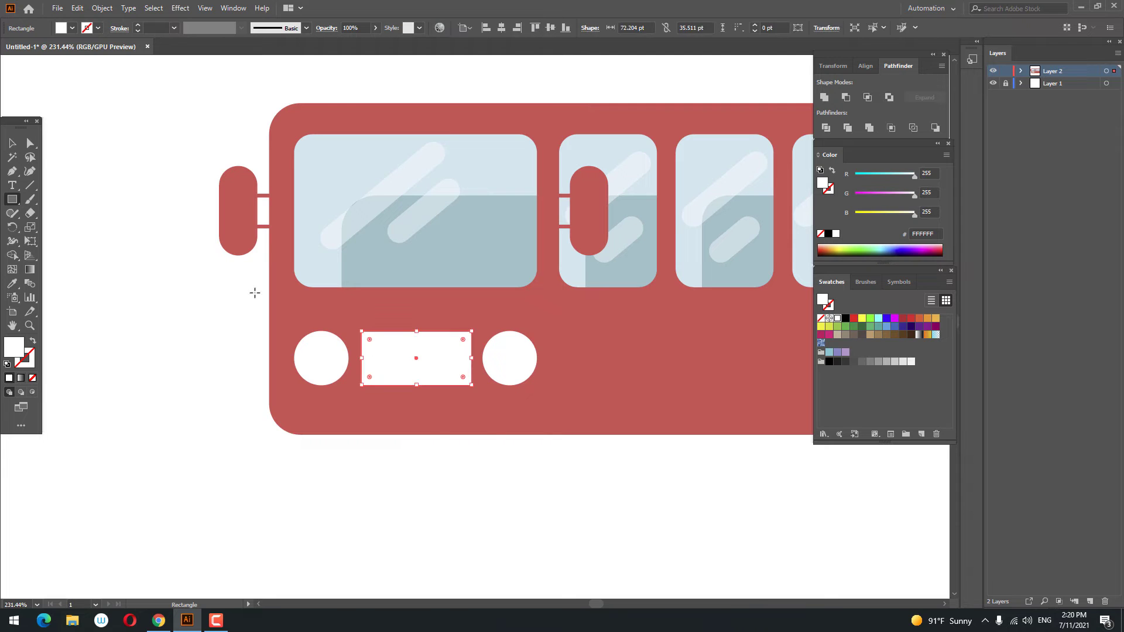
{"action": "left_click", "coordinate": [31, 144]}
{"action": "mouse_move", "coordinate": [370, 340]}
{"action": "left_mouse_down"}
{"action": "mouse_move", "coordinate": [380, 344]}
{"action": "mouse_move", "coordinate": [319, 334]}
{"action": "mouse_move", "coordinate": [439, 349]}
{"action": "mouse_move", "coordinate": [460, 337]}
{"action": "left_mouse_up"}
{"action": "key", "text": "z"}
{"action": "left_click", "coordinate": [11, 144]}
{"action": "key", "text": "z"}
{"action": "left_click", "coordinate": [12, 144]}
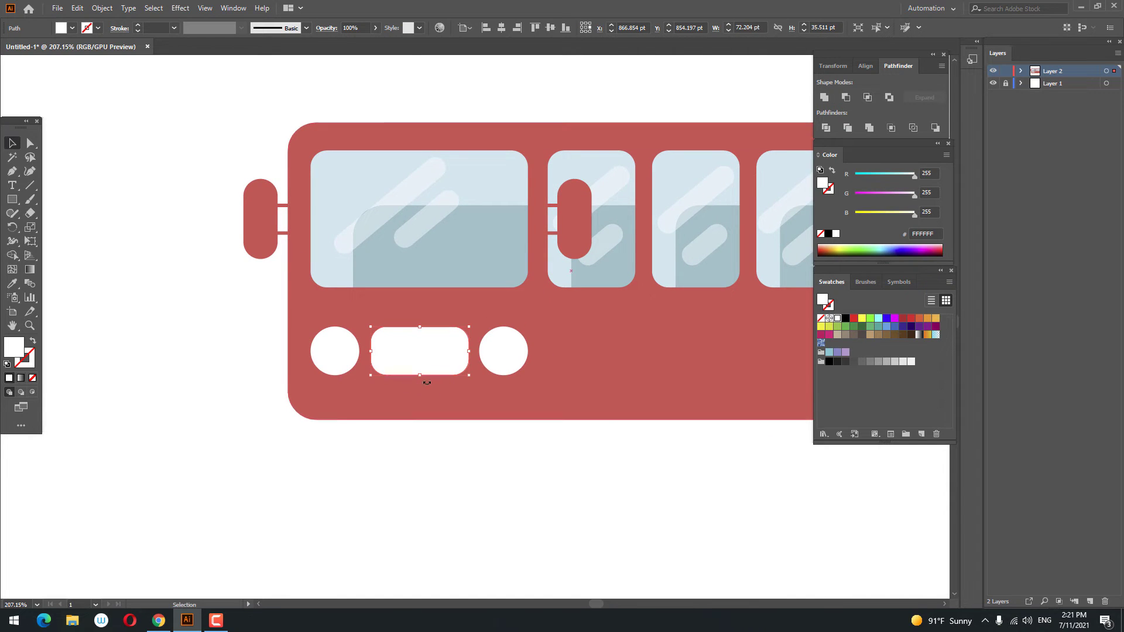
{"action": "left_click", "coordinate": [526, 507]}
{"action": "key", "text": "z"}
{"action": "left_click_drag", "start_coordinate": [498, 422], "coordinate": [419, 467]}
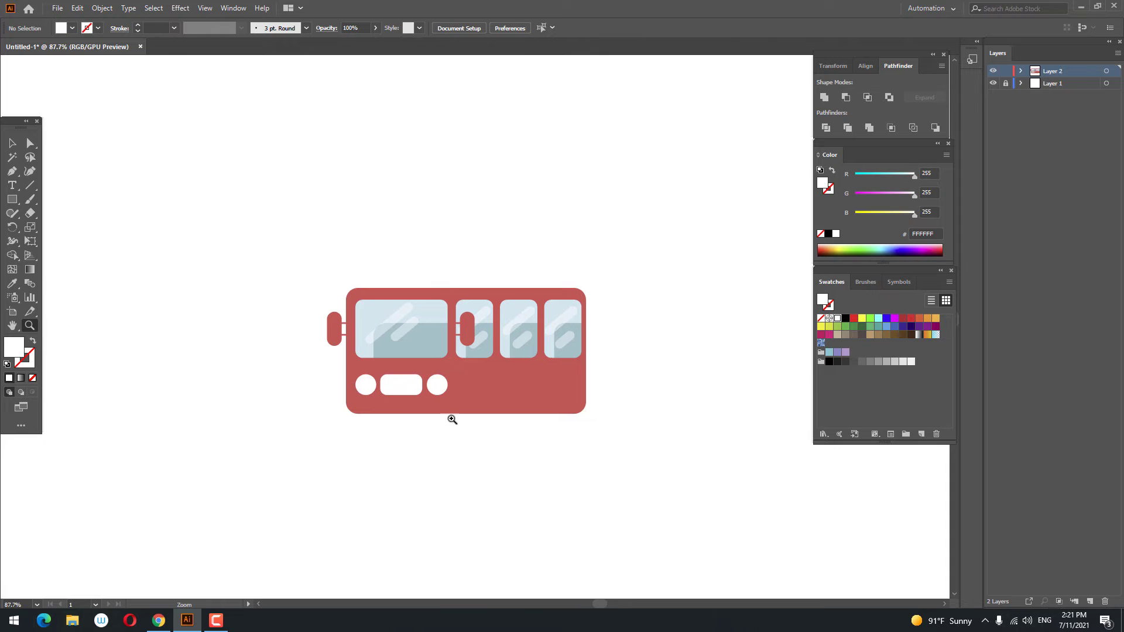
{"action": "mouse_move", "coordinate": [452, 420]}
{"action": "left_mouse_down"}
{"action": "mouse_move", "coordinate": [459, 441]}
{"action": "mouse_move", "coordinate": [521, 442]}
{"action": "left_mouse_up"}
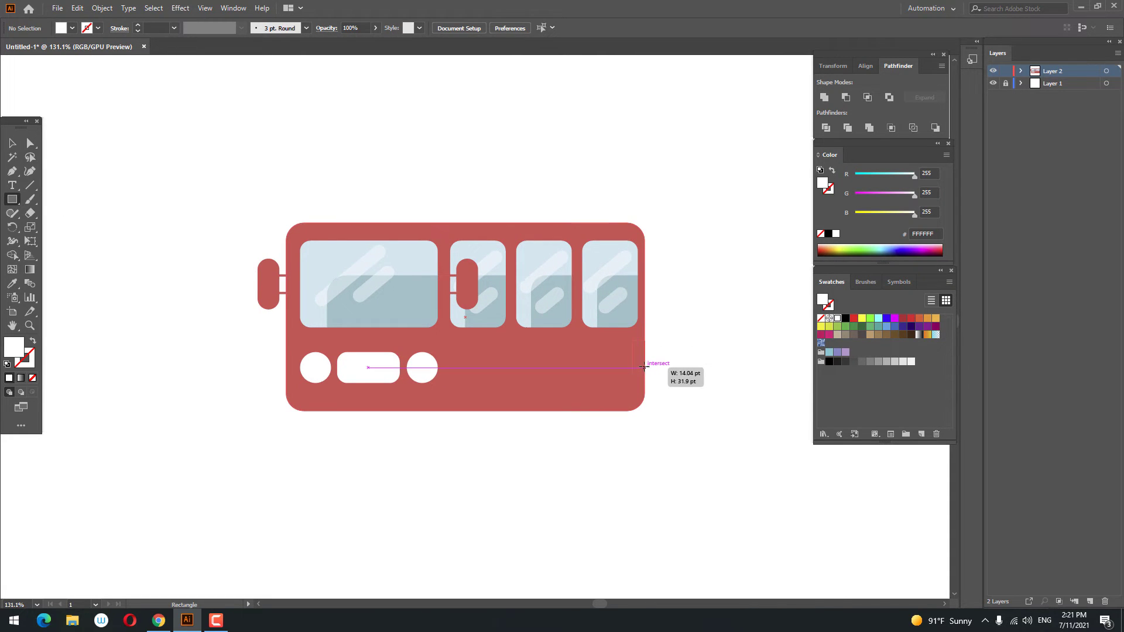
Draw a small rectangle at the carriage's right end and round it into a pill
{"action": "left_click_drag", "start_coordinate": [638, 373], "coordinate": [732, 352]}
{"action": "key", "text": "z"}
{"action": "left_click", "coordinate": [31, 143]}
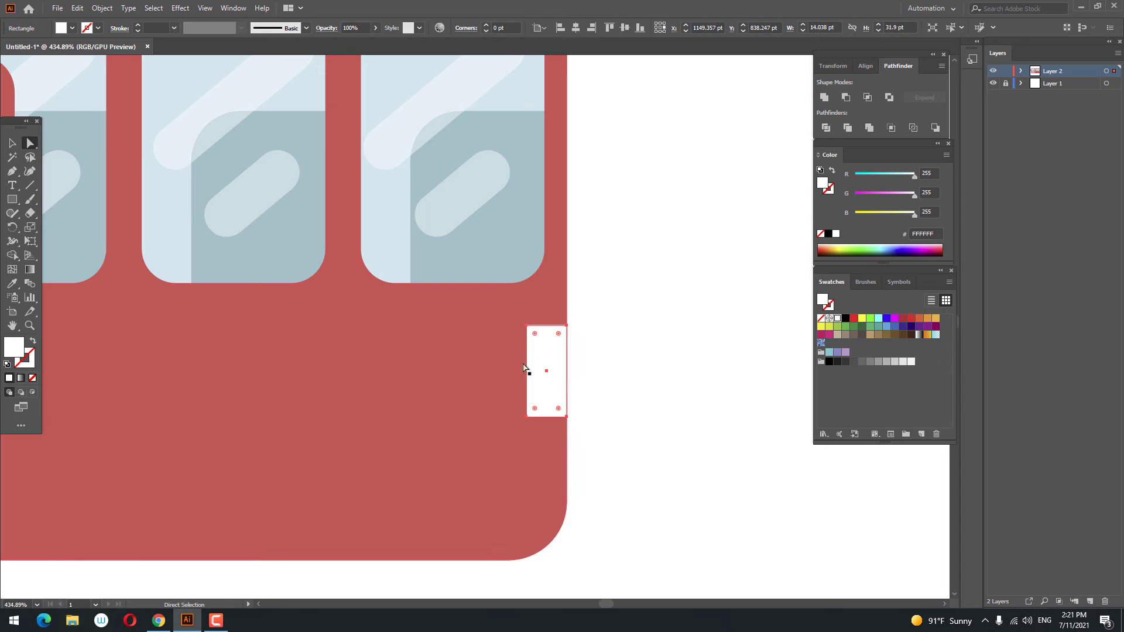
{"action": "mouse_move", "coordinate": [539, 336]}
{"action": "left_mouse_down"}
{"action": "mouse_move", "coordinate": [544, 388]}
{"action": "mouse_move", "coordinate": [547, 363]}
{"action": "left_mouse_up"}
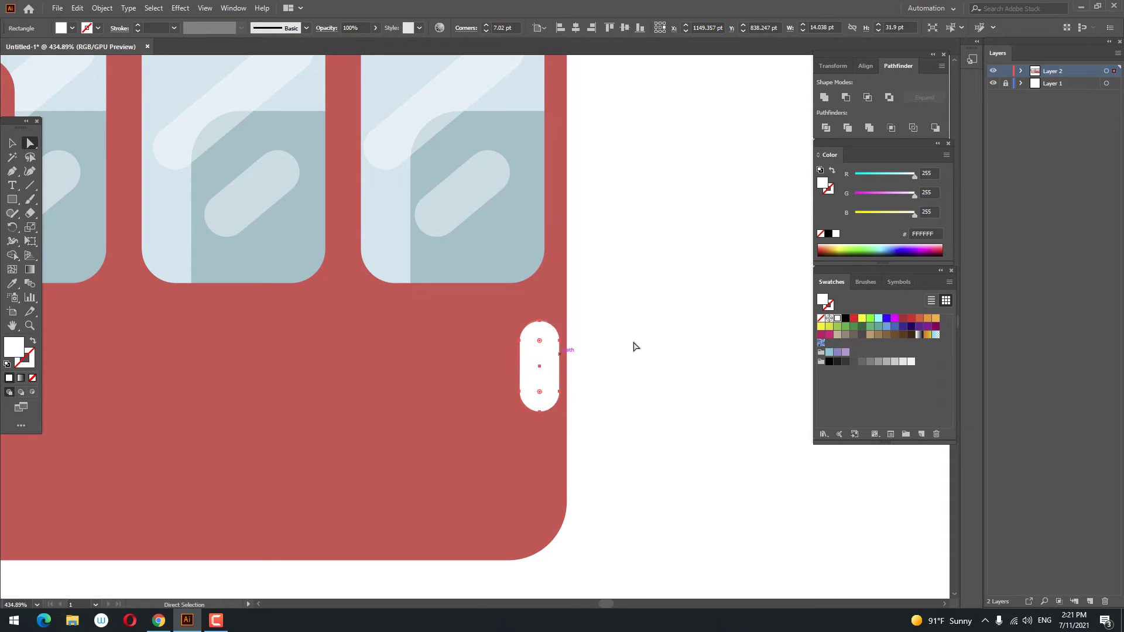
{"action": "key", "text": "z"}
{"action": "scroll", "coordinate": [515, 329], "scroll_direction": "down", "scroll_amount": 5}
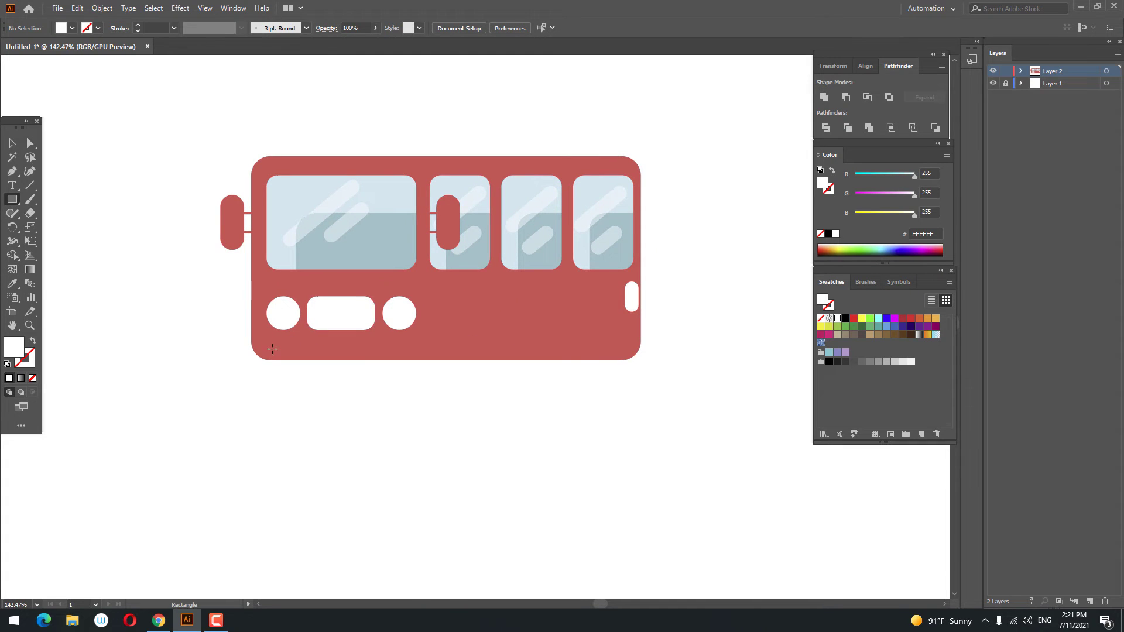
Draw a wheel circle under the bottom edge filled with darker red B74242
{"action": "left_click", "coordinate": [11, 199]}
{"action": "left_click", "coordinate": [65, 227]}
{"action": "left_click_drag", "start_coordinate": [458, 361], "coordinate": [481, 366]}
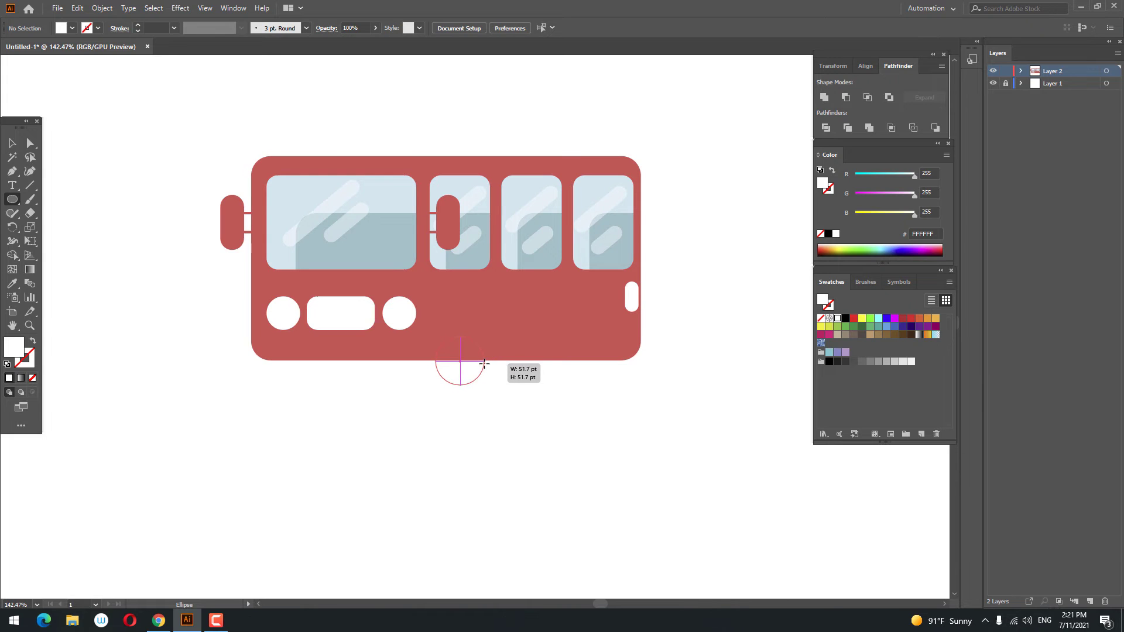
{"action": "left_click_drag", "start_coordinate": [482, 366], "coordinate": [485, 367]}
{"action": "key", "text": "i"}
{"action": "left_click", "coordinate": [527, 322]}
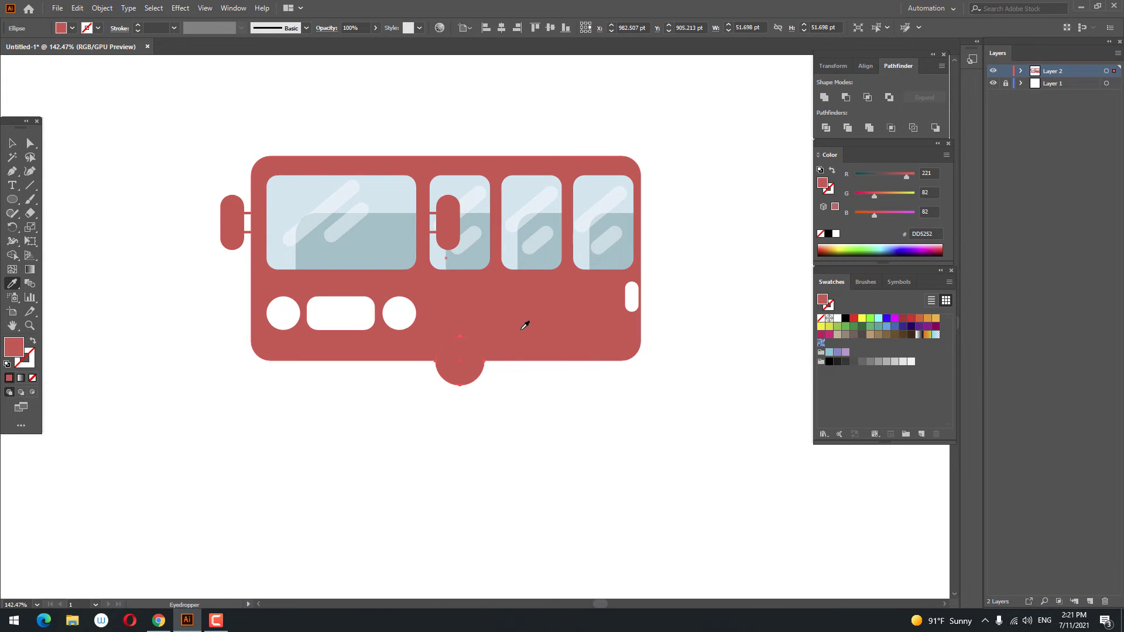
{"action": "double_click", "coordinate": [13, 346]}
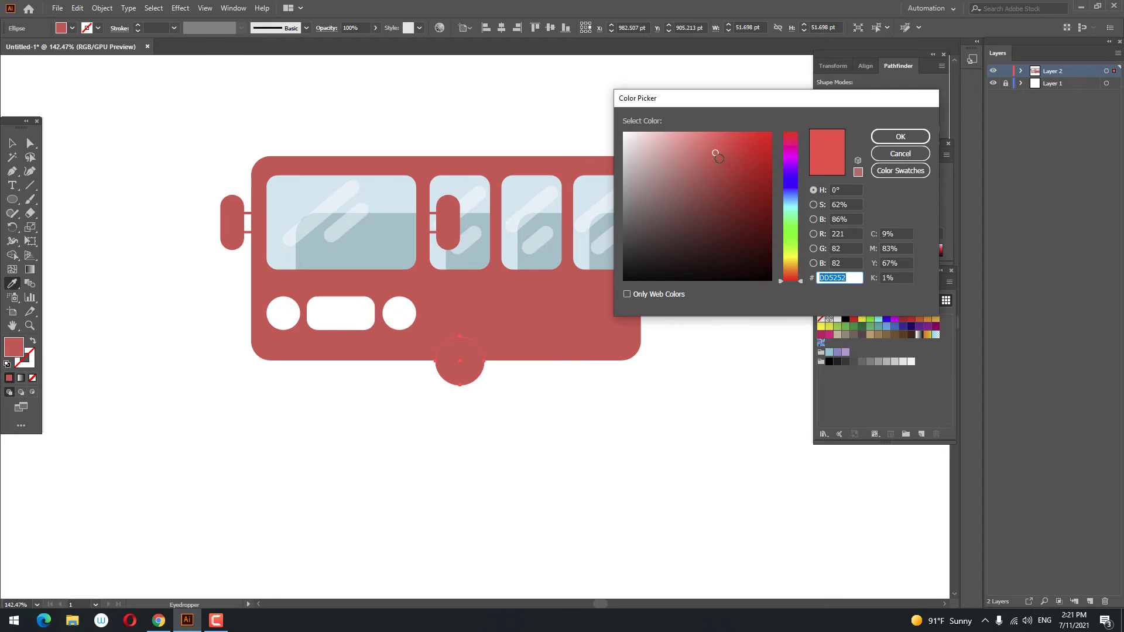
{"action": "left_click_drag", "start_coordinate": [719, 158], "coordinate": [720, 173]}
{"action": "left_click", "coordinate": [900, 137]}
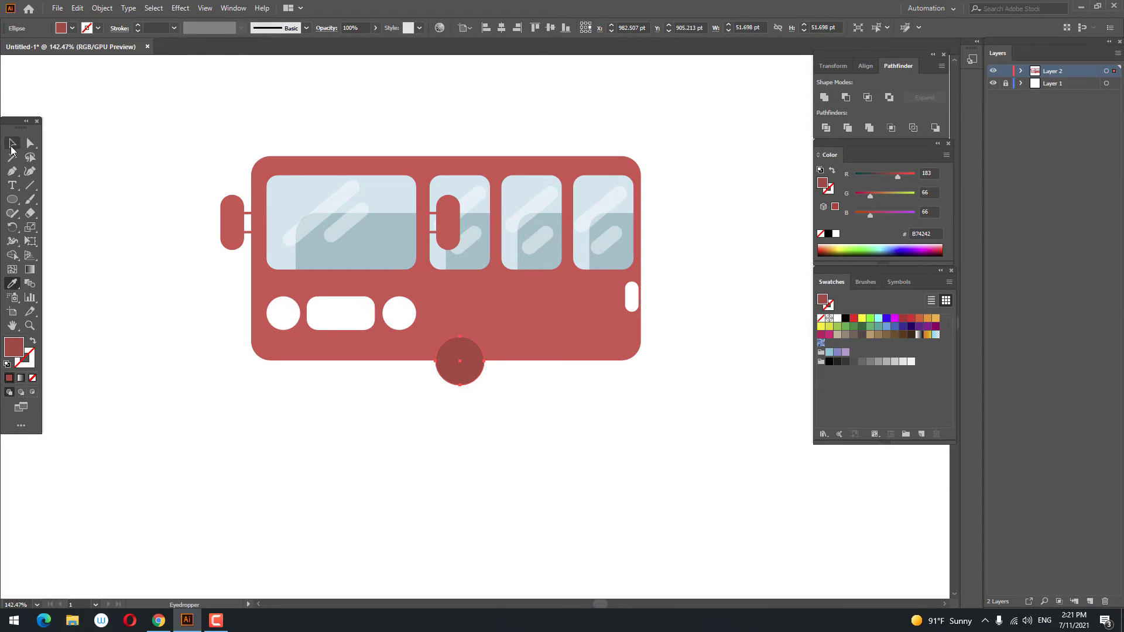
Duplicate the wheel with Paste in Front and place the copy as the right wheel
{"action": "left_click", "coordinate": [12, 146]}
{"action": "left_click", "coordinate": [77, 8]}
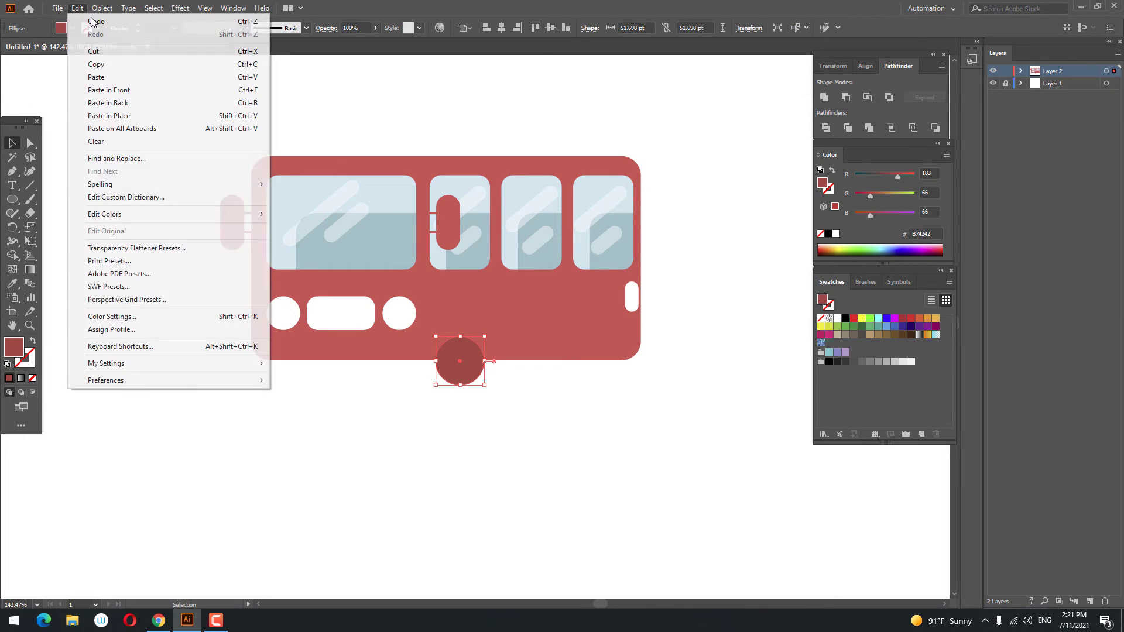
{"action": "left_click", "coordinate": [109, 90]}
{"action": "mouse_move", "coordinate": [477, 375]}
{"action": "left_mouse_down"}
{"action": "mouse_move", "coordinate": [602, 382]}
{"action": "mouse_move", "coordinate": [452, 375]}
{"action": "left_mouse_up"}
{"action": "left_click", "coordinate": [676, 447]}
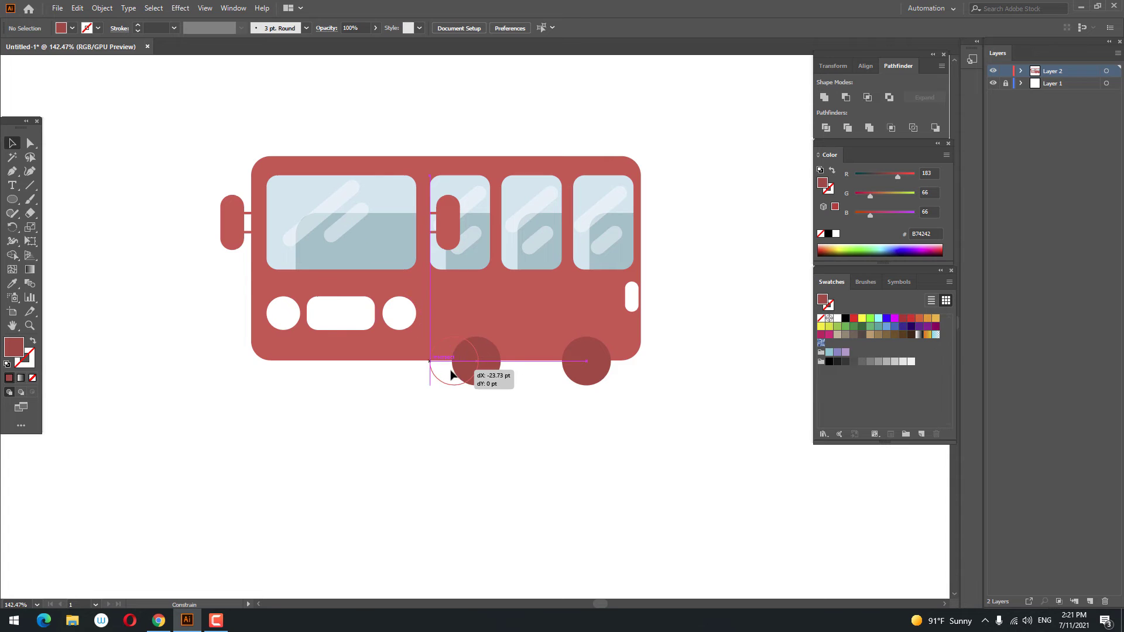
{"action": "left_click_drag", "start_coordinate": [453, 375], "coordinate": [453, 375]}
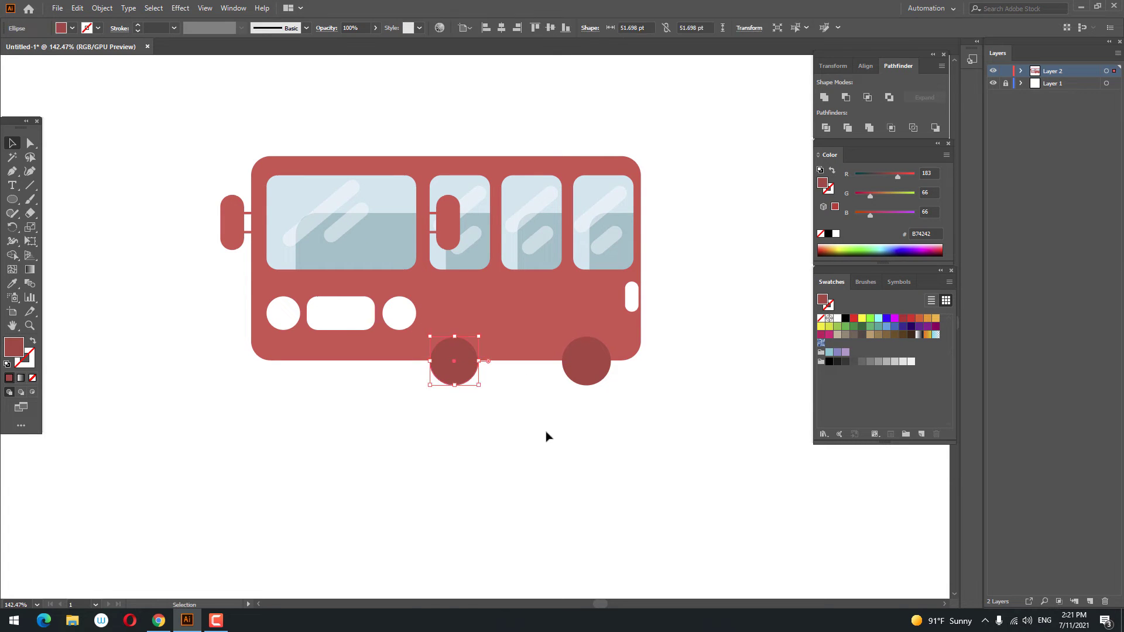
Send the carriage body and both wheels to the back and group them
{"action": "left_click_drag", "start_coordinate": [623, 423], "coordinate": [419, 343]}
{"action": "right_click", "coordinate": [502, 343]}
{"action": "mouse_move", "coordinate": [536, 526]}
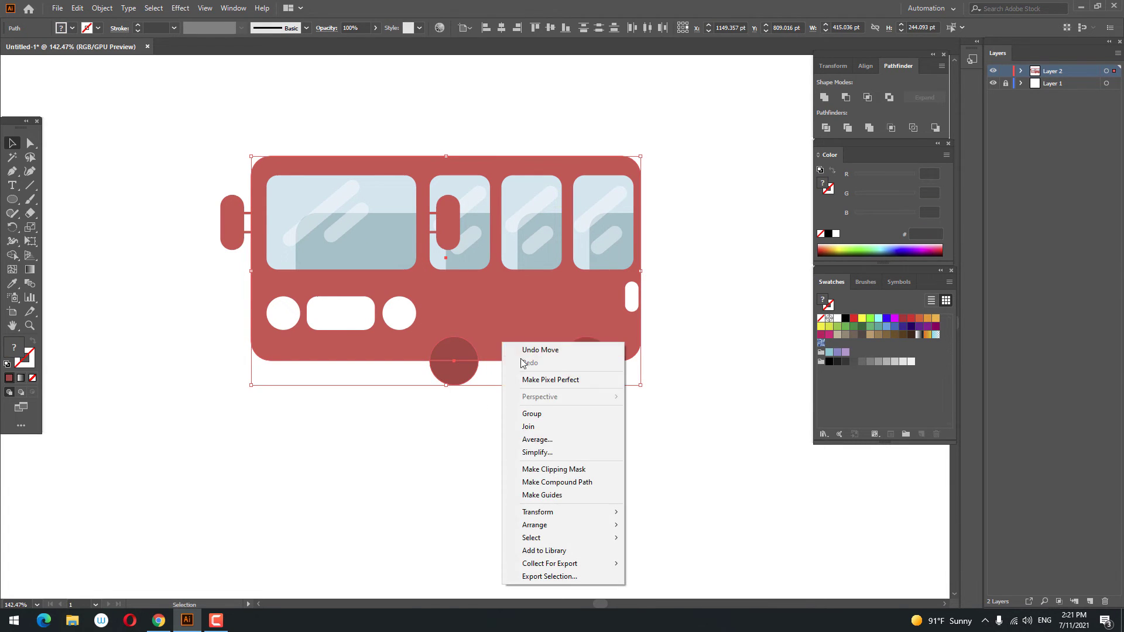
{"action": "left_click", "coordinate": [697, 564]}
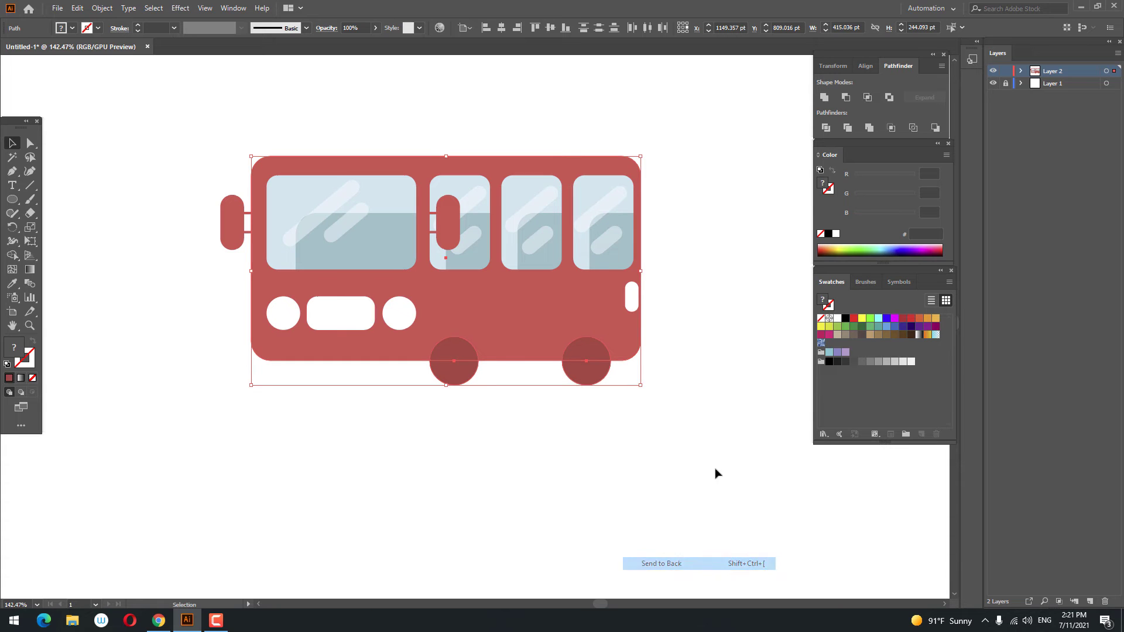
{"action": "key", "text": "ctrl+g"}
{"action": "double_click", "coordinate": [571, 351]}
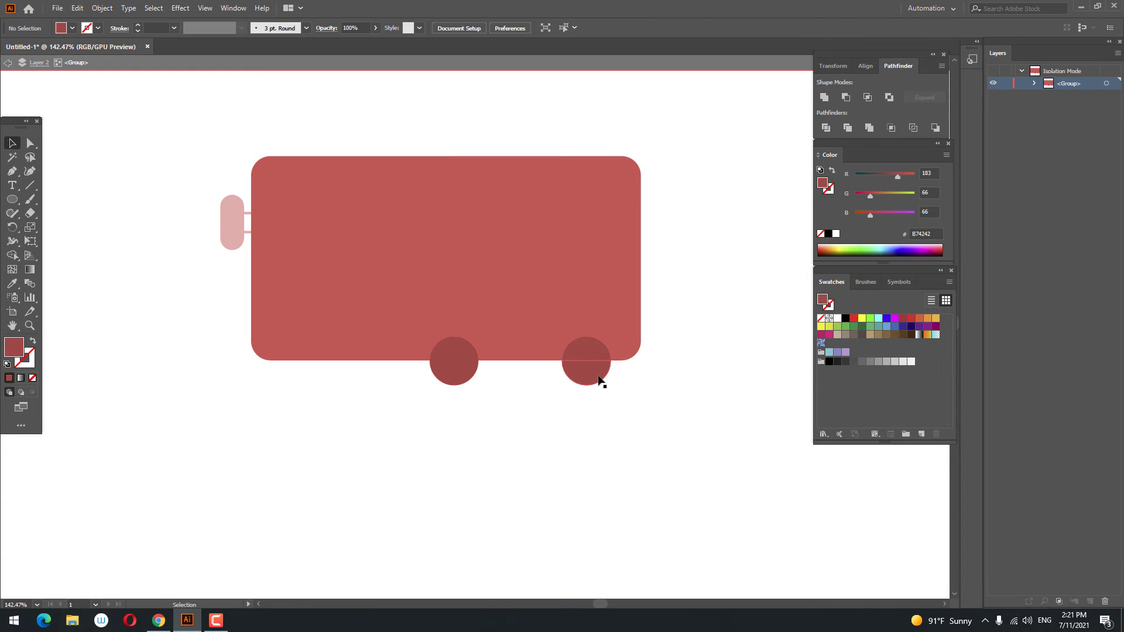
{"action": "left_click", "coordinate": [472, 376], "text": "shift"}
{"action": "double_click", "coordinate": [509, 390]}
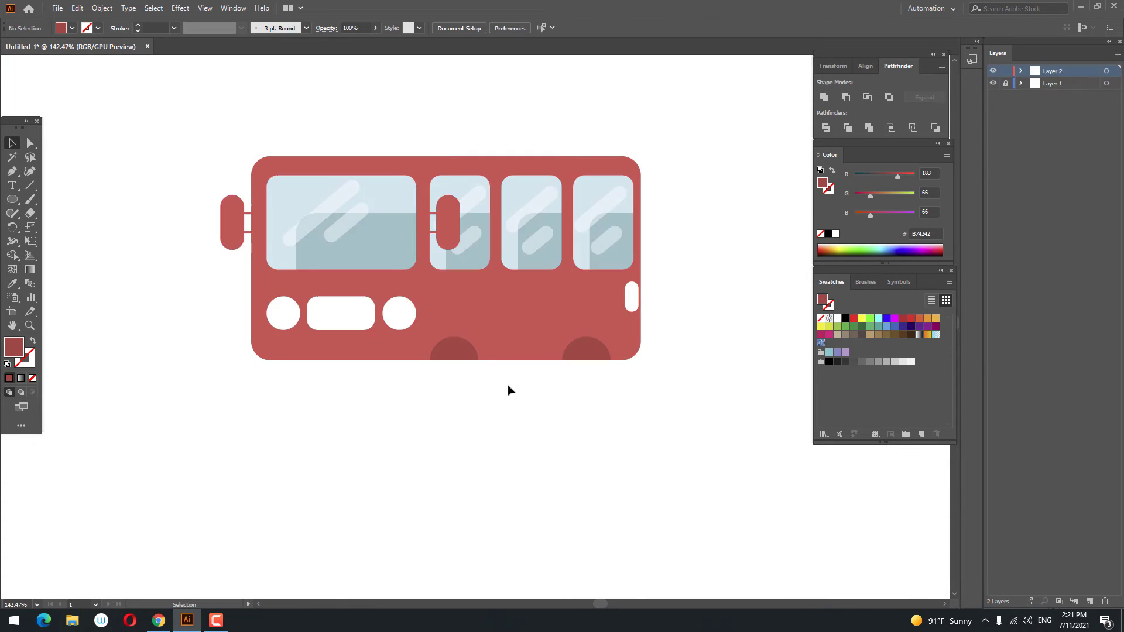
Draw a taller bar along the carriage bottom and send it behind the wheels
{"action": "left_click_drag", "start_coordinate": [12, 200], "coordinate": [71, 200]}
{"action": "left_click_drag", "start_coordinate": [262, 349], "coordinate": [641, 378]}
{"action": "key", "text": "z"}
{"action": "left_click", "coordinate": [589, 354]}
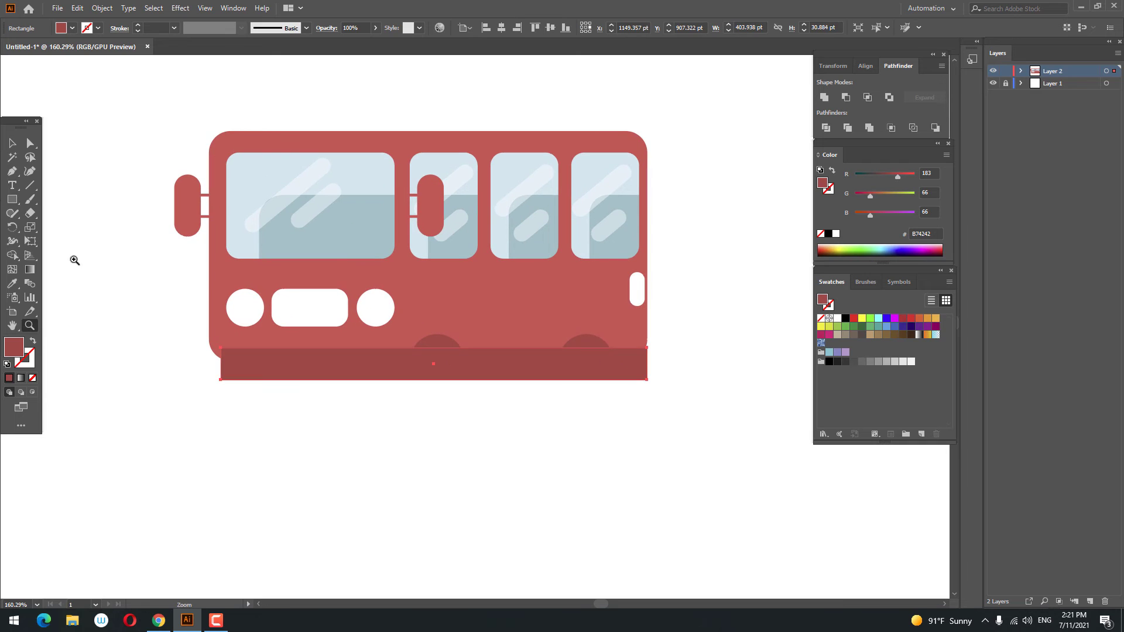
{"action": "left_click", "coordinate": [12, 144]}
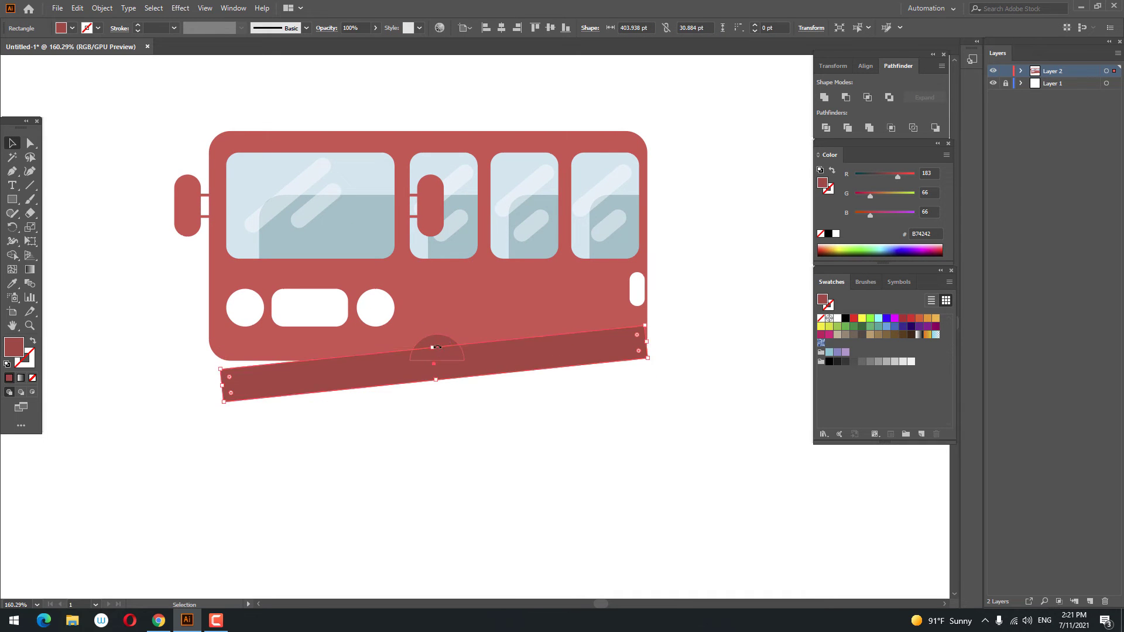
{"action": "left_click_drag", "start_coordinate": [431, 346], "coordinate": [434, 326]}
{"action": "right_click", "coordinate": [551, 381]}
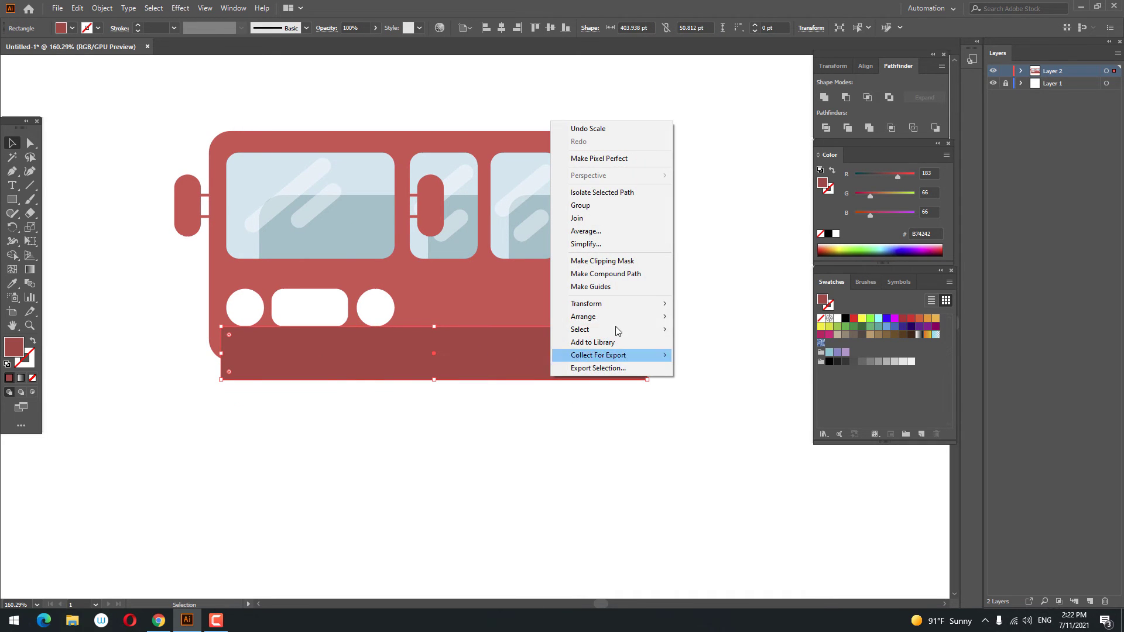
{"action": "left_click", "coordinate": [706, 357]}
Select the base strip's bottom corner points and nudge them up to round the bottom
{"action": "key", "text": "z"}
{"action": "left_click", "coordinate": [499, 407]}
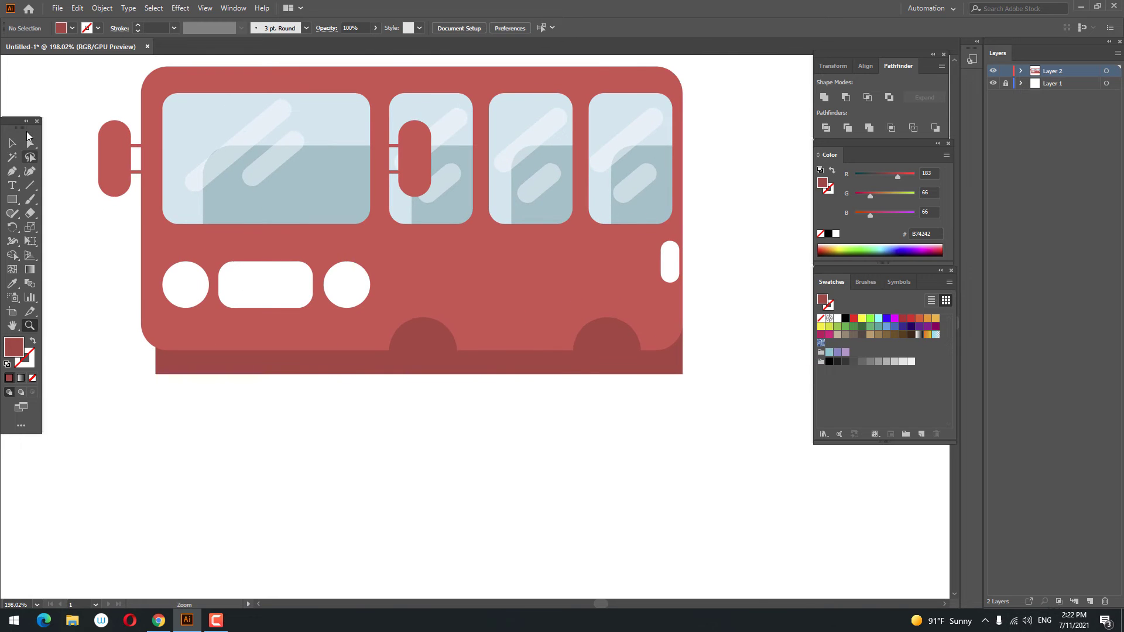
{"action": "left_click", "coordinate": [255, 372]}
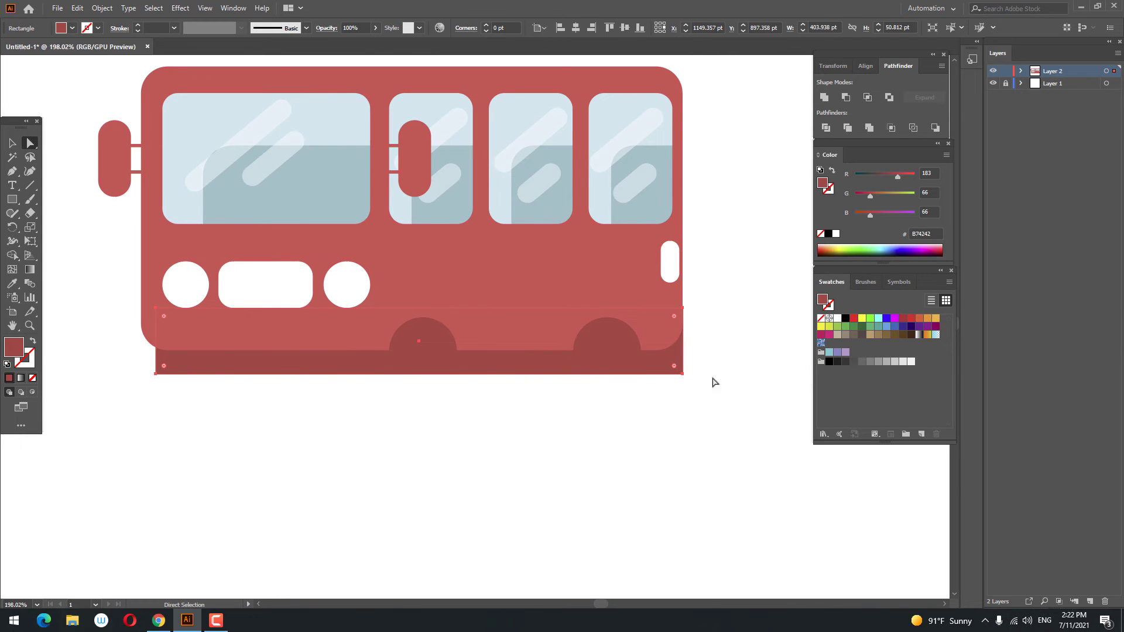
{"action": "left_click_drag", "start_coordinate": [653, 375], "coordinate": [652, 376]}
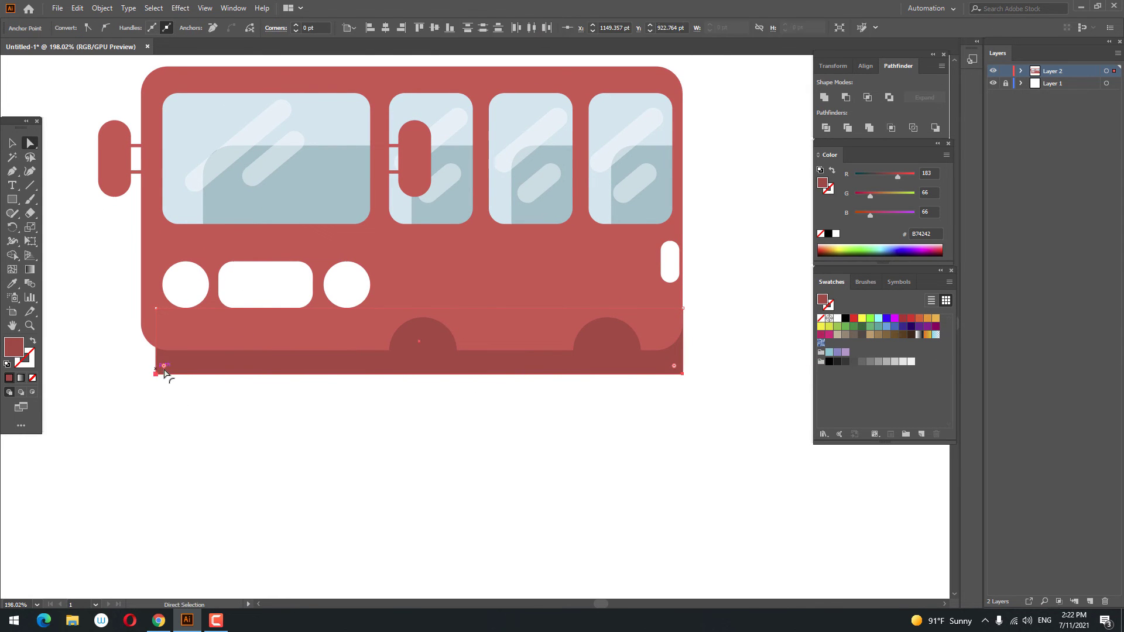
{"action": "key", "text": "z"}
{"action": "mouse_move", "coordinate": [495, 419]}
{"action": "left_mouse_down"}
{"action": "mouse_move", "coordinate": [361, 364]}
{"action": "mouse_move", "coordinate": [409, 364]}
{"action": "left_mouse_up"}
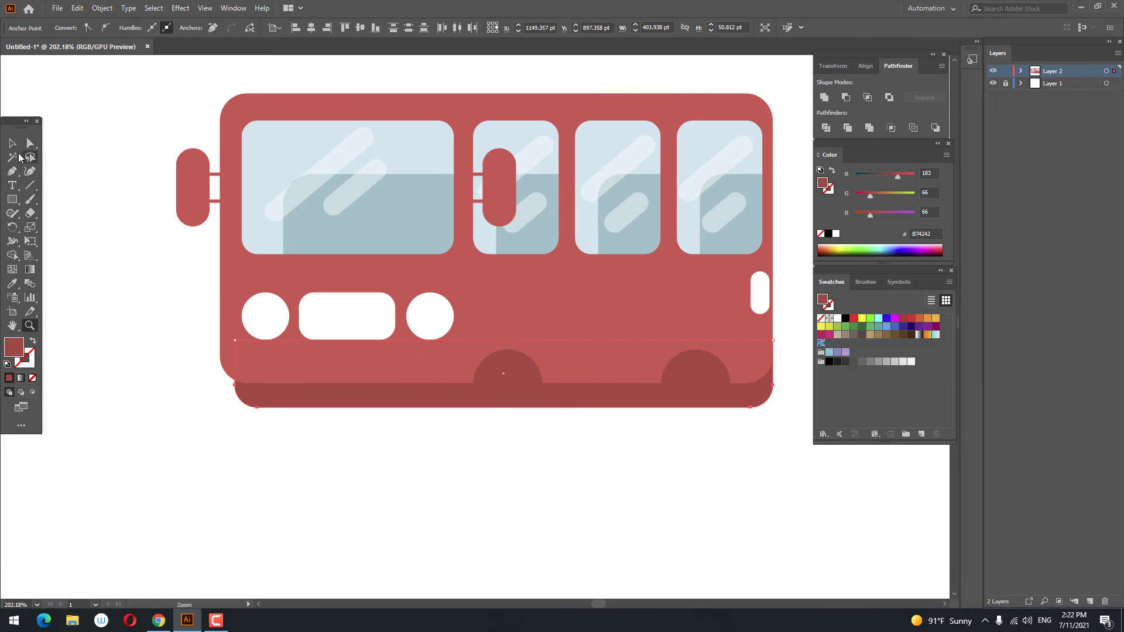
{"action": "key", "text": "v"}
{"action": "key", "text": "Up"}
{"action": "key", "text": "Up"}
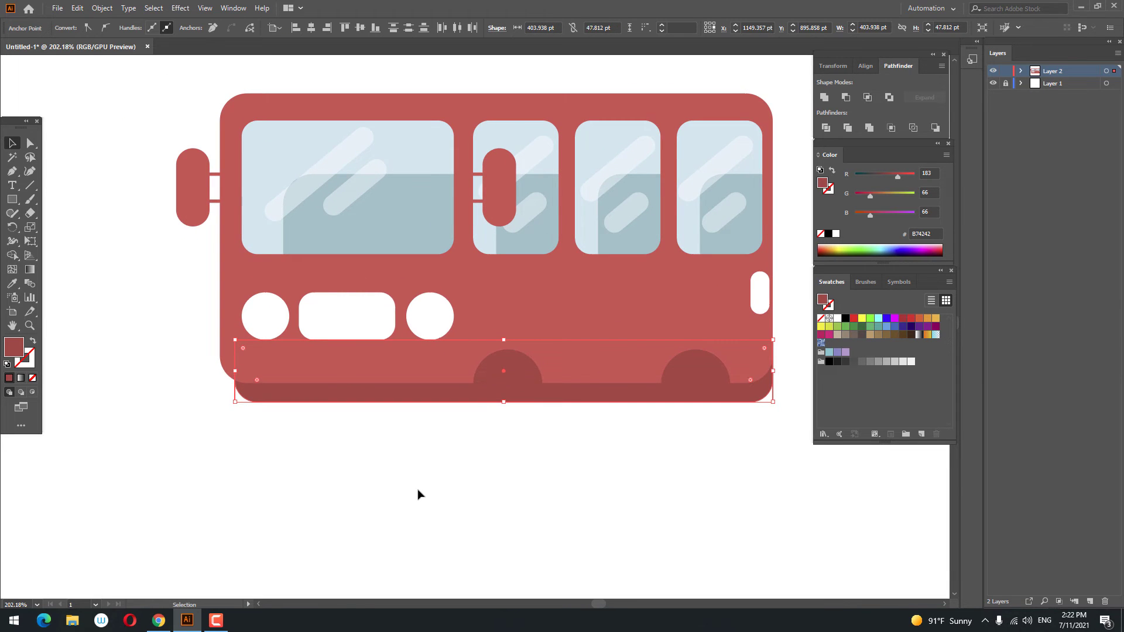
{"action": "key", "text": "Up"}
{"action": "key", "text": "Up"}
{"action": "key", "text": "Up"}
{"action": "key", "text": "Up"}
{"action": "key", "text": "Up"}
{"action": "key", "text": "Up"}
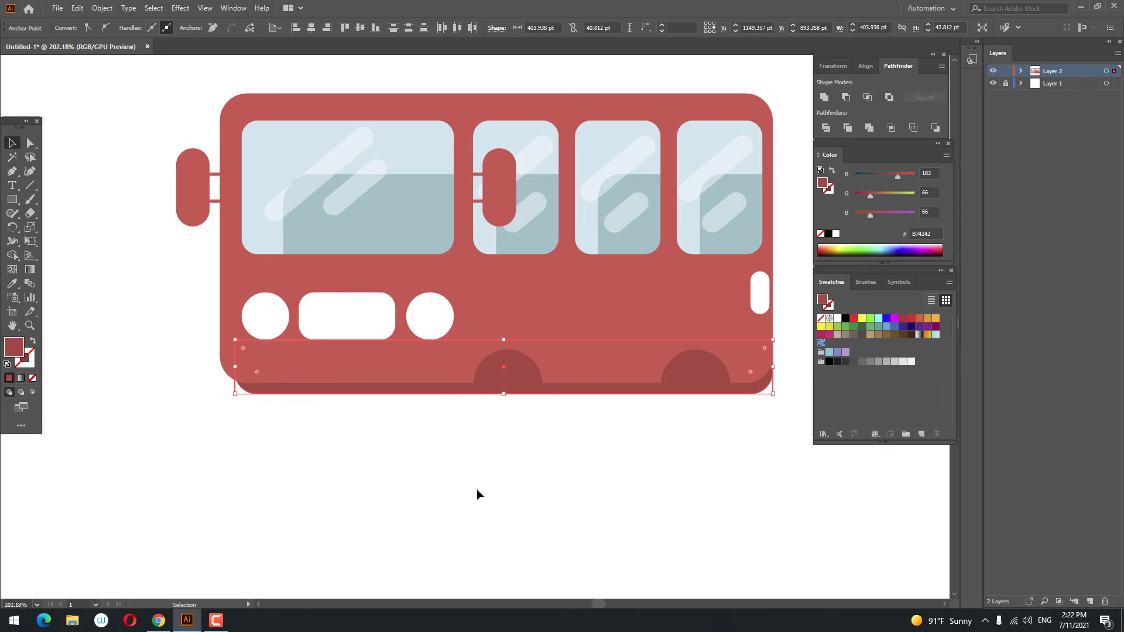
{"action": "left_click", "coordinate": [512, 458]}
{"action": "key", "text": "z"}
{"action": "mouse_move", "coordinate": [546, 452]}
{"action": "left_mouse_down"}
{"action": "mouse_move", "coordinate": [464, 446]}
{"action": "mouse_move", "coordinate": [496, 473]}
{"action": "mouse_move", "coordinate": [527, 473]}
{"action": "left_mouse_up"}
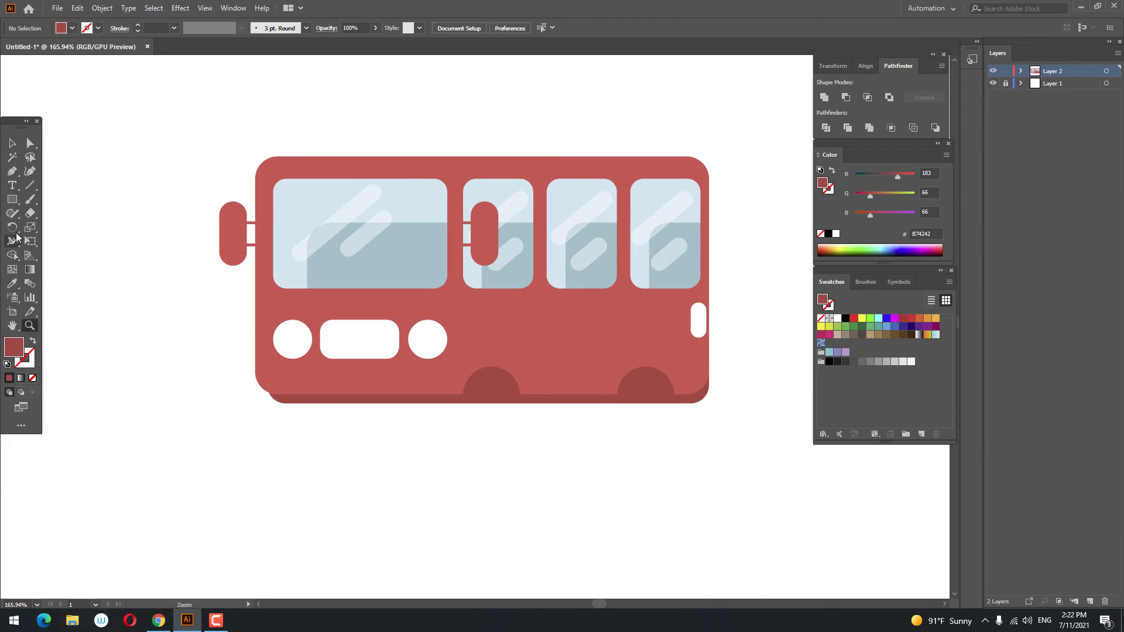
{"action": "left_click", "coordinate": [12, 199]}
Draw a near-black circle over the left wheel
{"action": "left_click", "coordinate": [71, 223]}
{"action": "mouse_move", "coordinate": [488, 410]}
{"action": "left_mouse_down"}
{"action": "mouse_move", "coordinate": [568, 488]}
{"action": "mouse_move", "coordinate": [515, 423]}
{"action": "left_mouse_up"}
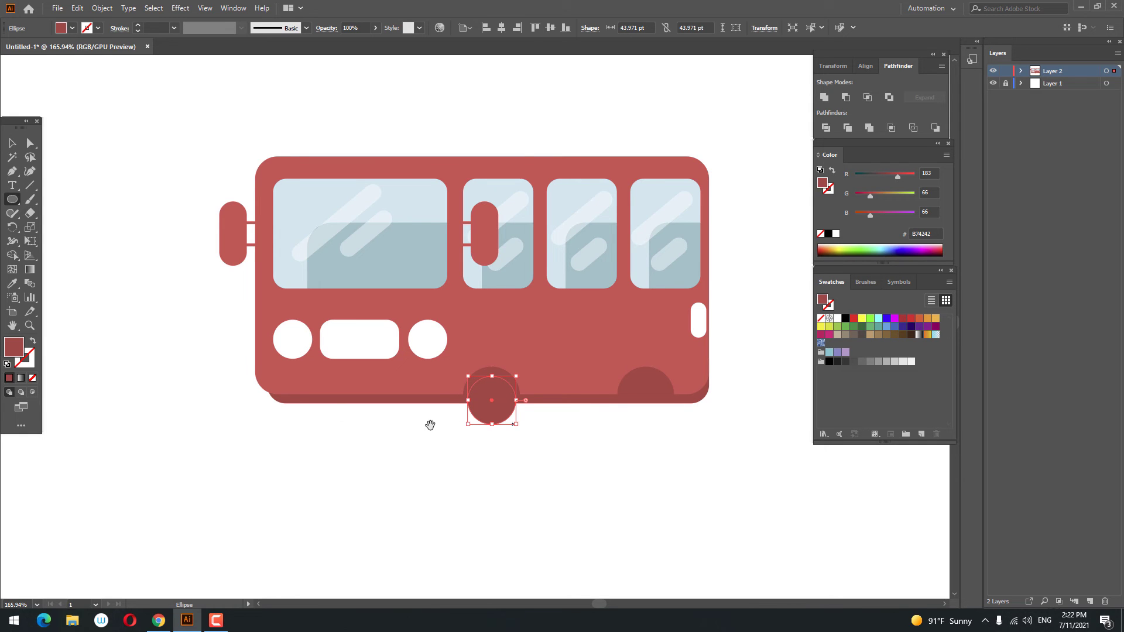
{"action": "double_click", "coordinate": [15, 355]}
{"action": "left_click", "coordinate": [649, 241]}
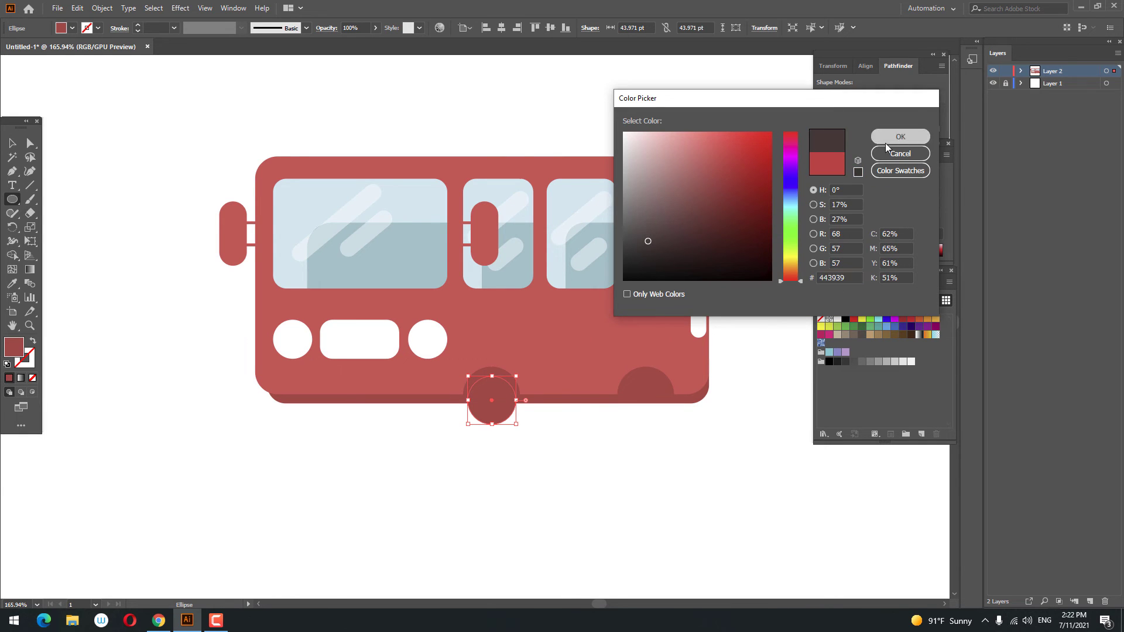
{"action": "left_click", "coordinate": [885, 143]}
{"action": "left_click", "coordinate": [576, 491]}
{"action": "key", "text": "Escape"}
Nudge the dark wheel up against the carriage body
{"action": "key", "text": "z"}
{"action": "left_click_drag", "start_coordinate": [504, 391], "coordinate": [648, 507]}
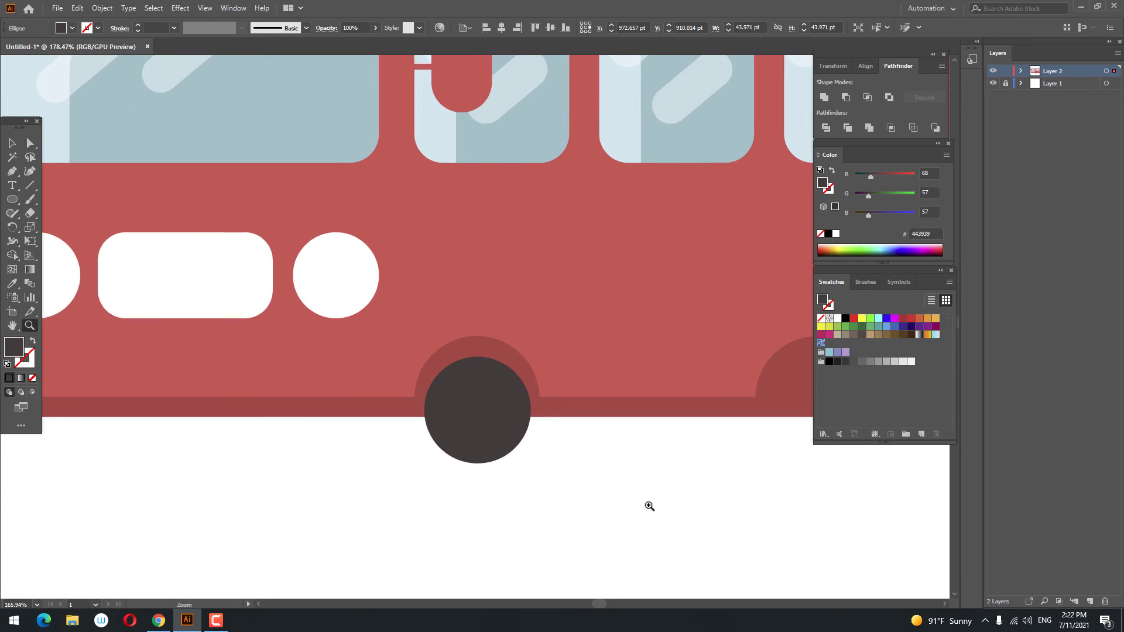
{"action": "left_click", "coordinate": [12, 143]}
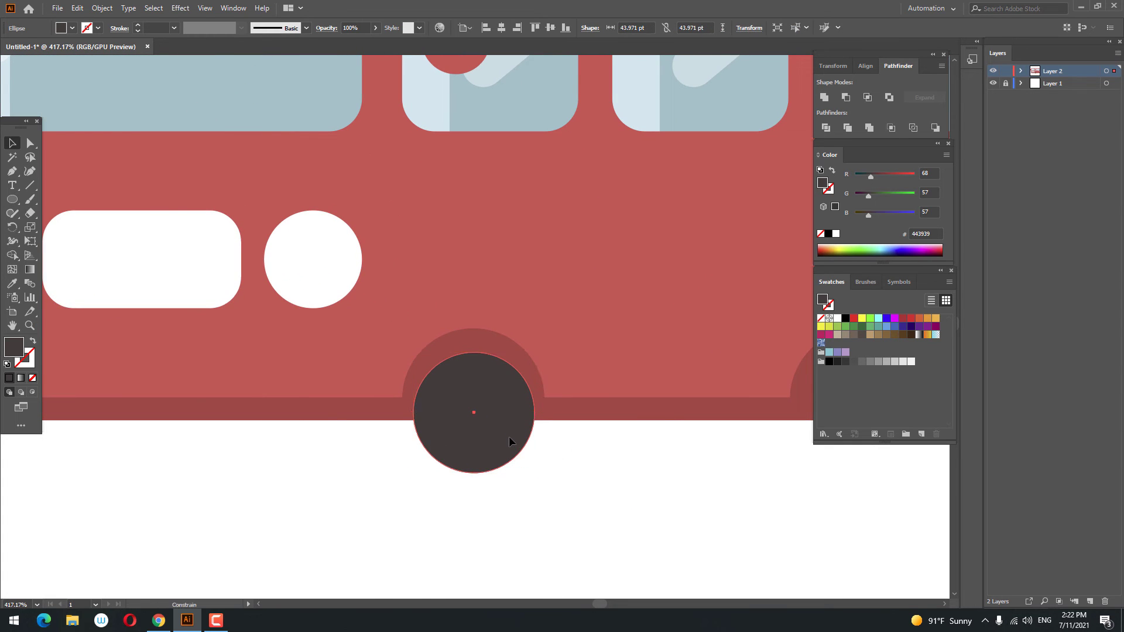
{"action": "left_click_drag", "start_coordinate": [513, 464], "coordinate": [509, 433]}
{"action": "key", "text": "z"}
{"action": "left_click_drag", "start_coordinate": [451, 493], "coordinate": [382, 486]}
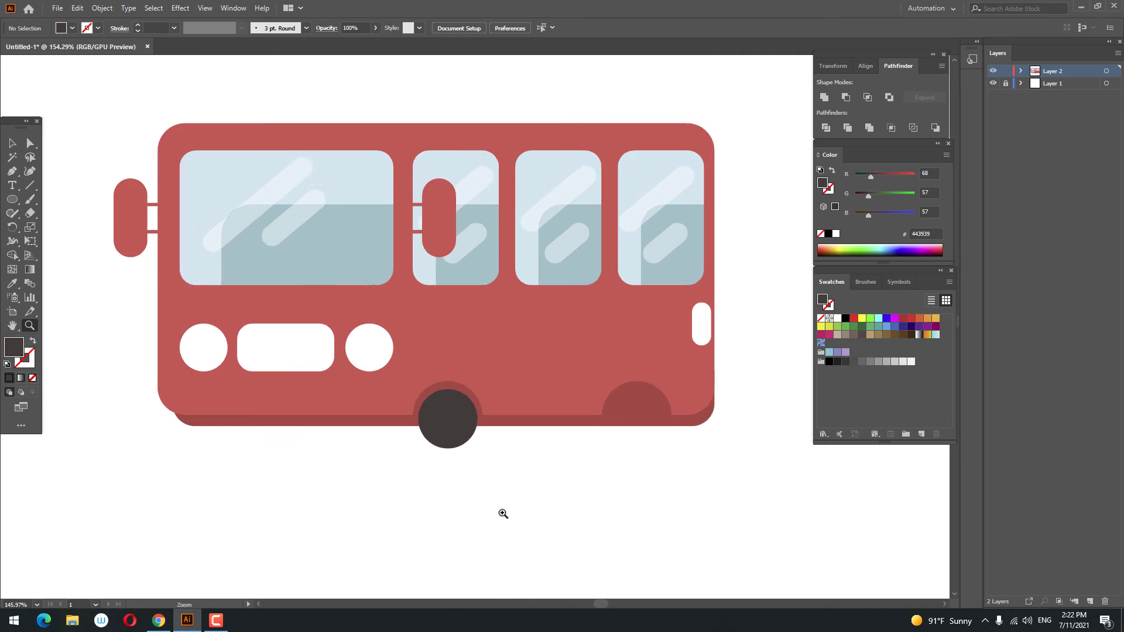
{"action": "left_click_drag", "start_coordinate": [502, 515], "coordinate": [43, 191]}
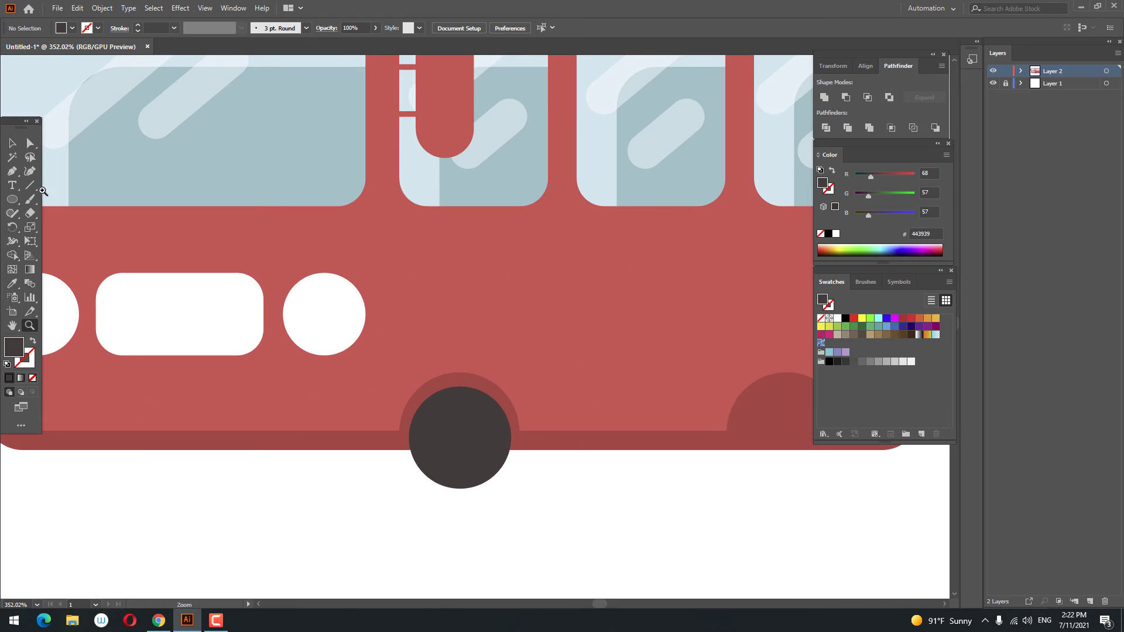
Copy the wheel, Paste in Front, and shrink the copy into a centred hub
{"action": "left_click", "coordinate": [495, 453]}
{"action": "left_click", "coordinate": [77, 8]}
{"action": "left_click", "coordinate": [87, 63]}
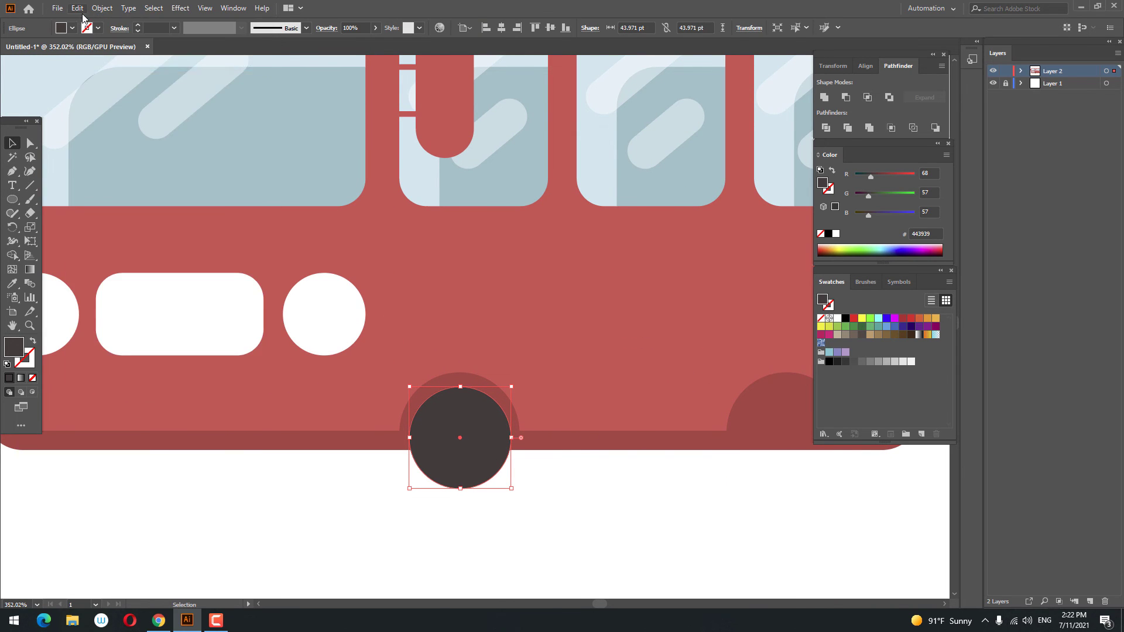
{"action": "left_click", "coordinate": [77, 8]}
{"action": "left_click", "coordinate": [108, 89]}
{"action": "left_click_drag", "start_coordinate": [514, 488], "coordinate": [479, 455]}
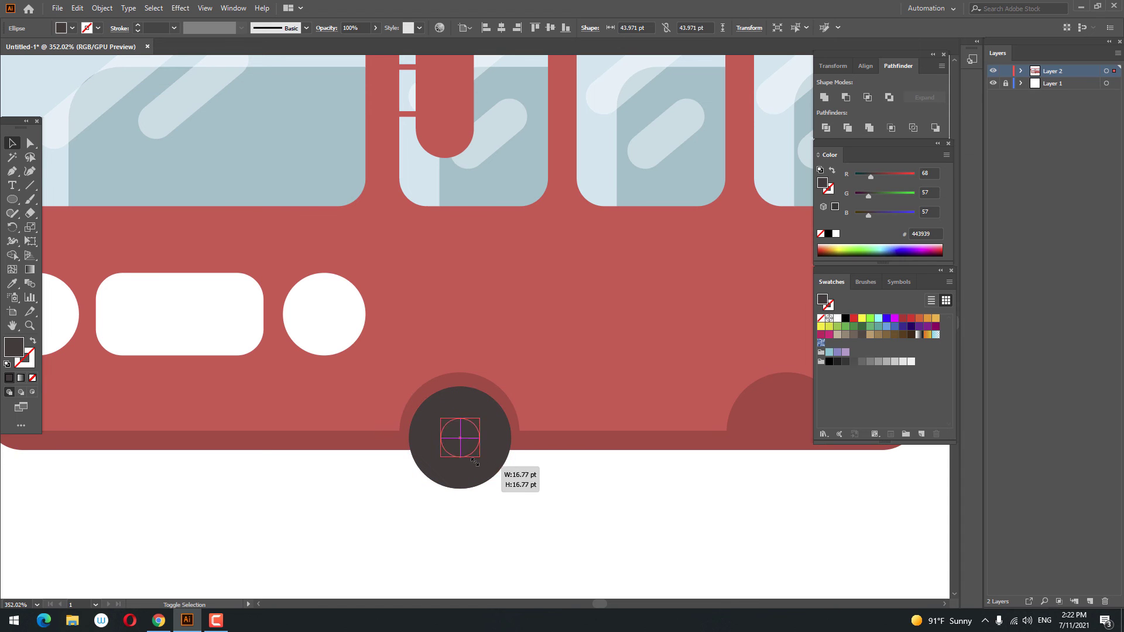
Fill the hub with the white light colour using the Eyedropper
{"action": "left_click", "coordinate": [12, 284]}
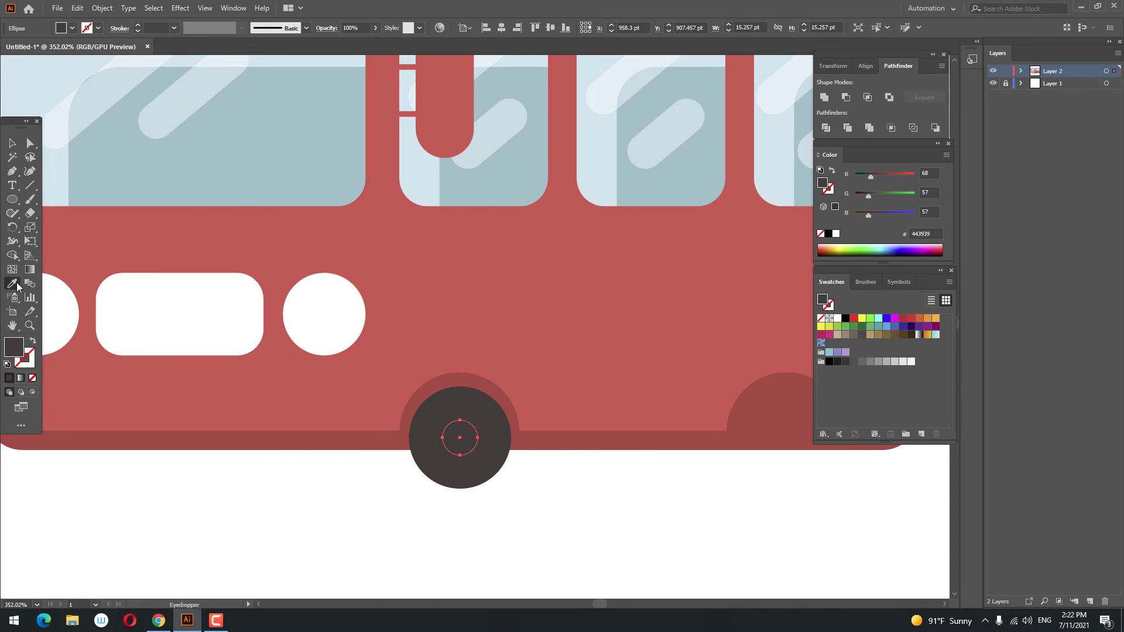
{"action": "left_click", "coordinate": [185, 325]}
{"action": "key", "text": "z"}
{"action": "left_click_drag", "start_coordinate": [252, 333], "coordinate": [116, 391]}
Duplicate the hubbed wheel in front and move the copy to the rear arch
{"action": "left_click", "coordinate": [12, 141]}
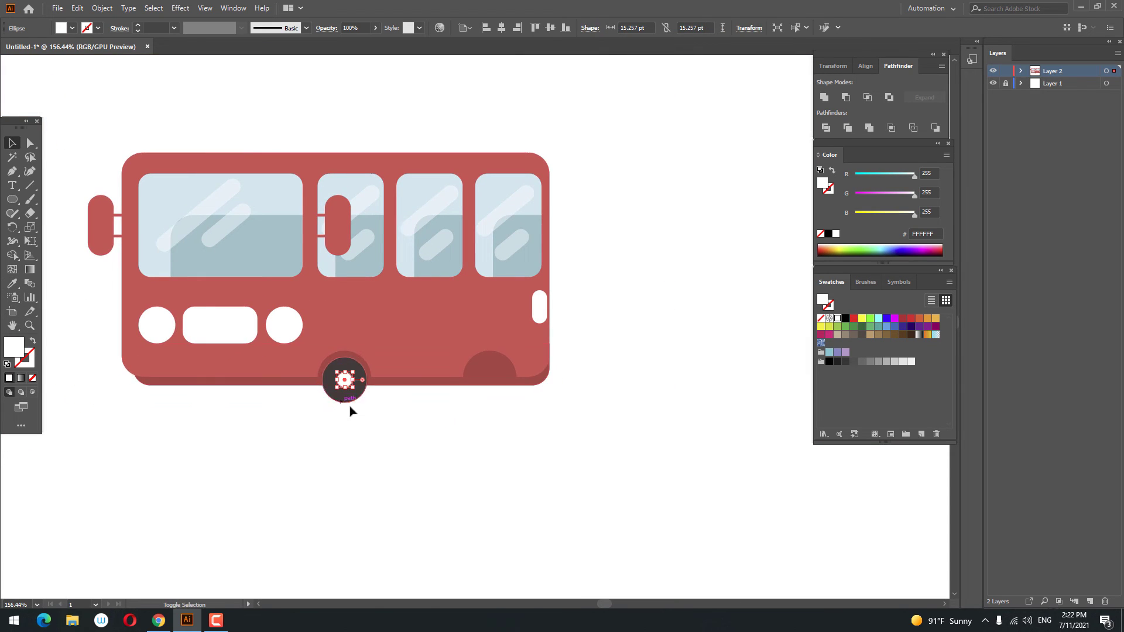
{"action": "left_click", "coordinate": [347, 402], "text": "shift"}
{"action": "left_click", "coordinate": [78, 8]}
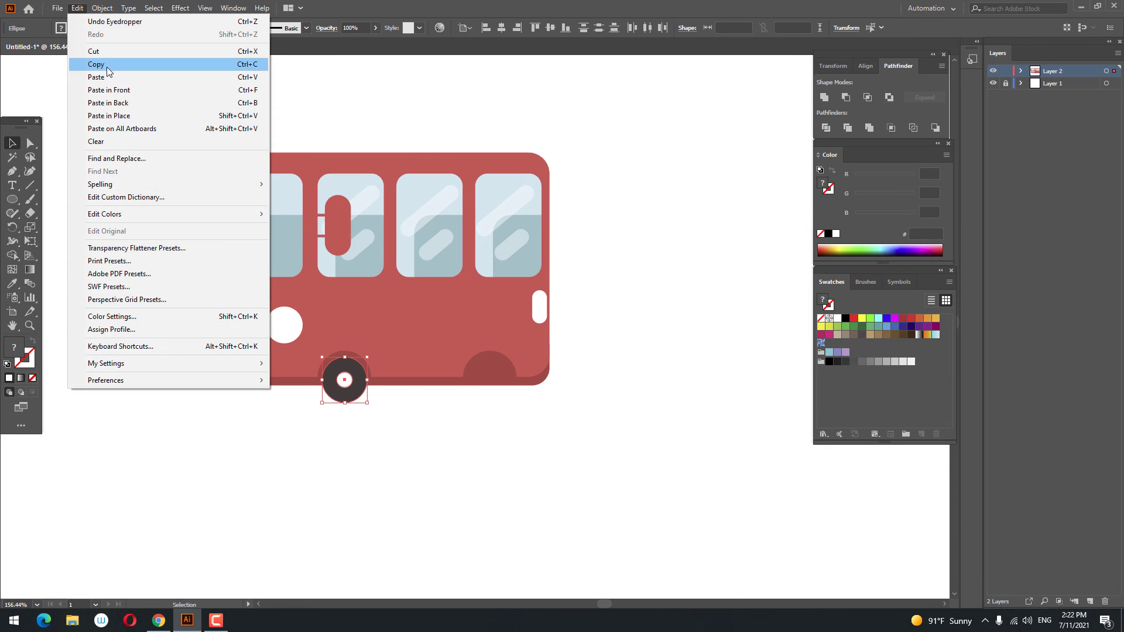
{"action": "left_click", "coordinate": [108, 64]}
{"action": "left_click", "coordinate": [84, 10]}
{"action": "left_click", "coordinate": [117, 89]}
{"action": "left_click_drag", "start_coordinate": [359, 383], "coordinate": [492, 427]}
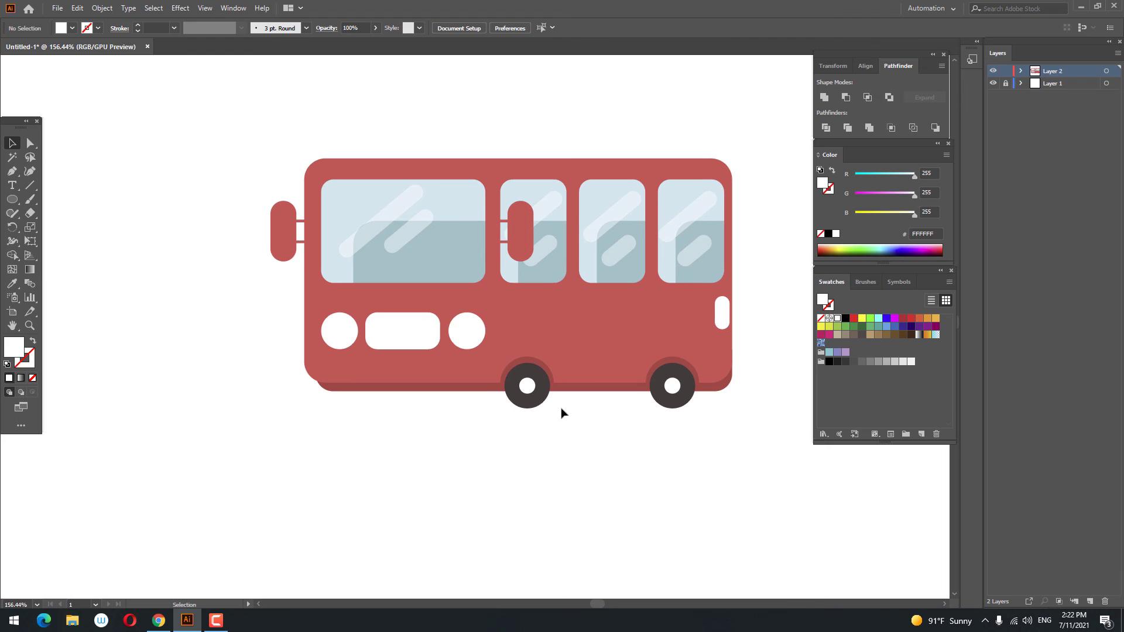
Duplicate the front wheel, shift the copy left, and send it behind the body
{"action": "left_click", "coordinate": [528, 389]}
{"action": "left_click", "coordinate": [78, 8]}
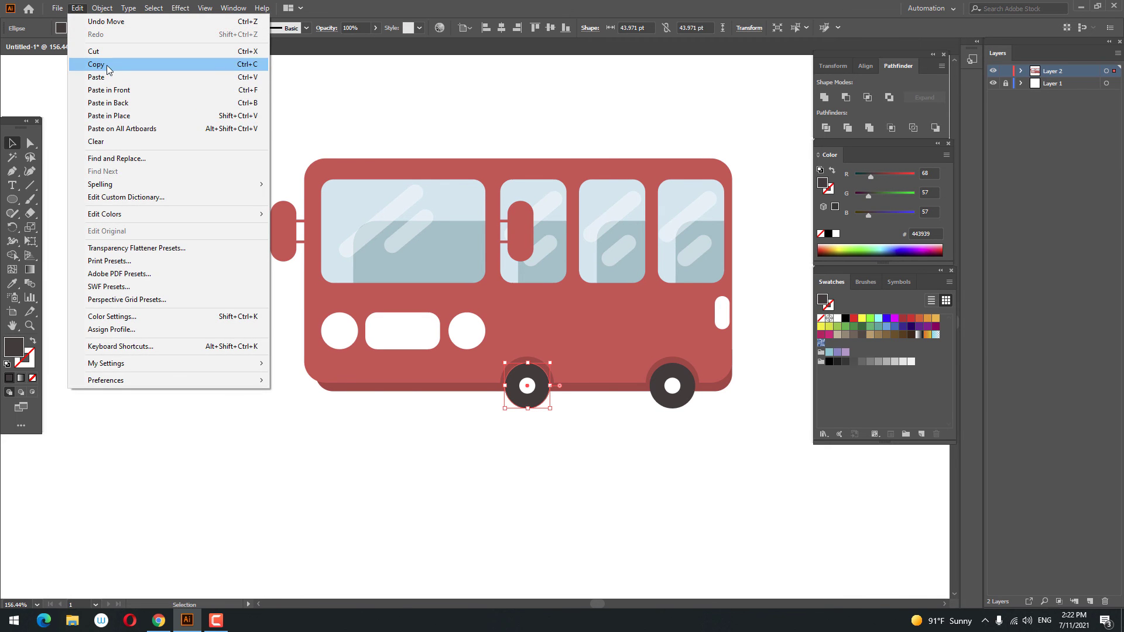
{"action": "left_click", "coordinate": [110, 65]}
{"action": "left_click", "coordinate": [78, 9]}
{"action": "left_click", "coordinate": [128, 91]}
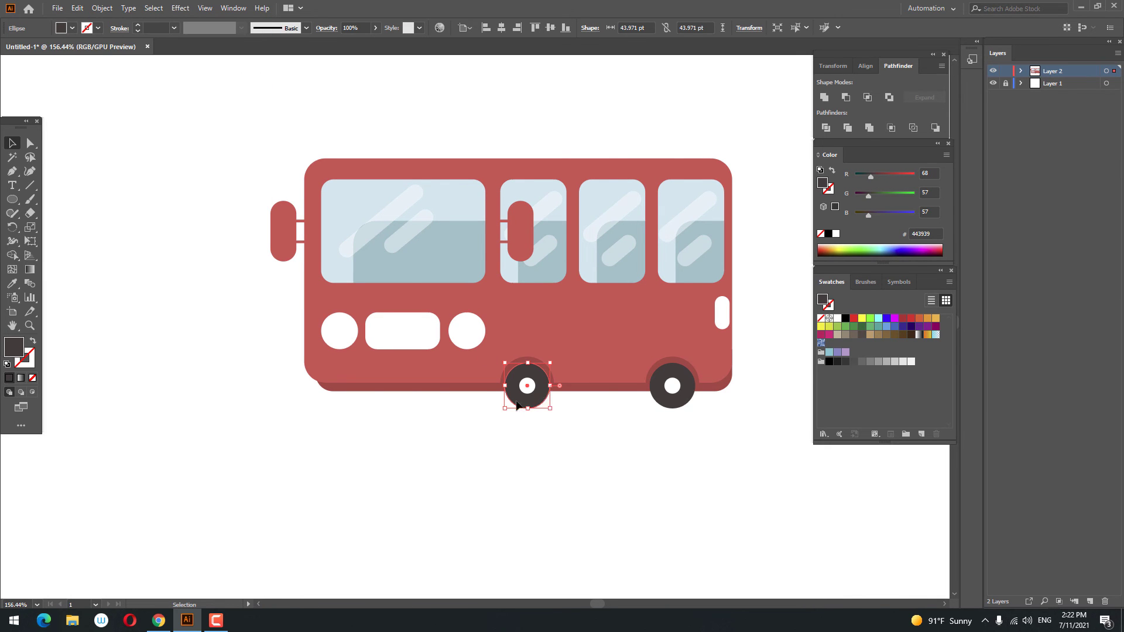
{"action": "left_click_drag", "start_coordinate": [518, 405], "coordinate": [396, 405]}
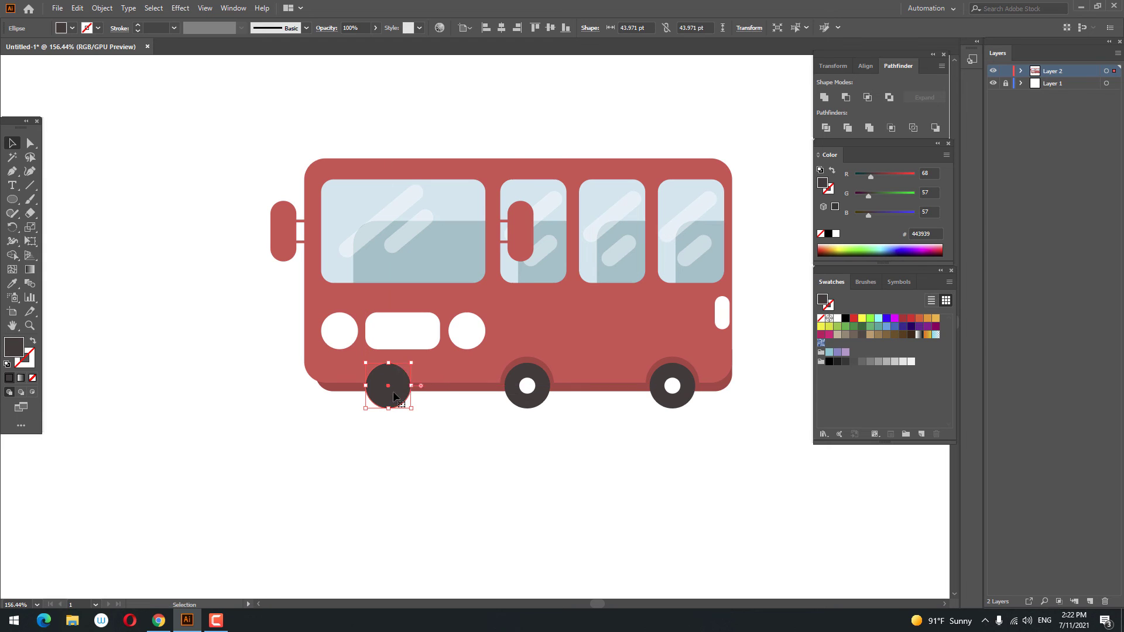
{"action": "right_click", "coordinate": [394, 403]}
{"action": "left_click", "coordinate": [577, 372]}
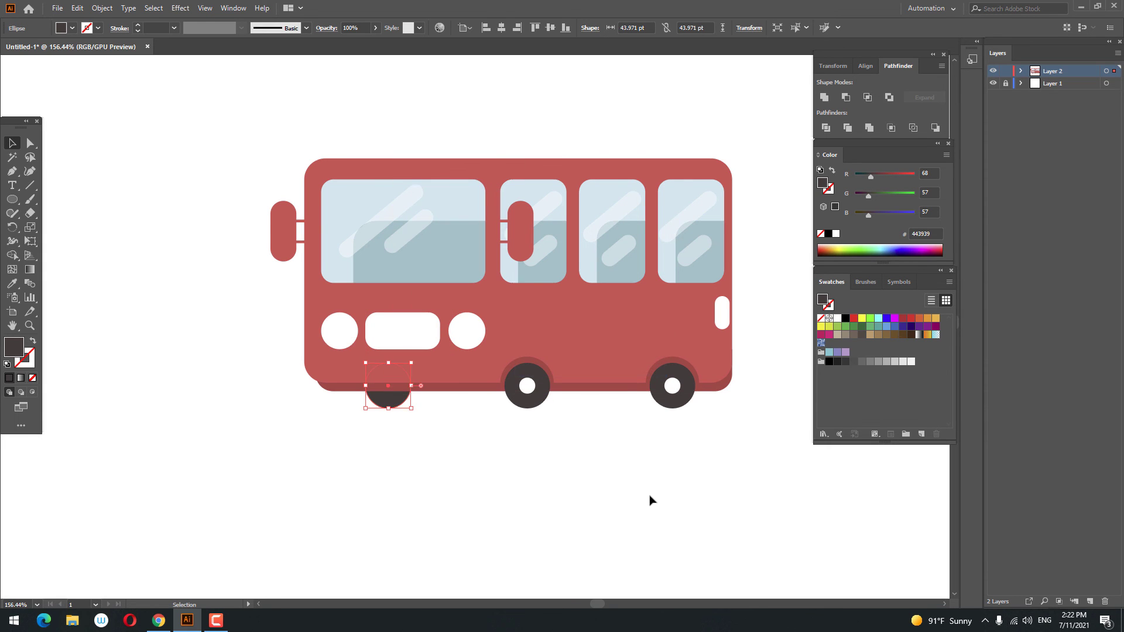
{"action": "left_click", "coordinate": [650, 500]}
Duplicate the rear wheel and place the copy leftward between the two arches
{"action": "left_click", "coordinate": [679, 401]}
{"action": "left_click", "coordinate": [78, 8]}
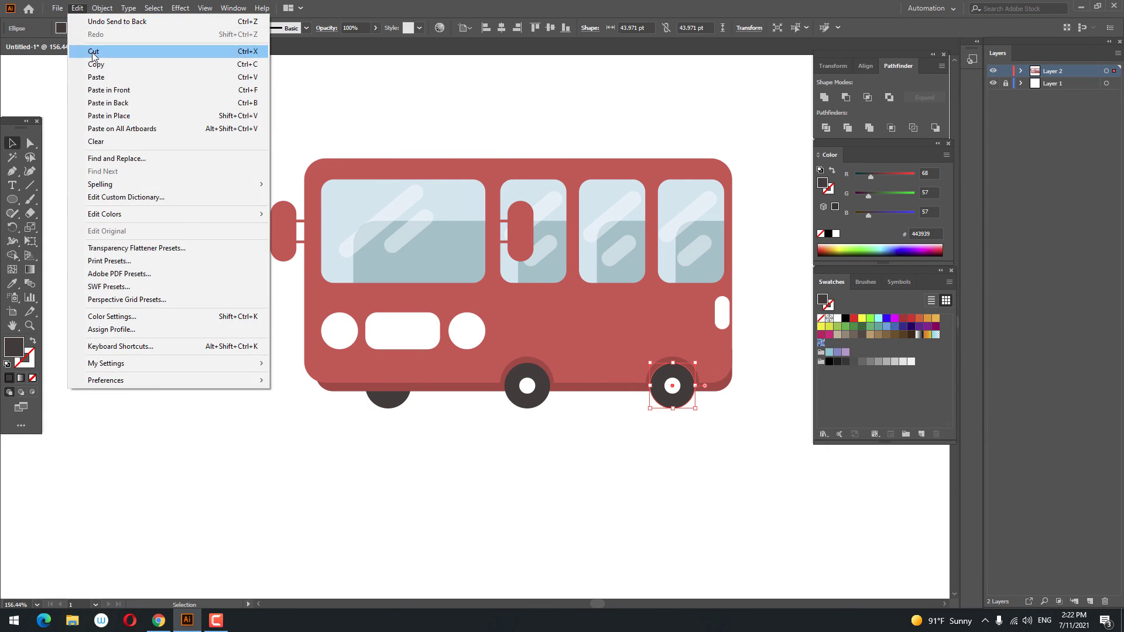
{"action": "left_click", "coordinate": [111, 63]}
{"action": "left_click", "coordinate": [77, 8]}
{"action": "left_click", "coordinate": [112, 90]}
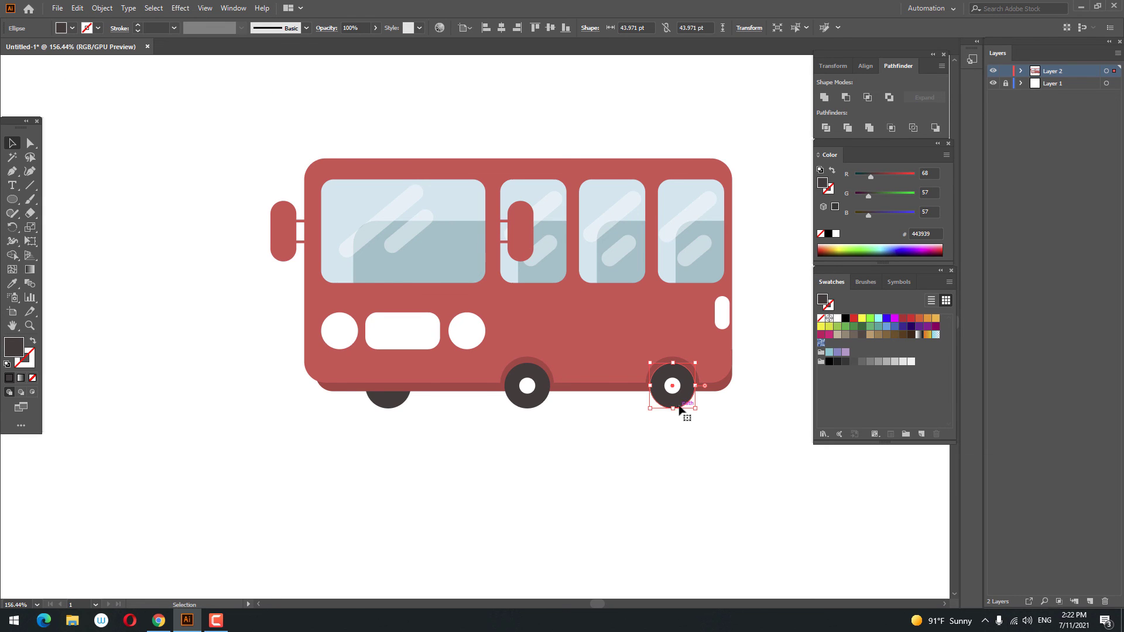
{"action": "left_click_drag", "start_coordinate": [671, 407], "coordinate": [603, 407]}
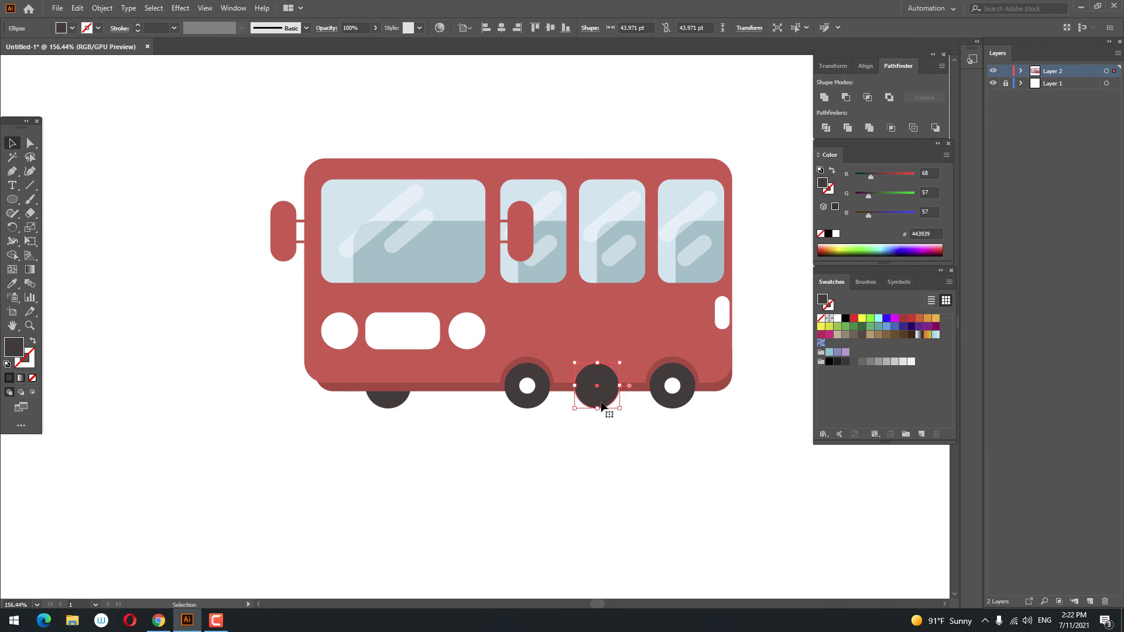
{"action": "right_click", "coordinate": [602, 404]}
Send the new wheel behind the body and zoom out to see the whole train
{"action": "left_click", "coordinate": [740, 381]}
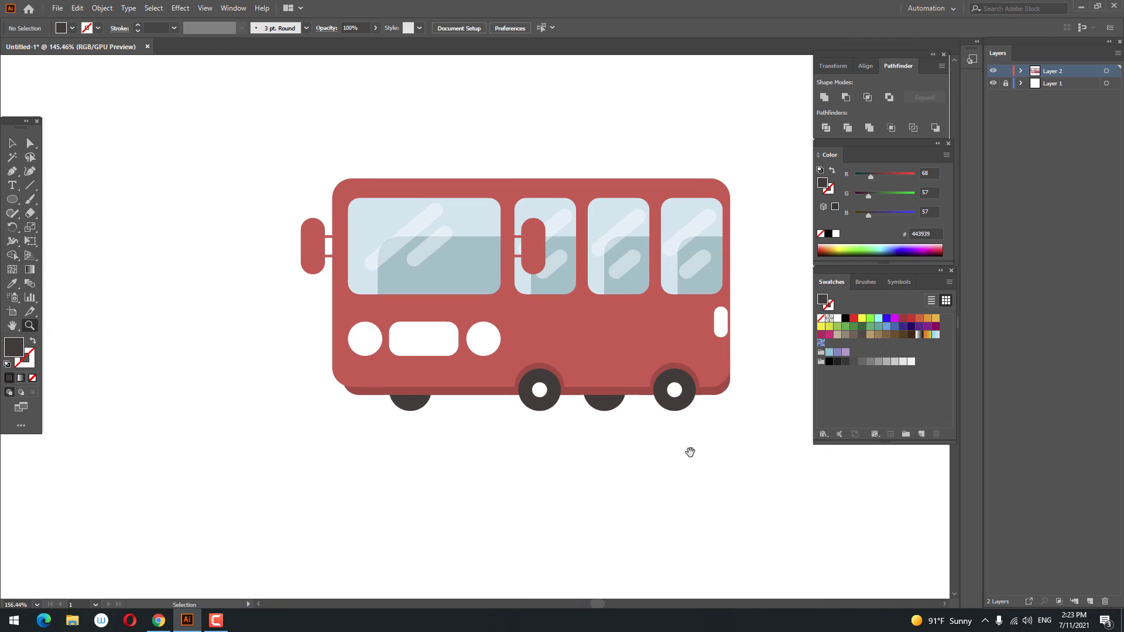
{"action": "key", "text": "z"}
{"action": "mouse_move", "coordinate": [623, 435]}
{"action": "left_mouse_down"}
{"action": "mouse_move", "coordinate": [594, 459]}
{"action": "mouse_move", "coordinate": [549, 455]}
{"action": "left_mouse_up"}
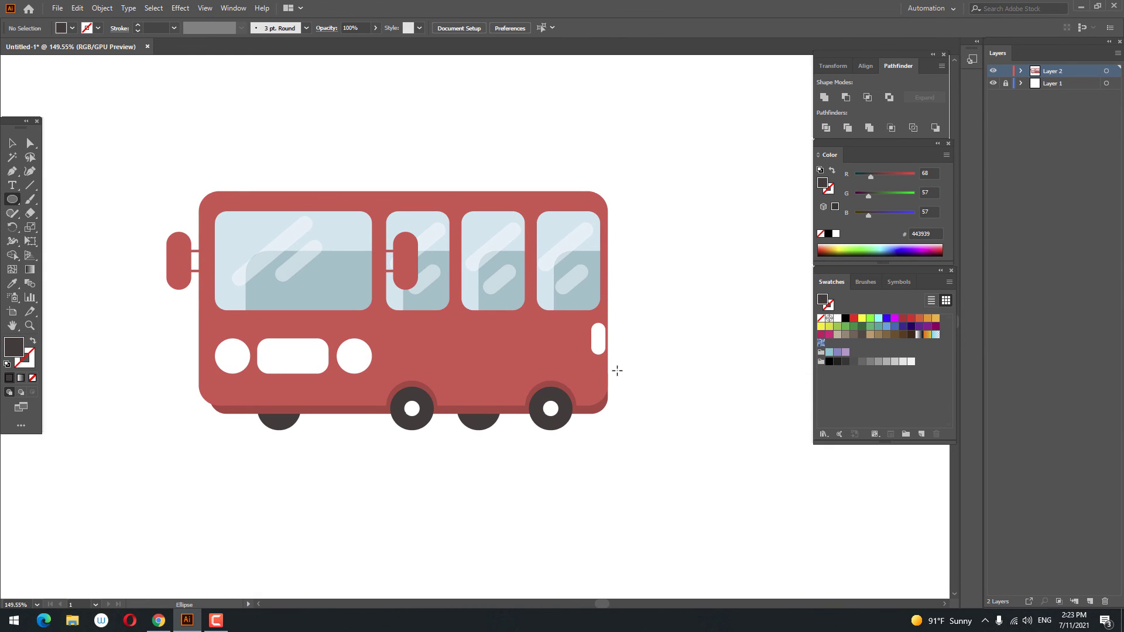
Draw smoke-puff circles beside the train's right end in the pale-blue window colour CBE8EF
{"action": "left_click_drag", "start_coordinate": [633, 393], "coordinate": [634, 393]}
{"action": "left_click", "coordinate": [12, 283]}
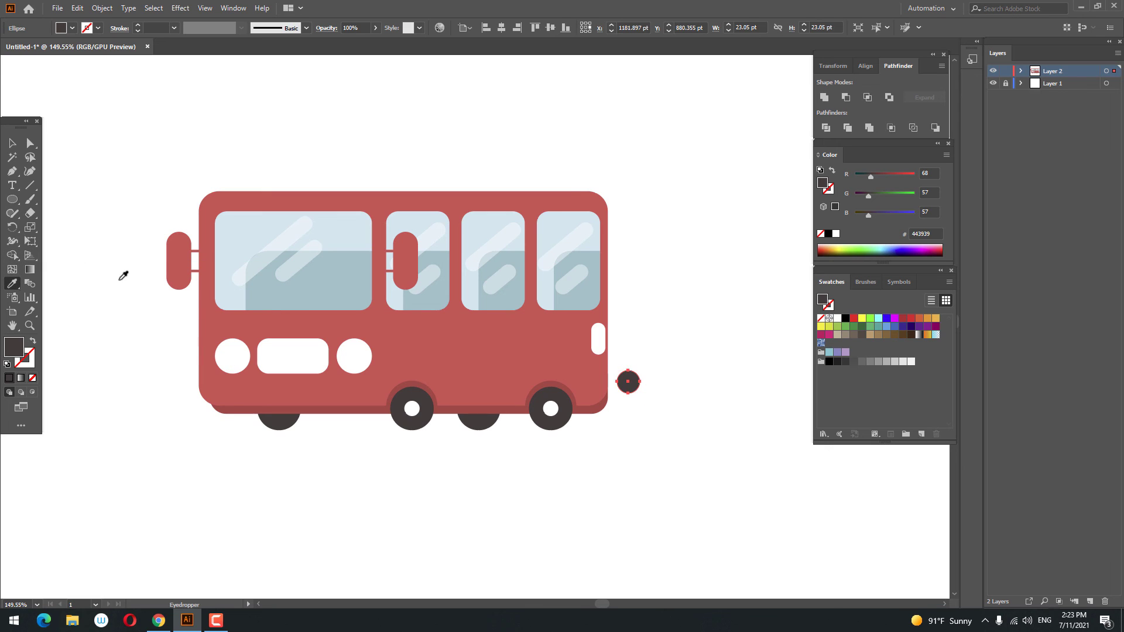
{"action": "left_click", "coordinate": [256, 240]}
{"action": "scroll", "coordinate": [260, 287], "scroll_direction": "right", "scroll_amount": 1}
{"action": "left_click", "coordinate": [13, 200]}
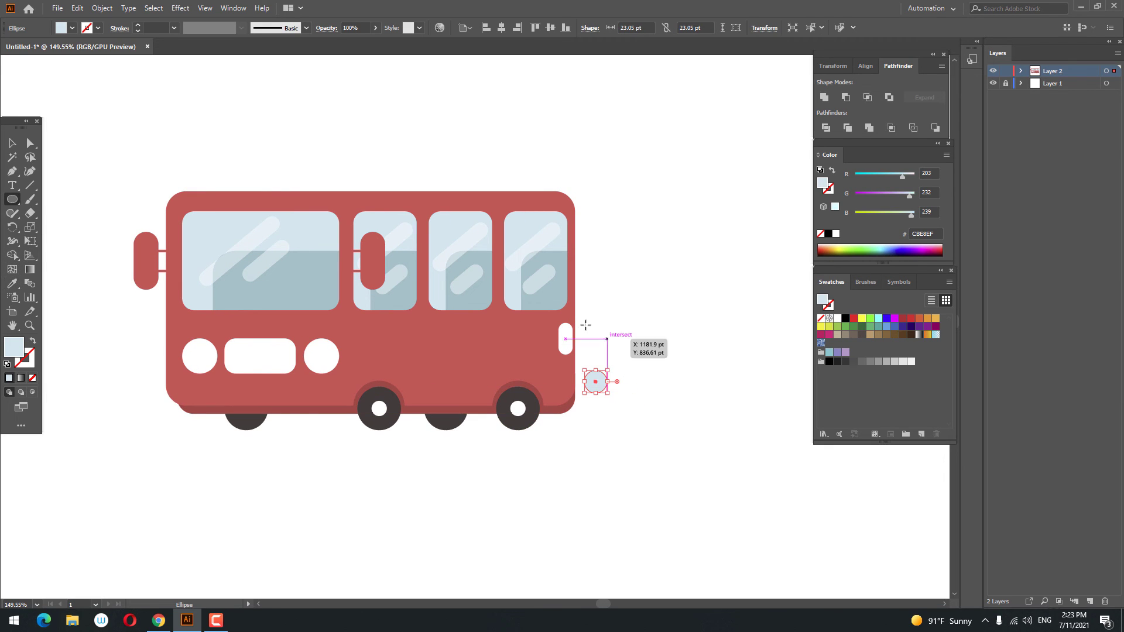
{"action": "mouse_move", "coordinate": [583, 331]}
{"action": "left_mouse_down"}
{"action": "mouse_move", "coordinate": [641, 360]}
{"action": "mouse_move", "coordinate": [654, 347]}
{"action": "mouse_move", "coordinate": [653, 321]}
{"action": "left_mouse_up"}
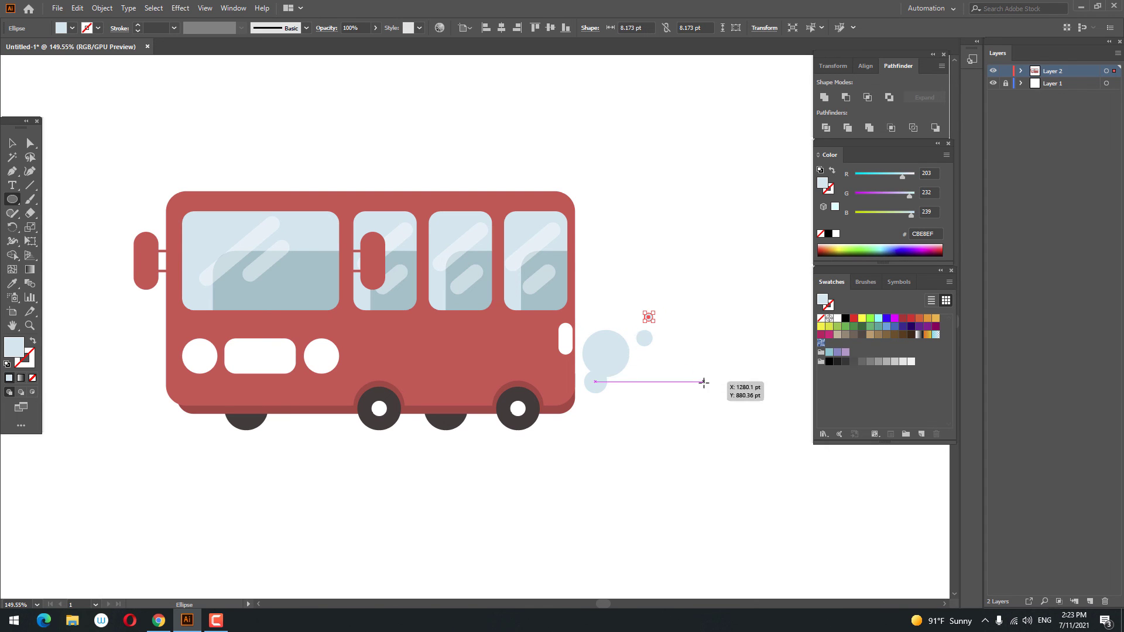
Deselect the puffs and zoom out to frame the whole drawing
{"action": "left_click", "coordinate": [11, 143]}
{"action": "left_click", "coordinate": [735, 522]}
{"action": "key", "text": "z"}
{"action": "left_click_drag", "start_coordinate": [736, 522], "coordinate": [704, 494]}
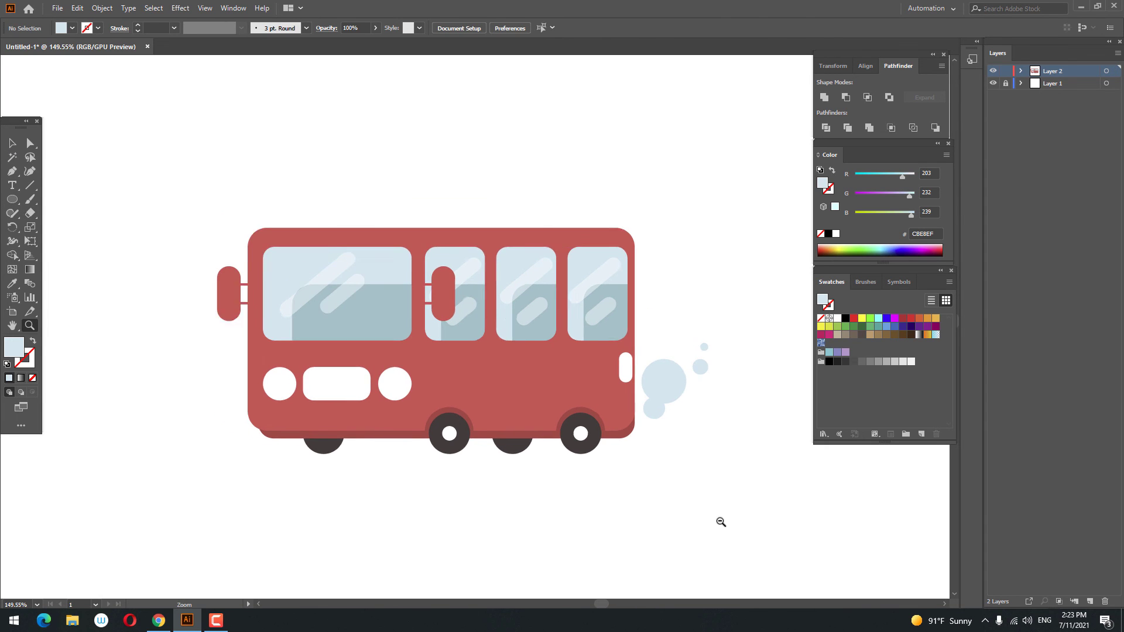
{"action": "mouse_move", "coordinate": [697, 454]}
{"action": "left_mouse_down"}
{"action": "mouse_move", "coordinate": [477, 316]}
{"action": "mouse_move", "coordinate": [677, 414]}
{"action": "mouse_move", "coordinate": [620, 425]}
{"action": "mouse_move", "coordinate": [632, 426]}
{"action": "left_mouse_up"}
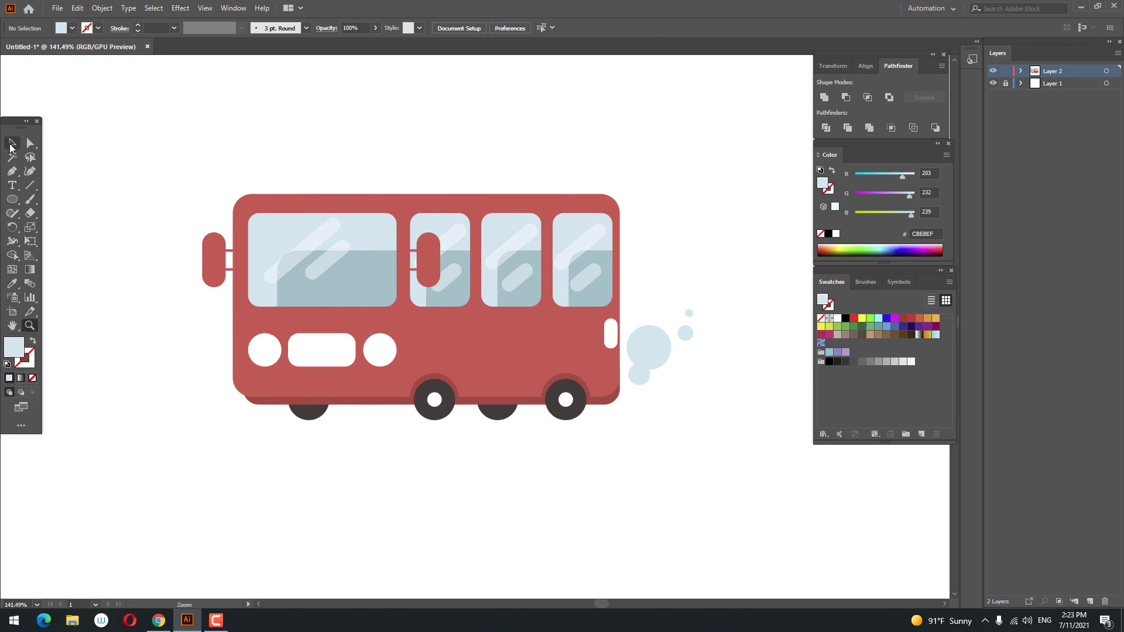
Group the marquee-selected train and smoke puffs and centre the group horizontally on the artboard
{"action": "left_click_drag", "start_coordinate": [796, 466], "coordinate": [177, 192]}
{"action": "right_click", "coordinate": [490, 333]}
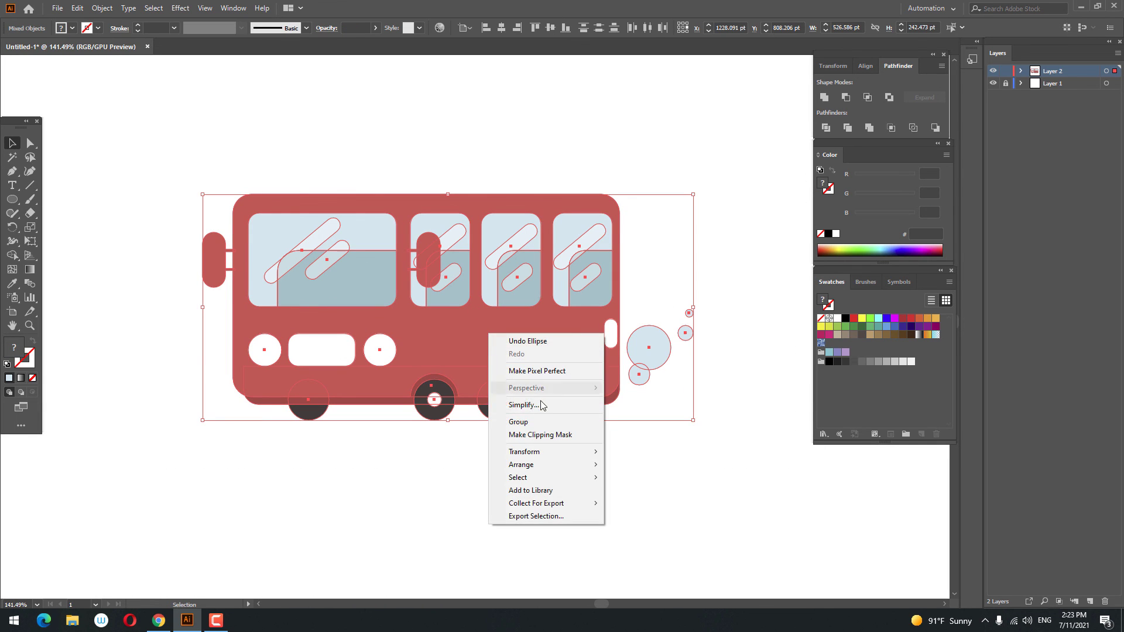
{"action": "left_click", "coordinate": [540, 422]}
{"action": "left_click", "coordinate": [501, 28]}
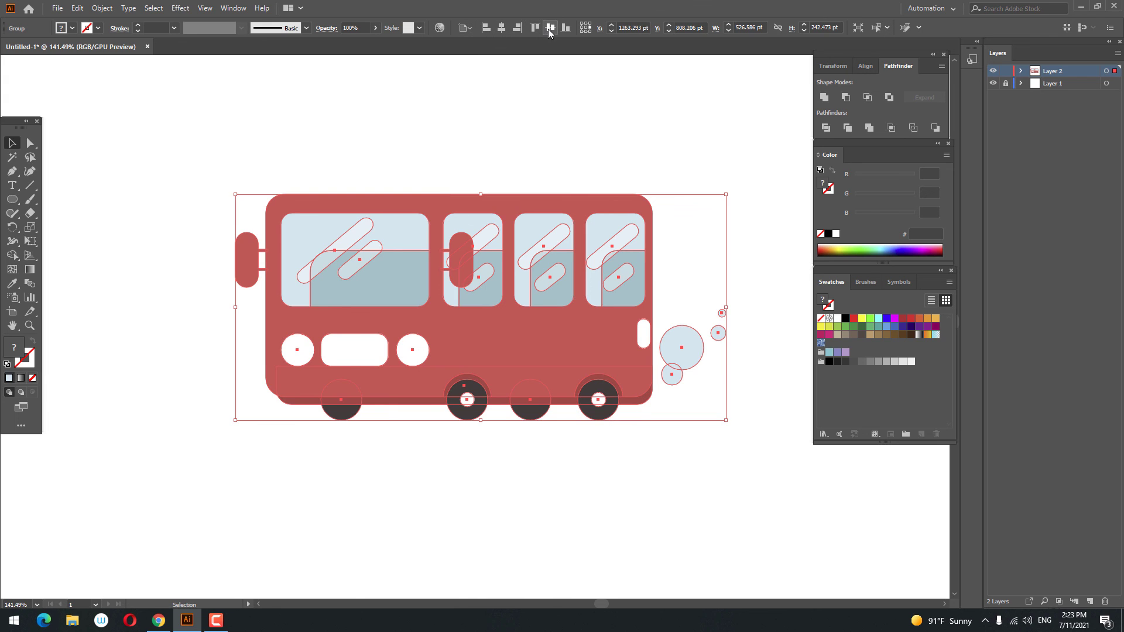
{"action": "left_click", "coordinate": [600, 181]}
{"action": "left_click_drag", "start_coordinate": [600, 181], "coordinate": [609, 68]}
{"action": "left_click_drag", "start_coordinate": [648, 139], "coordinate": [653, 161]}
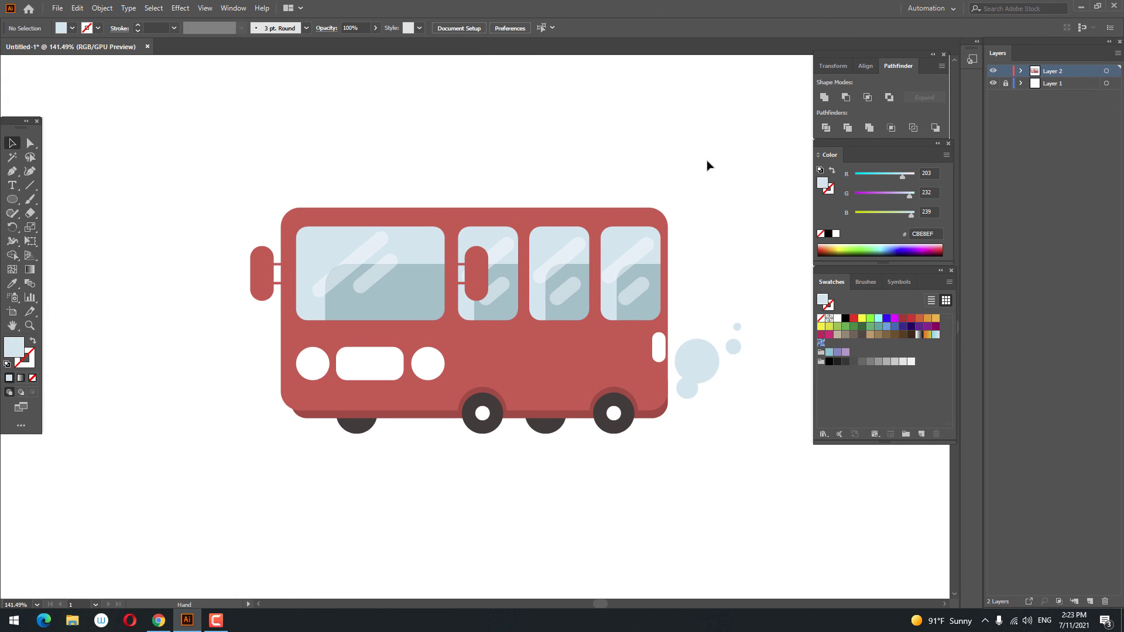